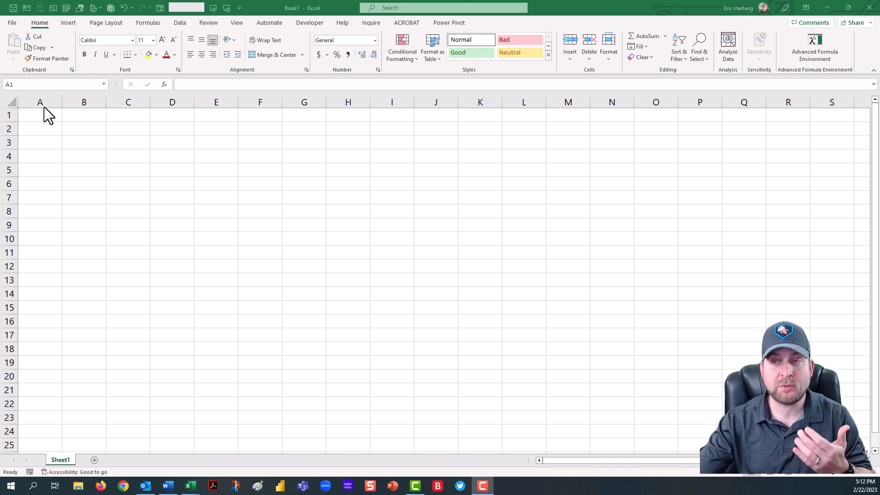
Step: Enable the R1C1 reference style in the formula options
left_click(14, 22)
left_click(12, 23)
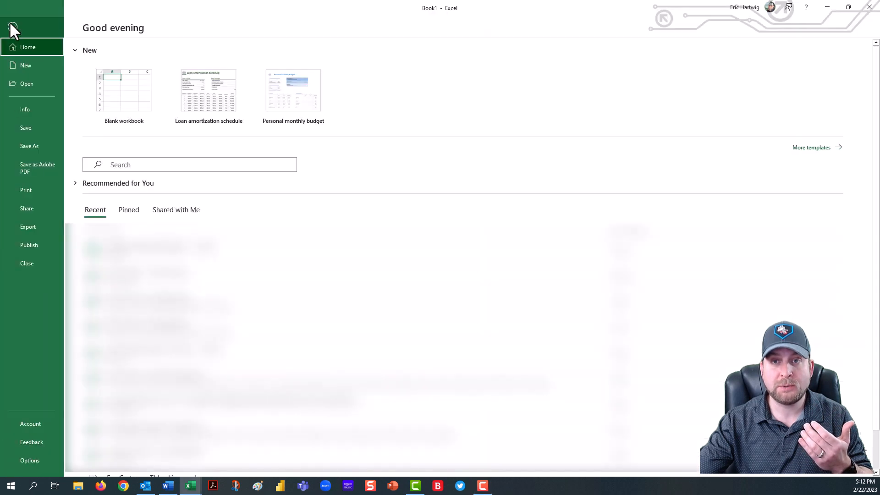
left_click(39, 457)
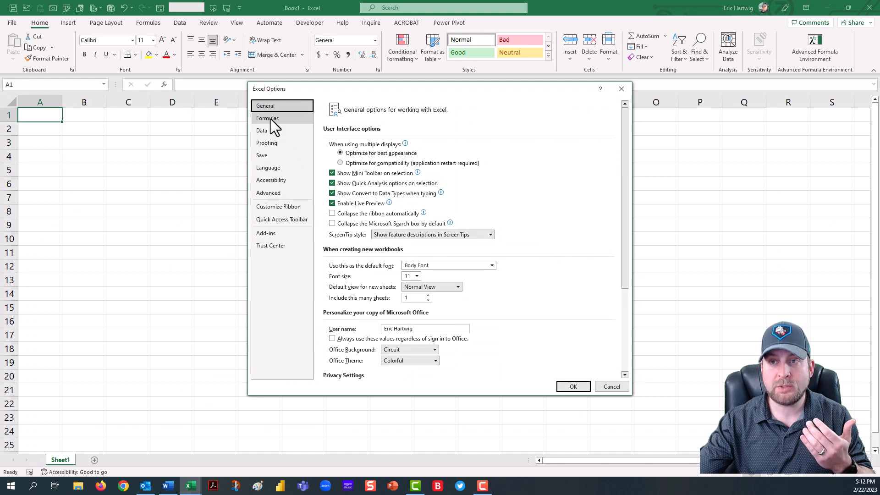
left_click(270, 120)
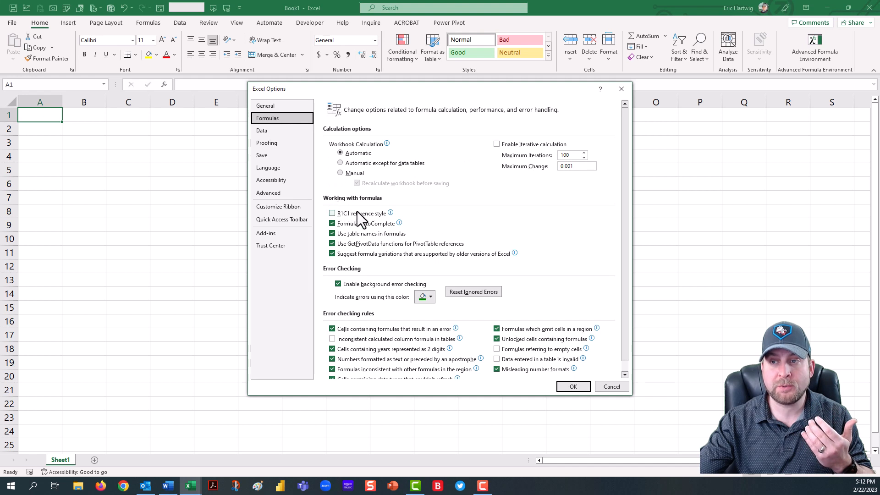
mouse_move(330, 215)
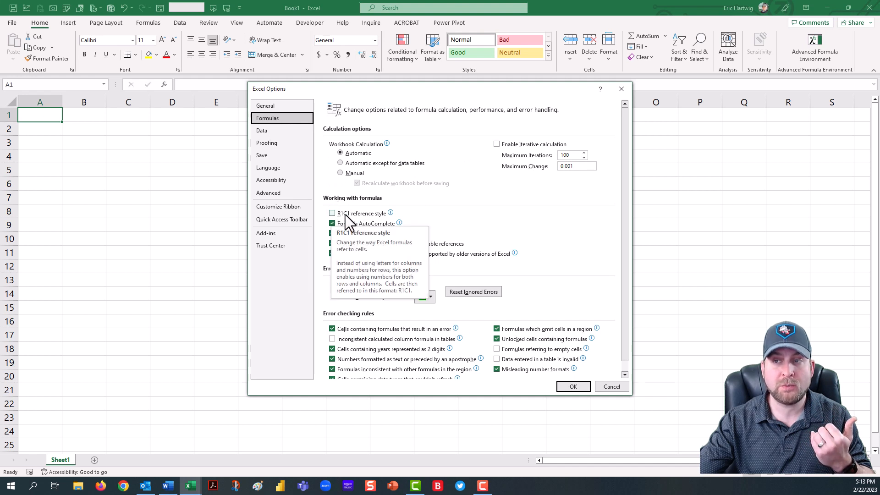
left_click(333, 214)
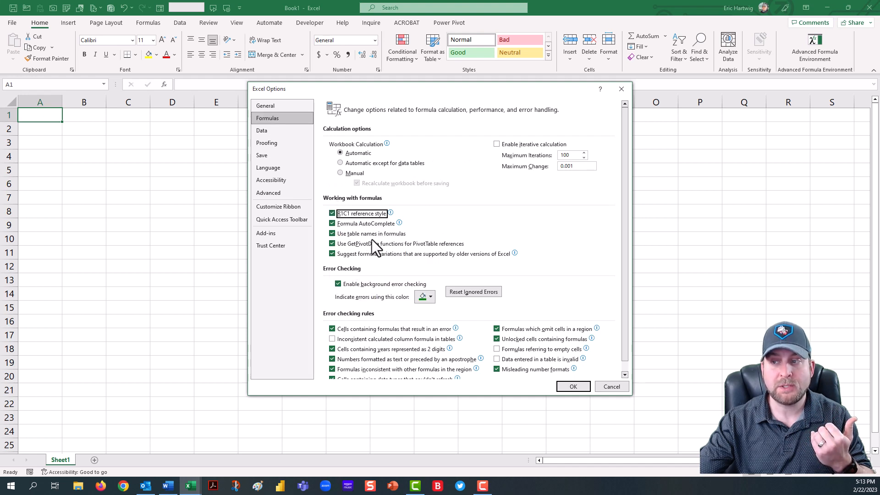
left_click(573, 387)
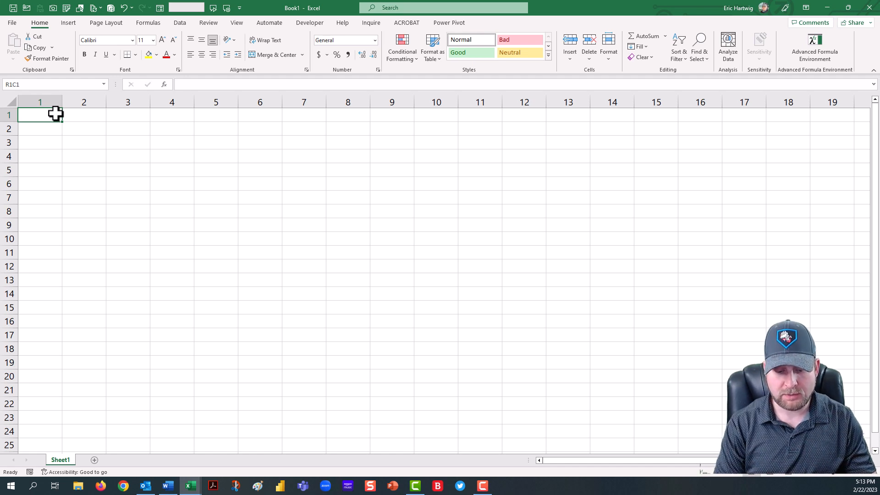
Step: Enter the headers Year and Month in row 1 and the value 2023 under Year
type("Year")
key("Tab")
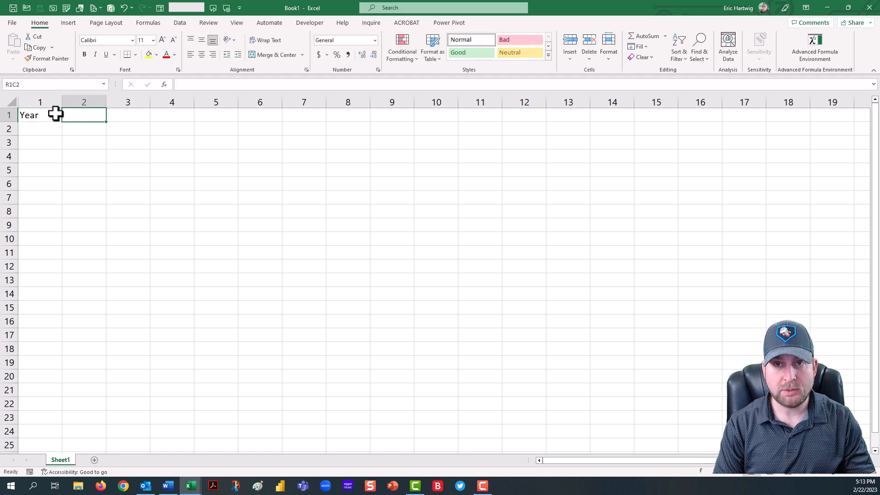
type("Month")
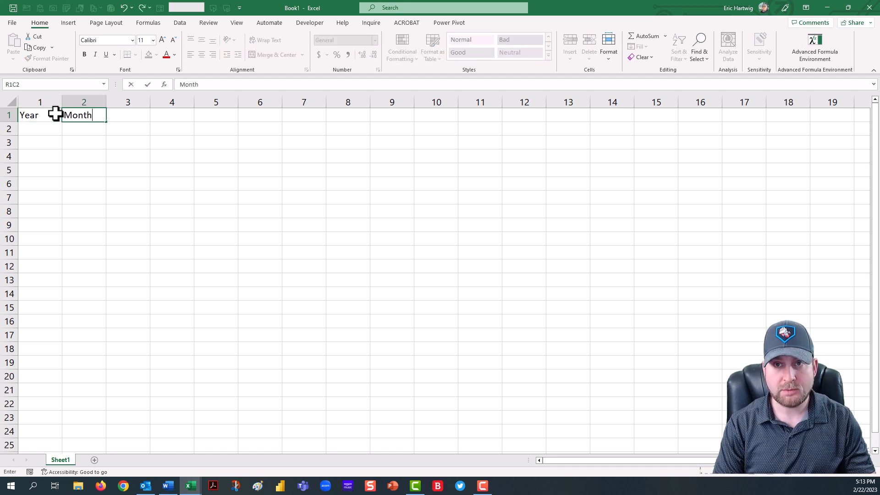
key("Return")
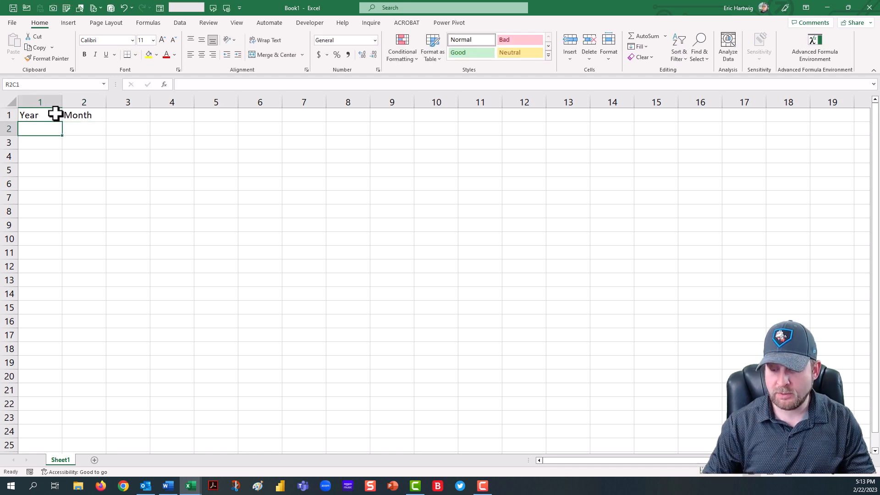
type("2023")
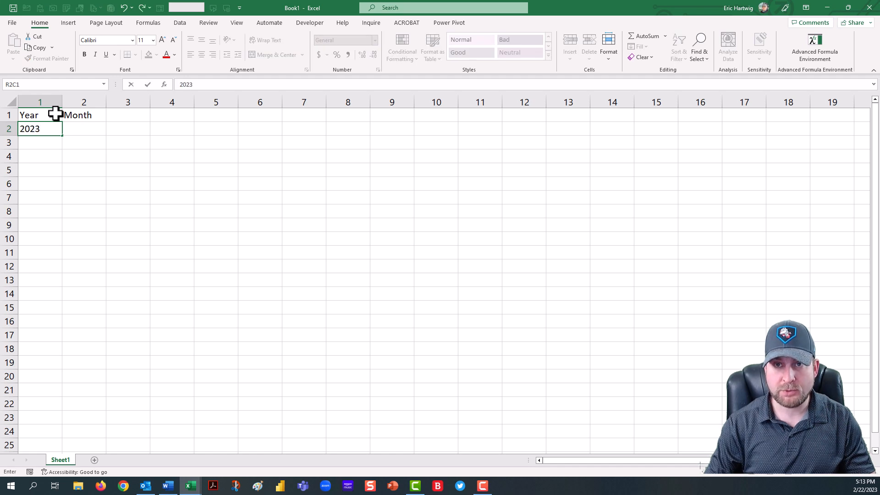
key("Tab")
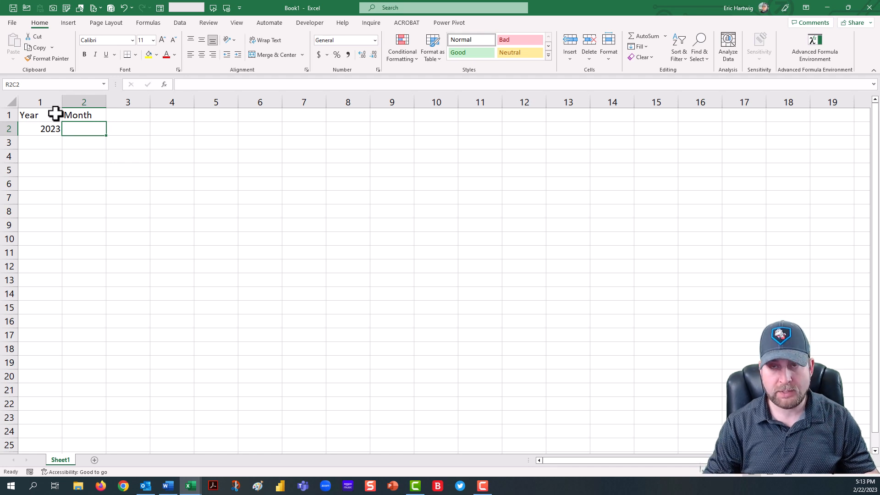
Step: Convert the Year/Month range R1C1:R2C2 into a table with headers
left_click(55, 113, "shift")
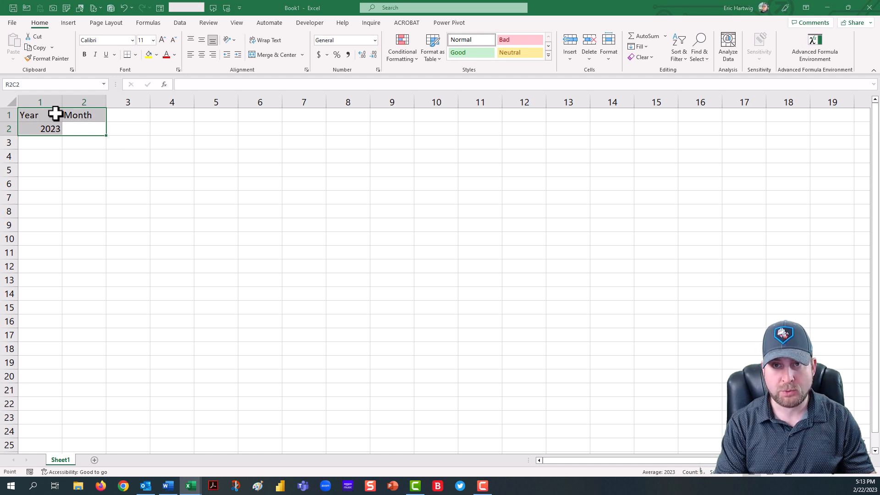
key("ctrl+t")
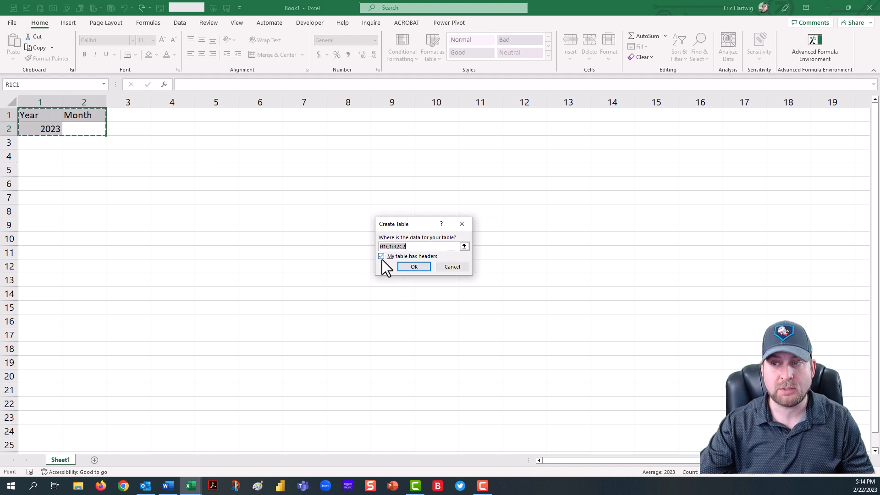
left_click(406, 269)
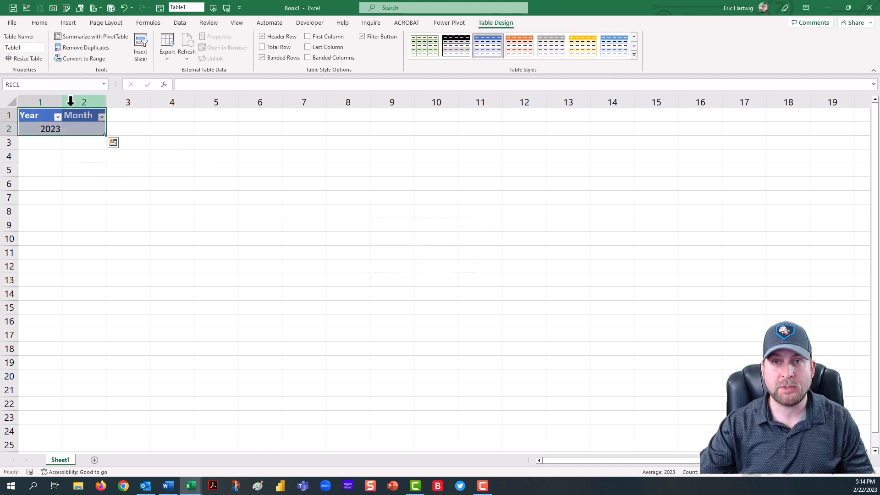
Step: Rename the table tbl_Focus_Date
left_click(28, 48)
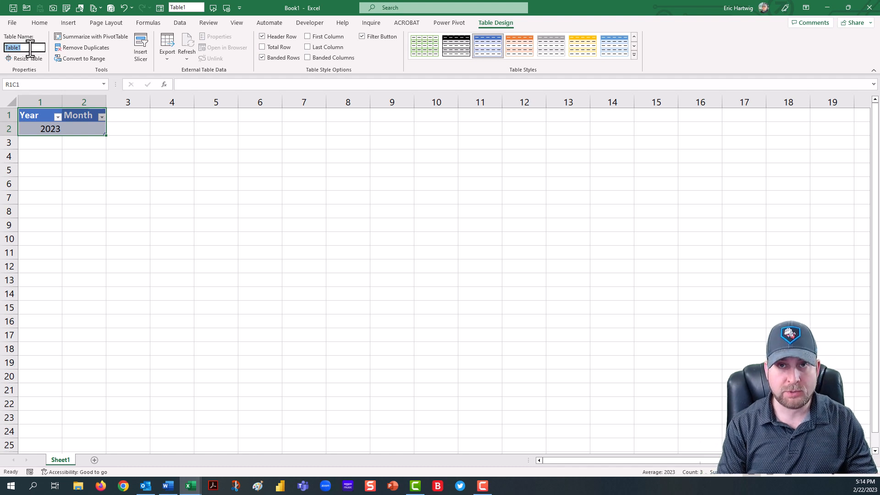
type("tbl_")
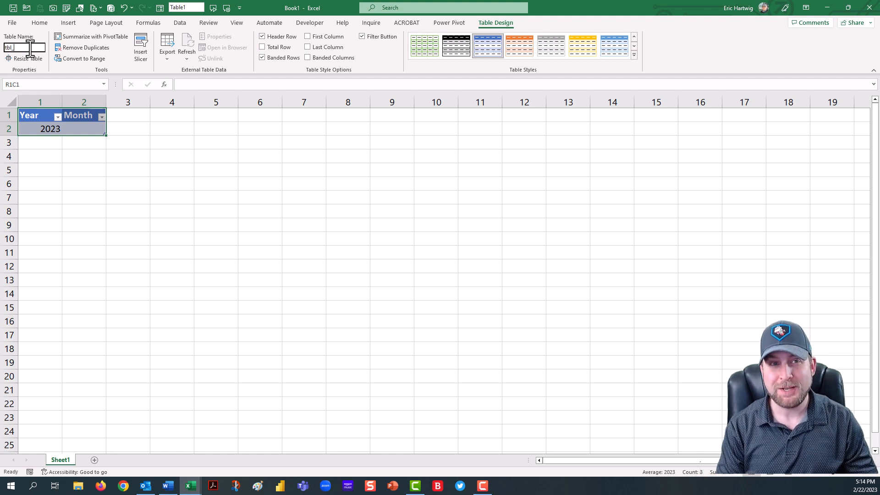
type("Focu")
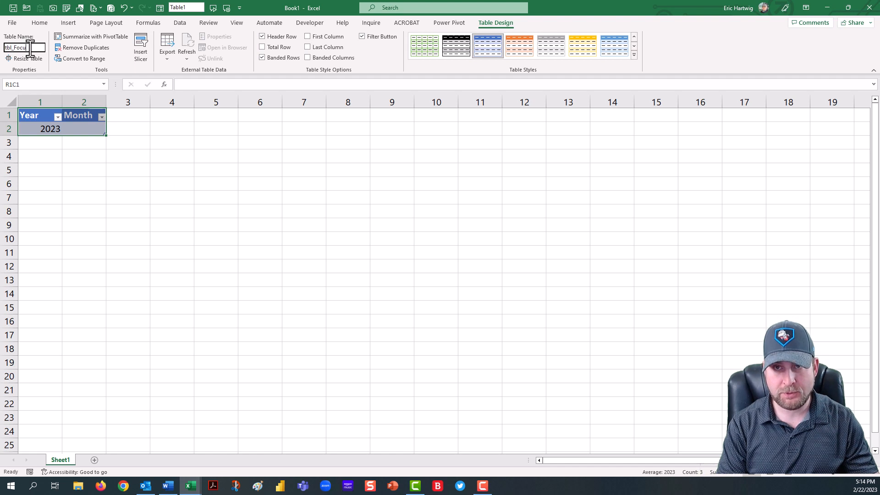
type("s_D")
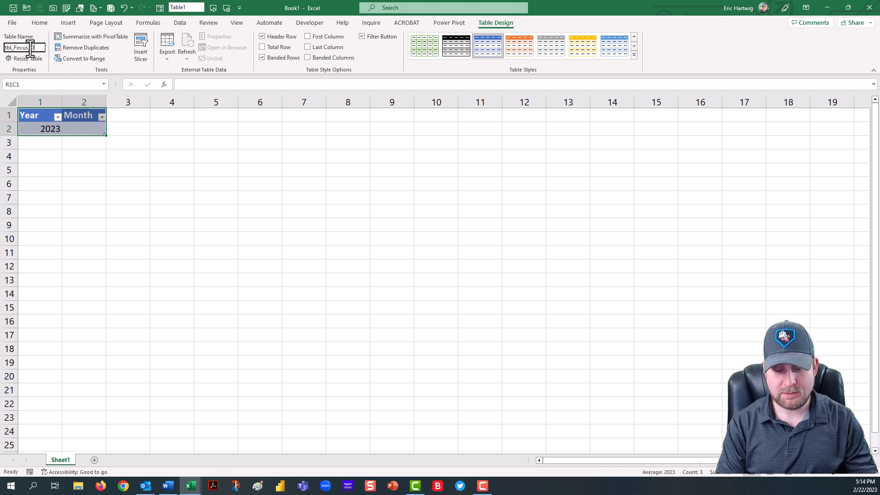
type("ate")
key("Return")
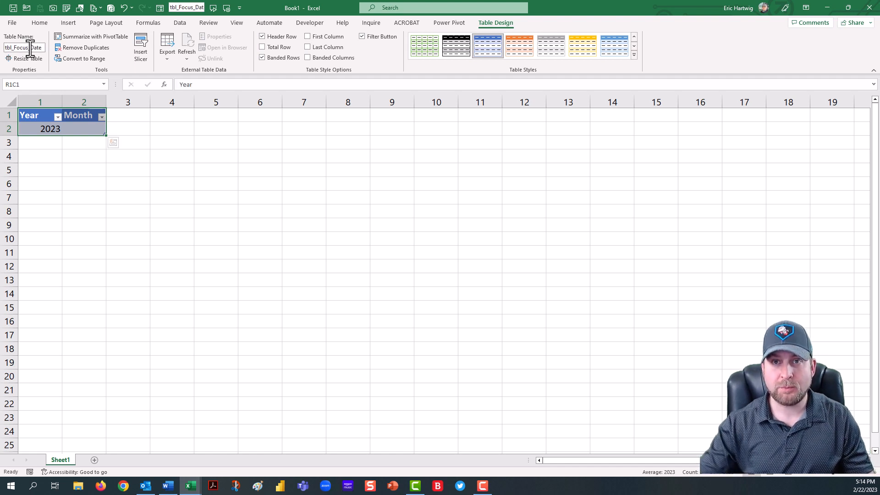
Step: Center-align the table's contents and hide its header filter buttons
left_click(37, 27)
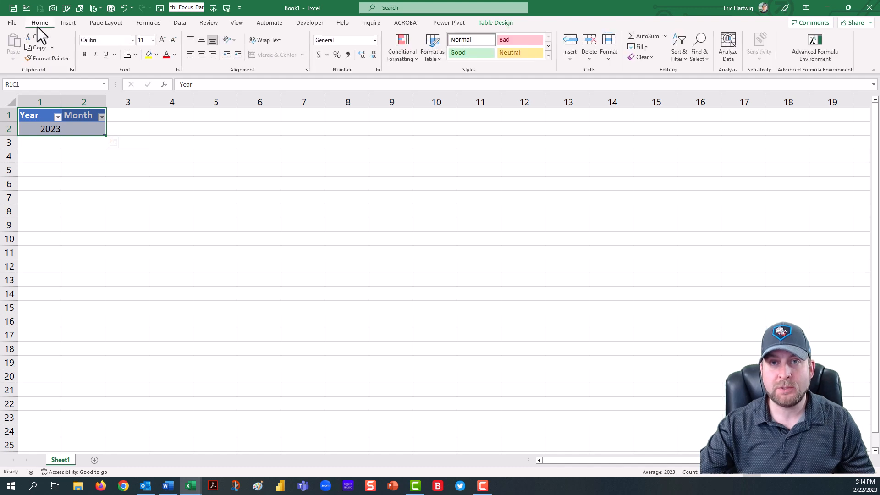
left_click(201, 55)
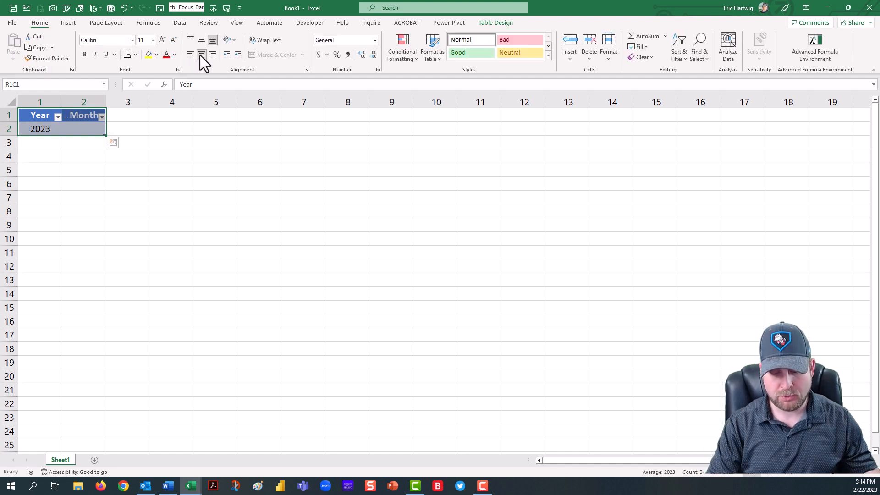
key("ctrl+shift+l")
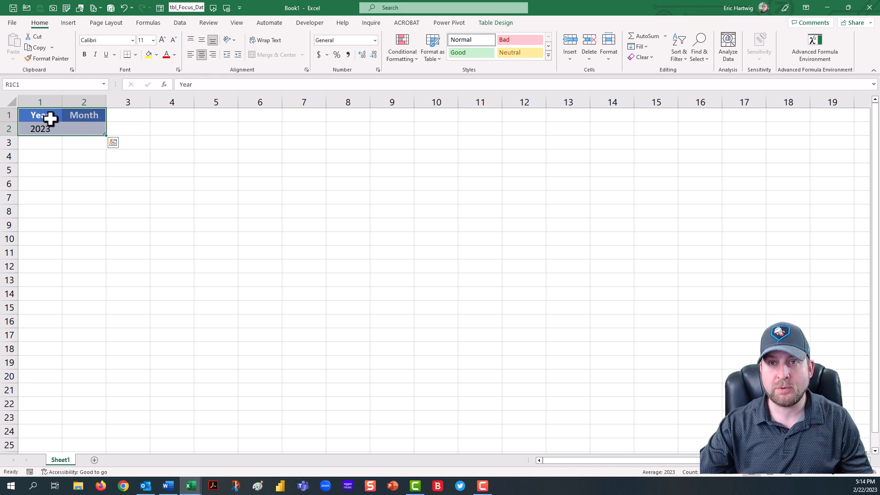
Step: Apply borders to the table cells
left_click(135, 55)
left_click(160, 159)
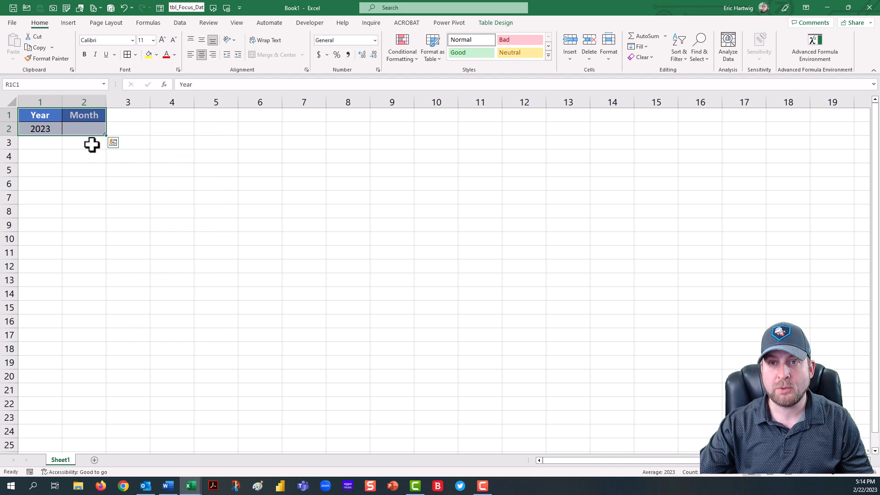
Step: Apply the Input cell style to the table's data row under Year and Month
left_click_drag(51, 128, 71, 127)
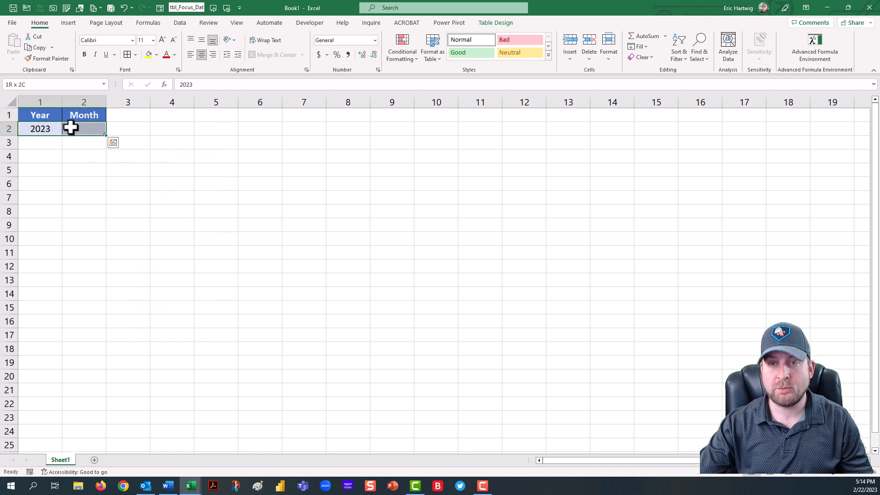
left_click(549, 56)
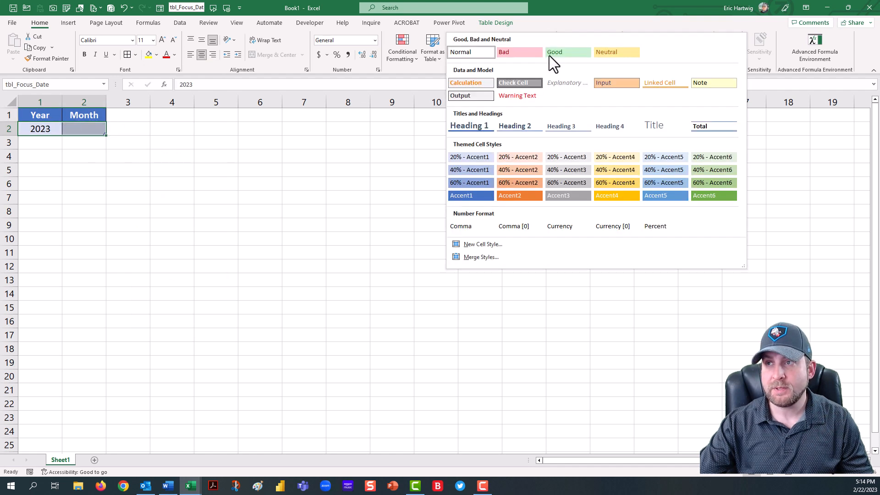
left_click(612, 83)
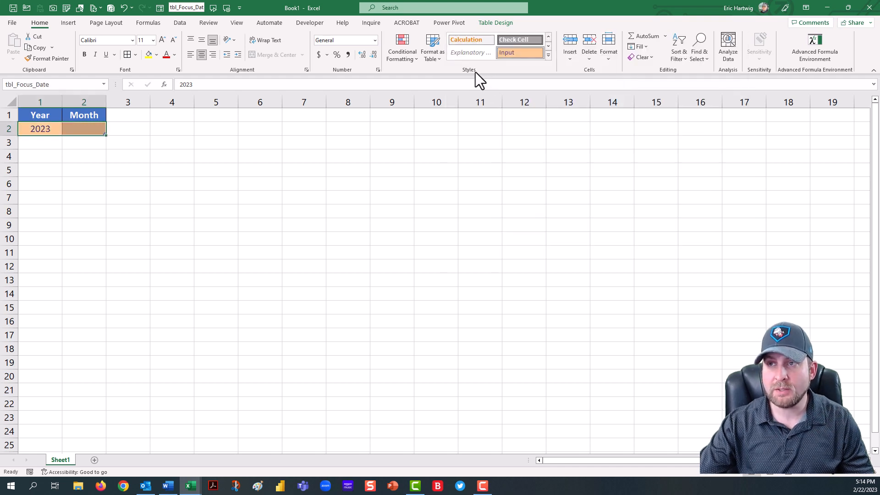
left_click(547, 56)
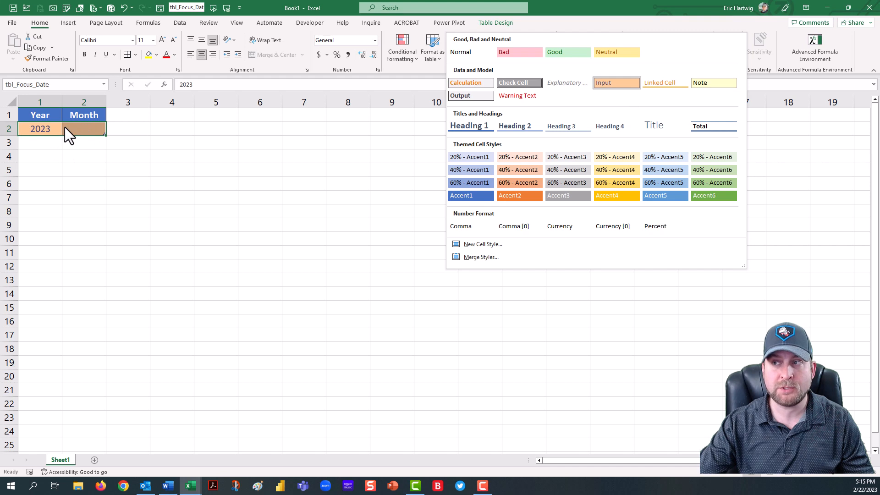
left_click(599, 19)
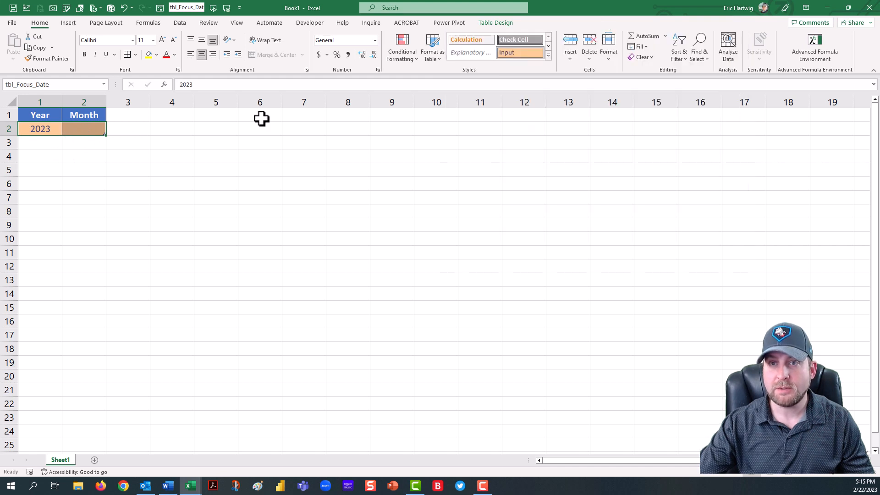
Step: Add an Index header in R4C1 and list the numbers 1 through 12 beneath it
left_click(33, 160)
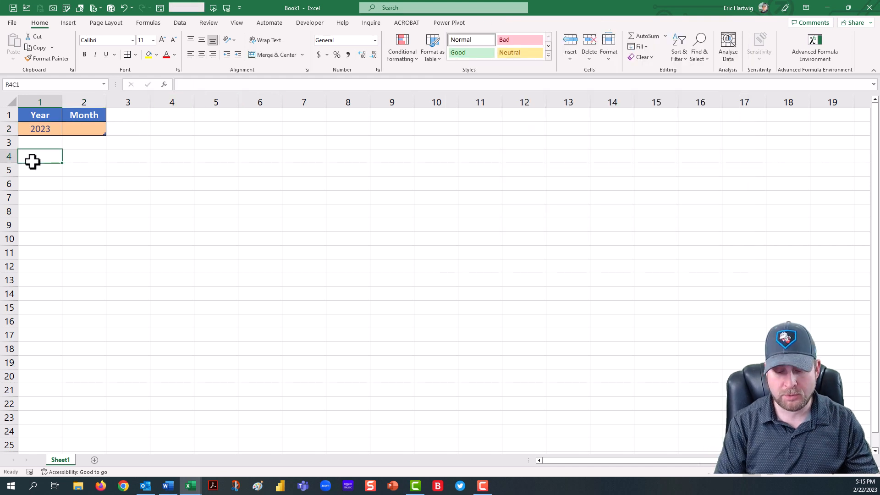
type("Index")
key("Return")
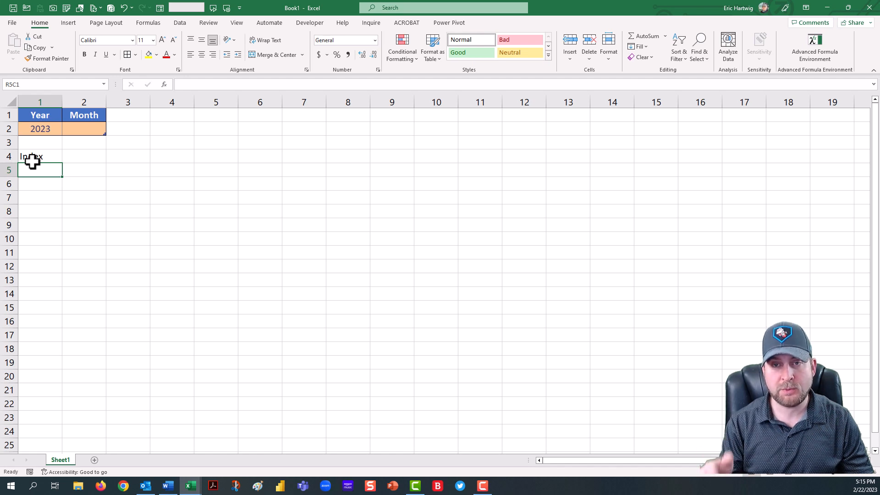
type("1")
key("Return")
type("2")
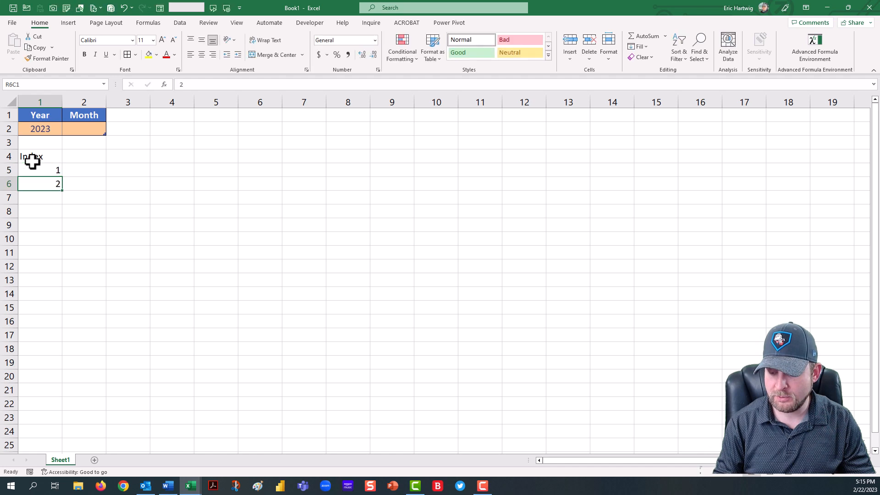
key("Return")
type("3")
key("Return")
type("4")
key("Return")
type("5 6 ")
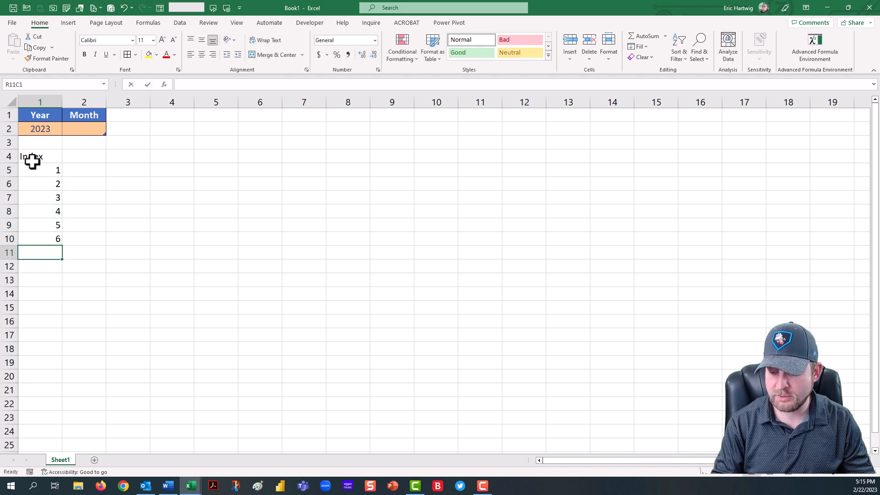
type("7 8 9")
key("Return")
type("10")
key("Return")
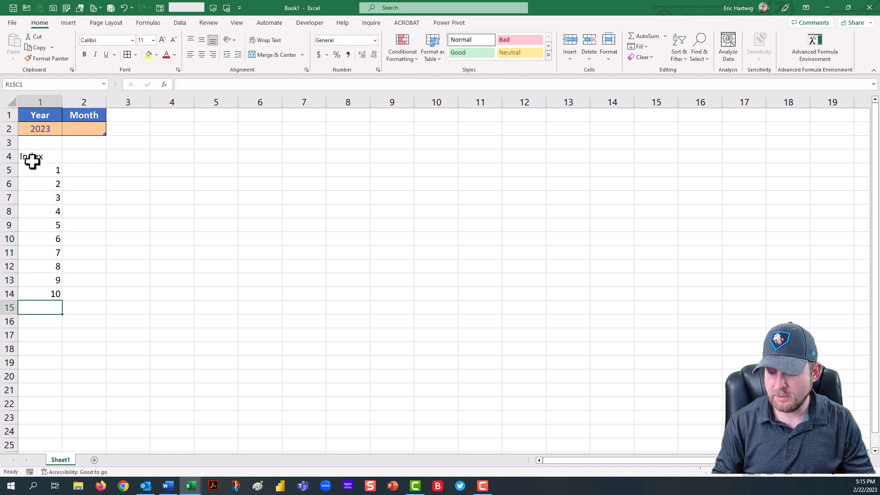
type("11")
key("Return")
type("12")
key("Return")
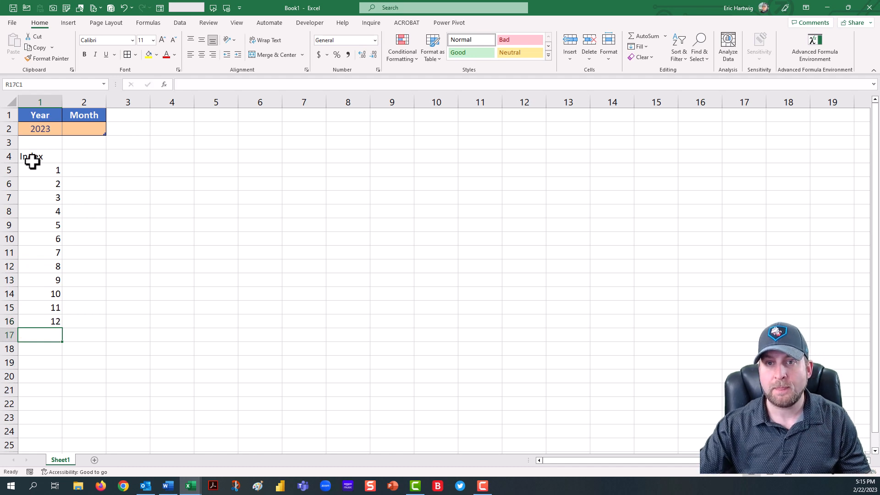
Step: Add a Months header in R4C2 next to the Index header
left_click(70, 156)
type("Months")
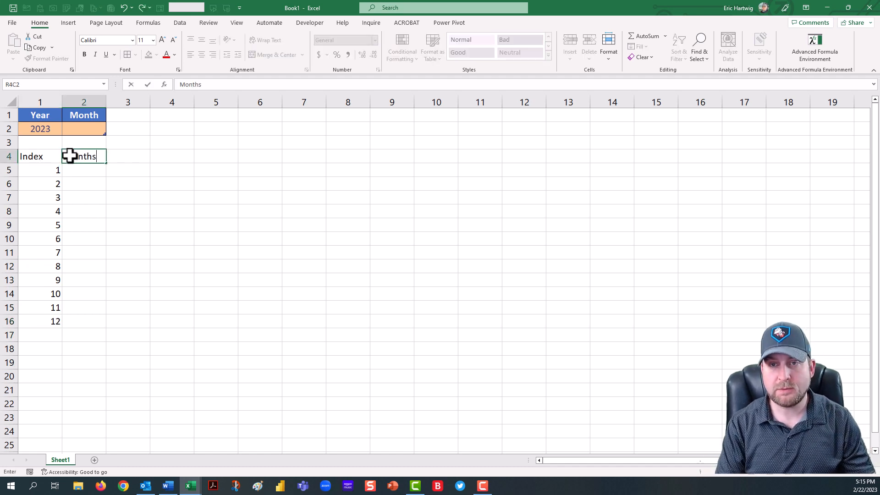
key("Return")
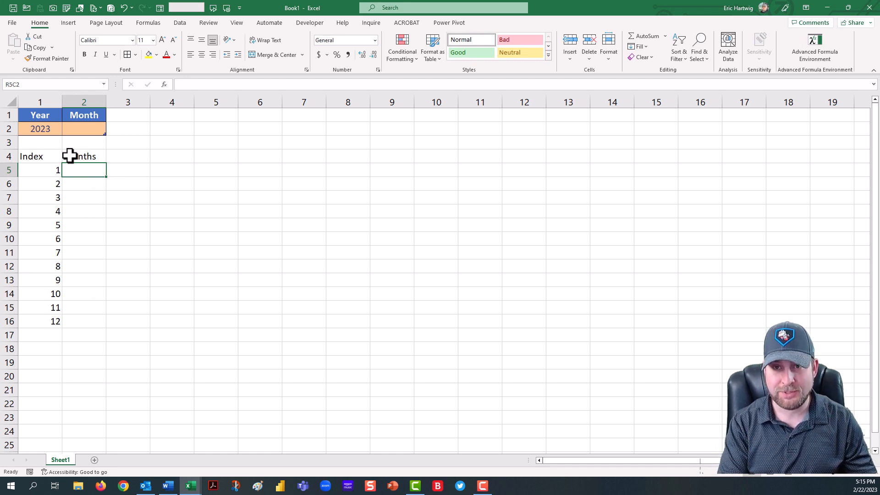
Step: Convert the Index and Months range into a table with headers and name it tbl_Months
key("ctrl+t")
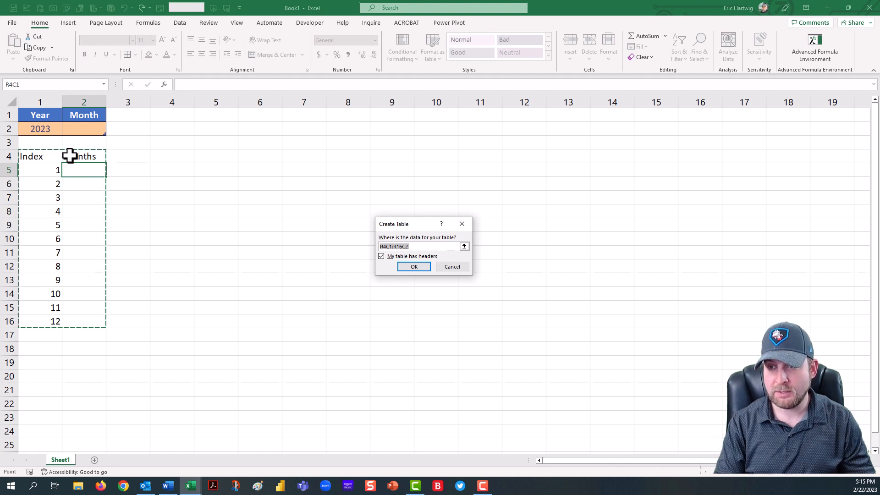
key("Return")
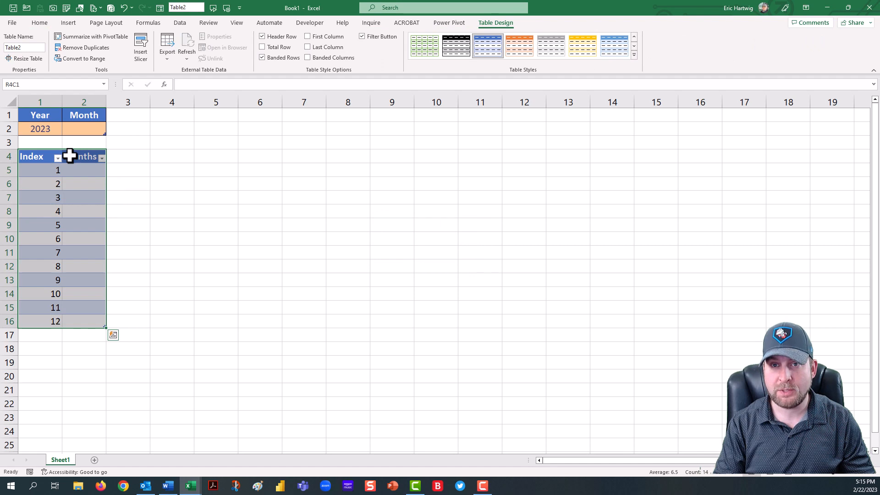
left_click(24, 47)
type("tbl")
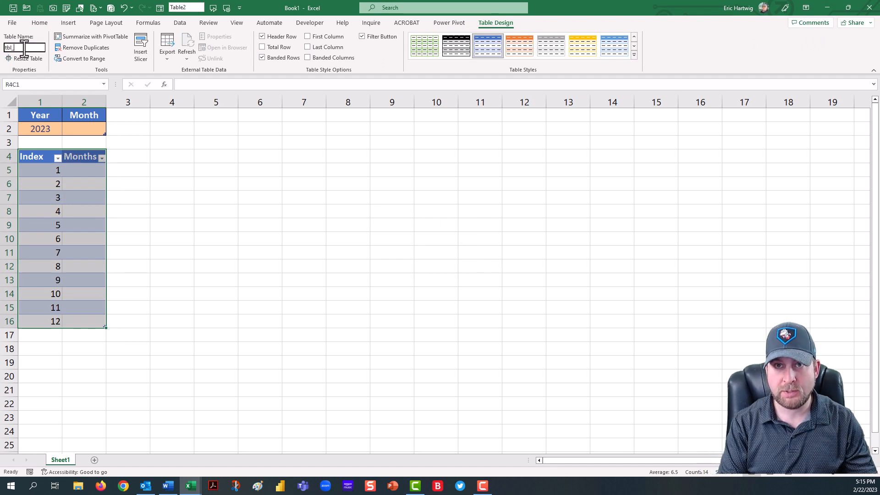
type("_Months")
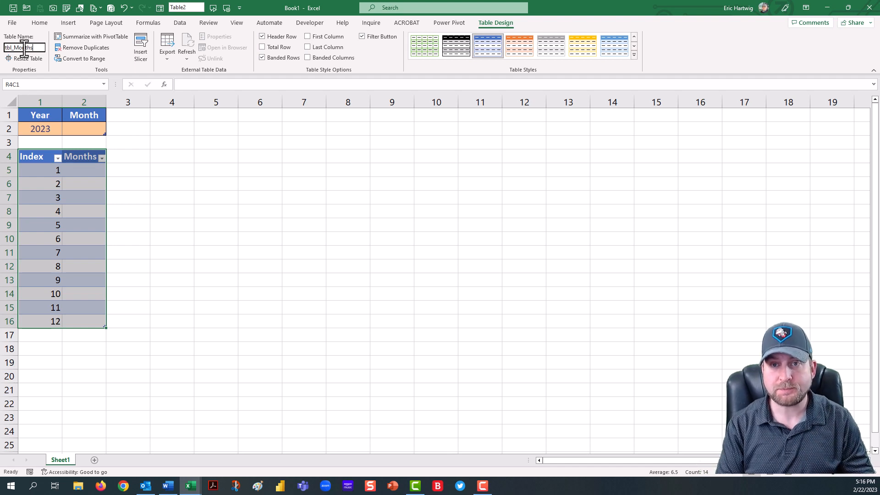
key("Return")
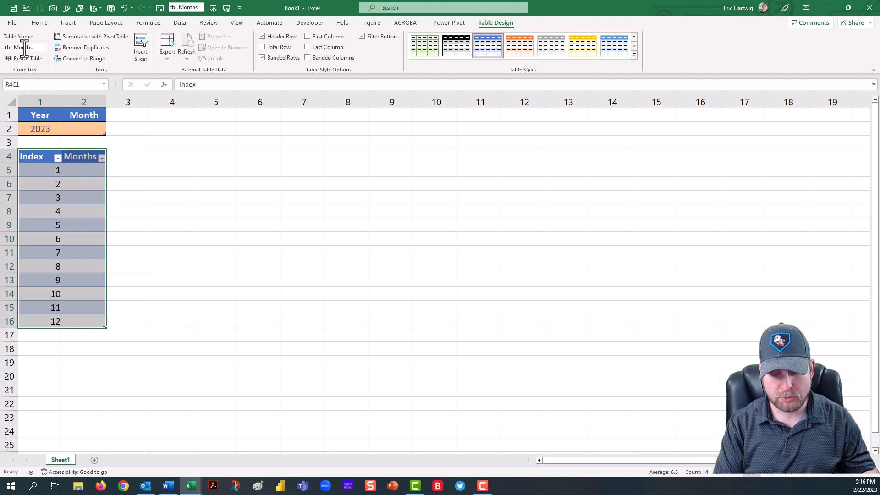
Step: Hide the tbl_Months filter buttons and apply borders and center alignment to its cells
key("ctrl+shift+l")
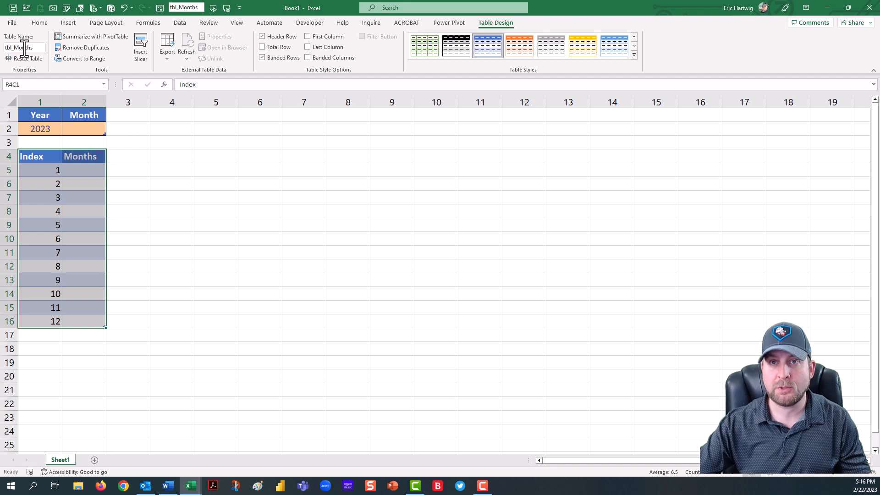
left_click(39, 24)
left_click(127, 55)
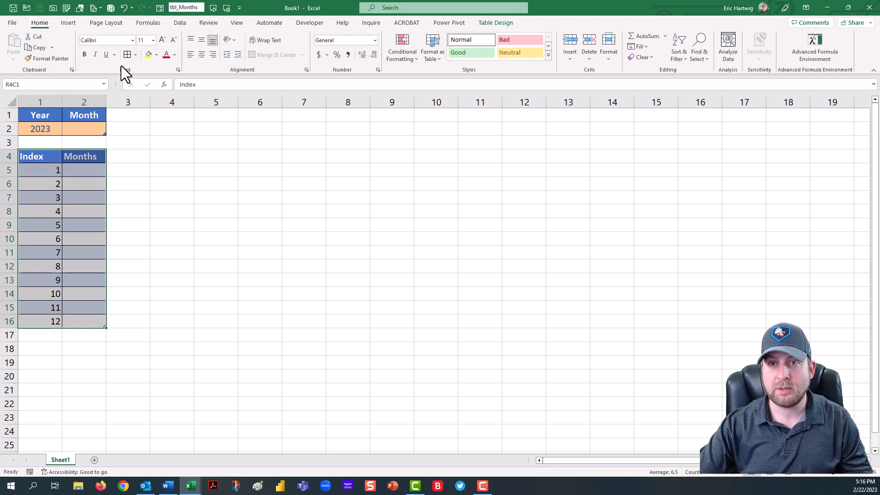
left_click(202, 54)
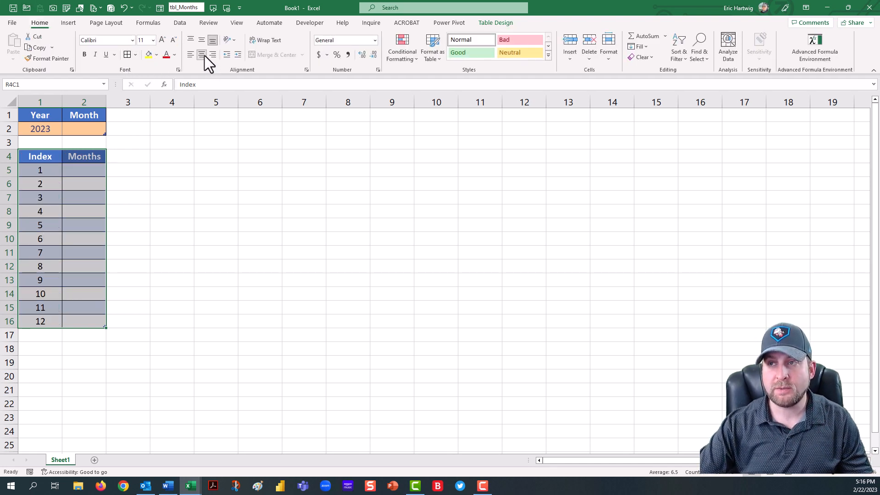
Step: Apply the Neutral cell style to the table's data rows under Index and Months
left_click_drag(42, 171, 84, 315)
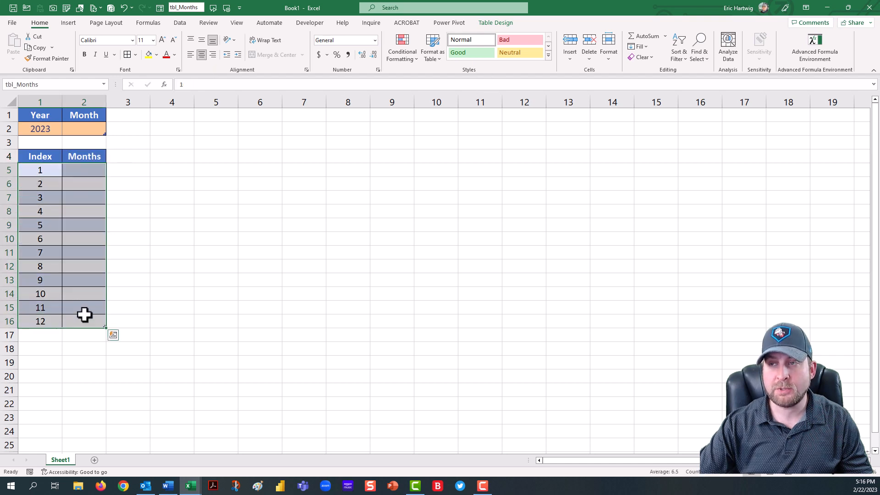
left_click(528, 51)
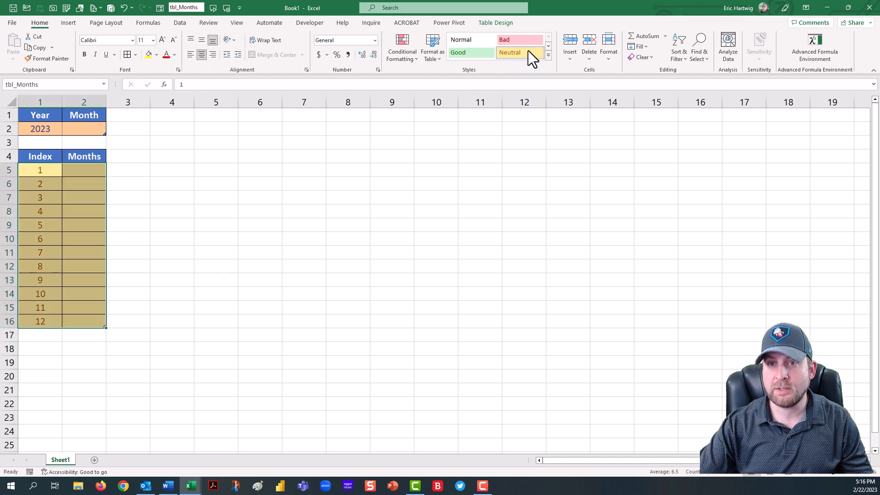
left_click(88, 173)
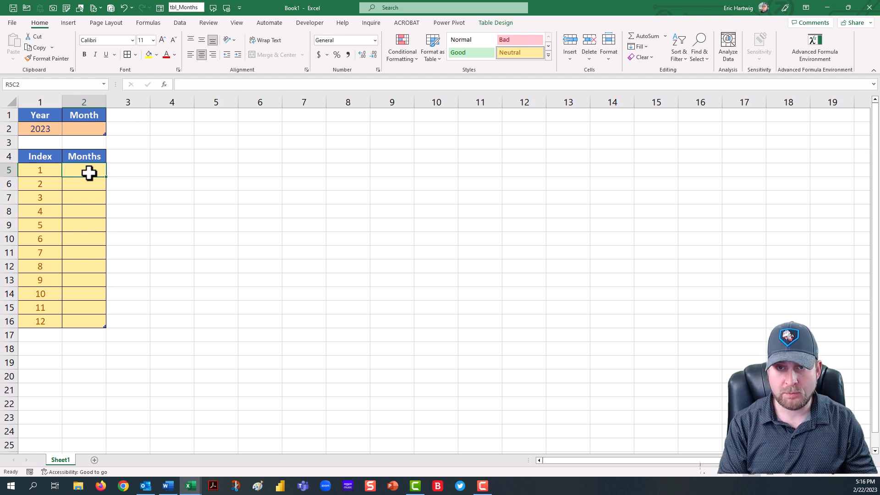
type("=")
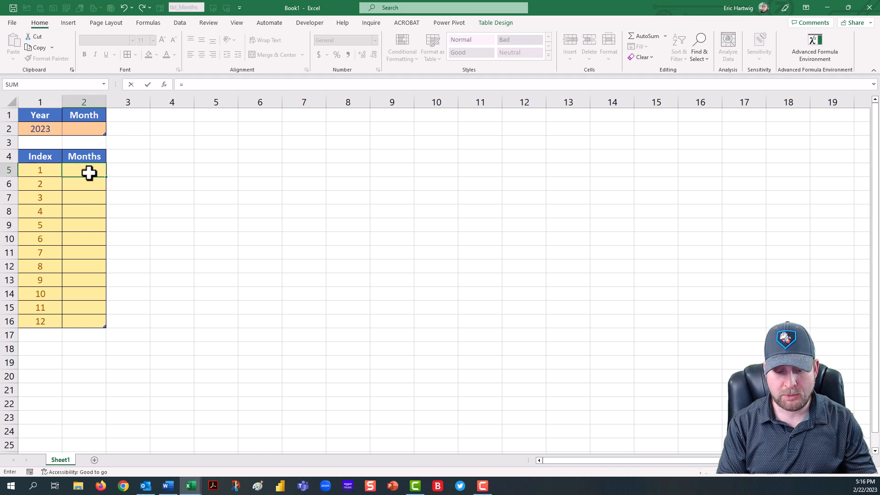
type("date")
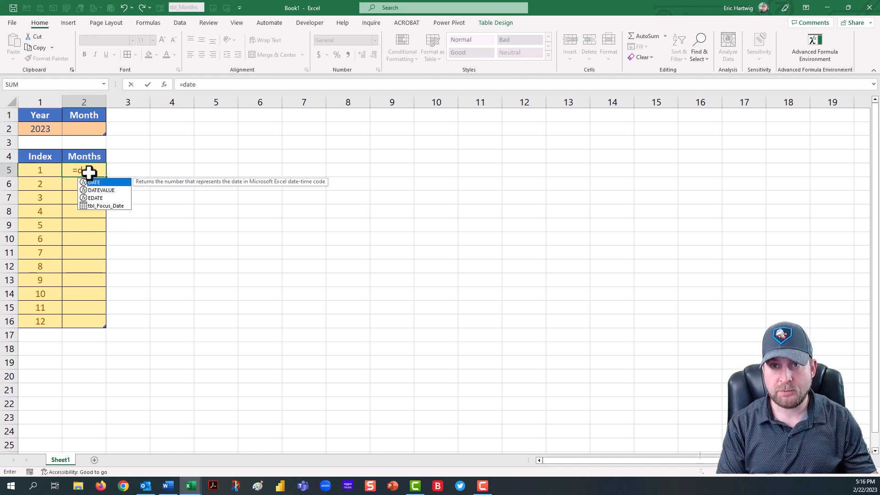
key("Tab")
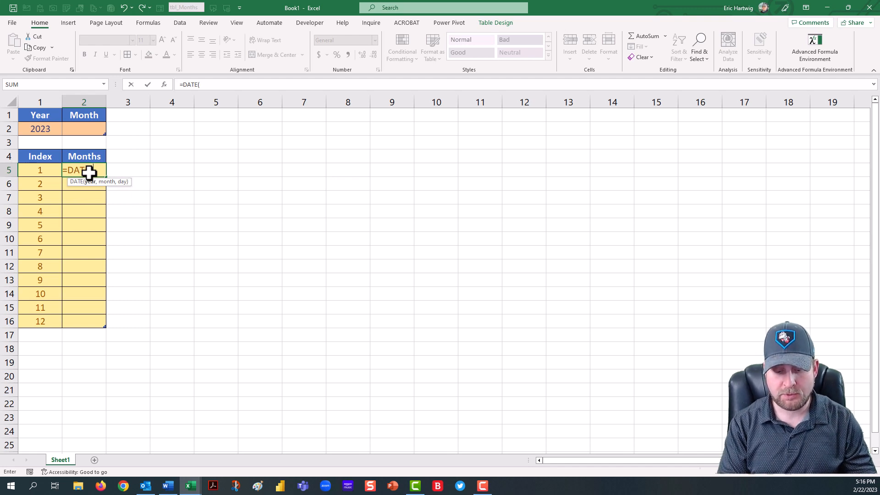
type("year")
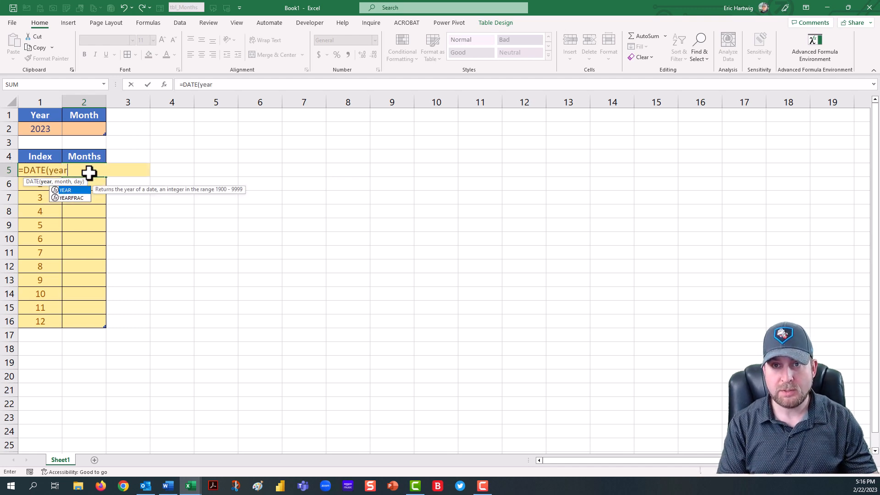
key("Tab")
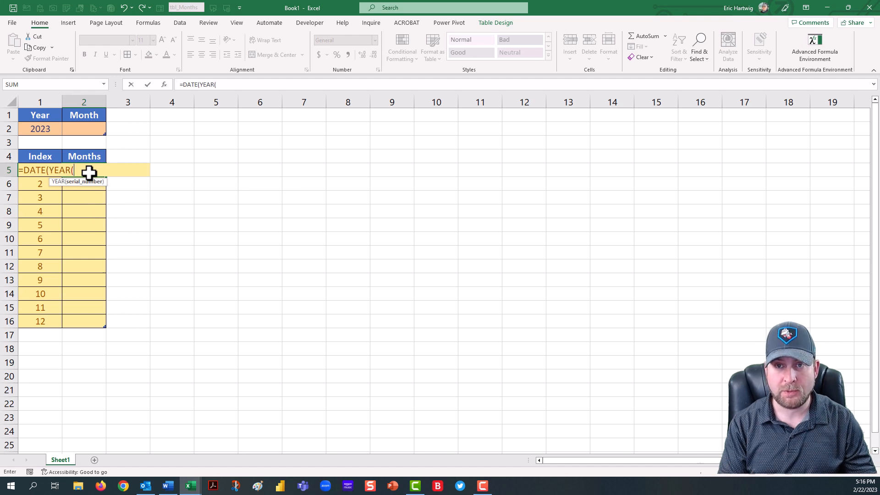
key("BackSpace")
key("BackSpace")
key("BackSpace")
key("BackSpace")
key("BackSpace")
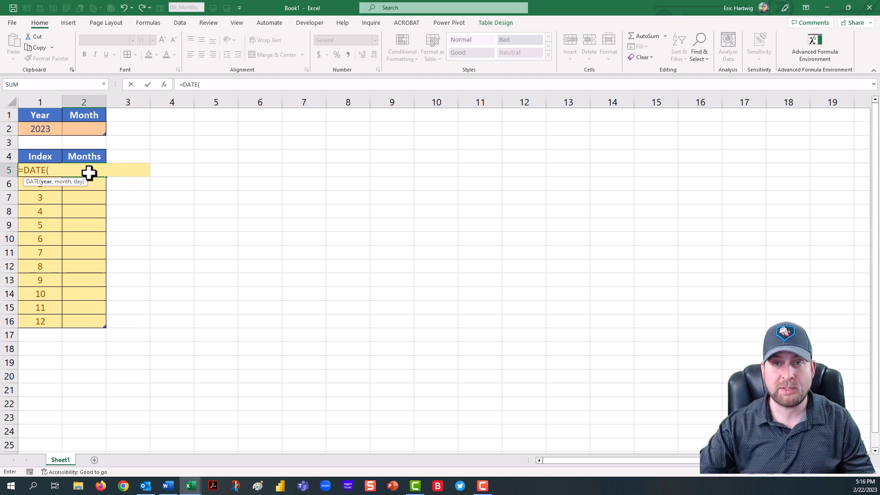
left_click(42, 131)
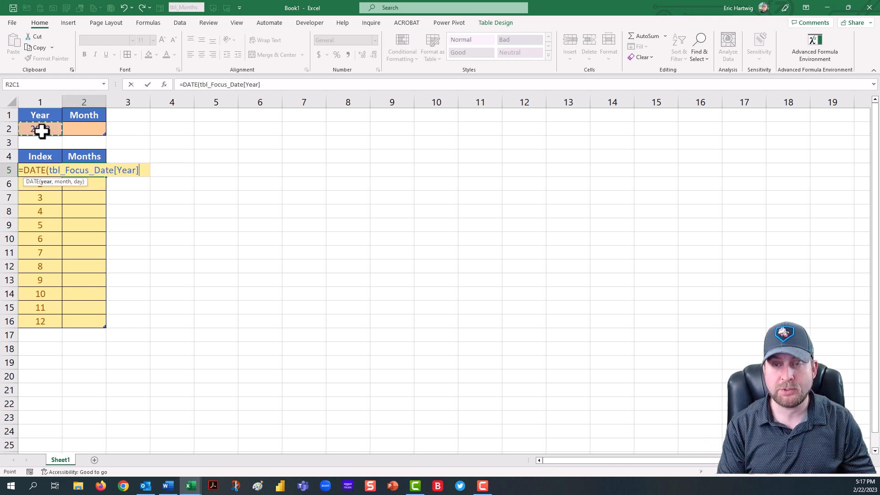
type(",")
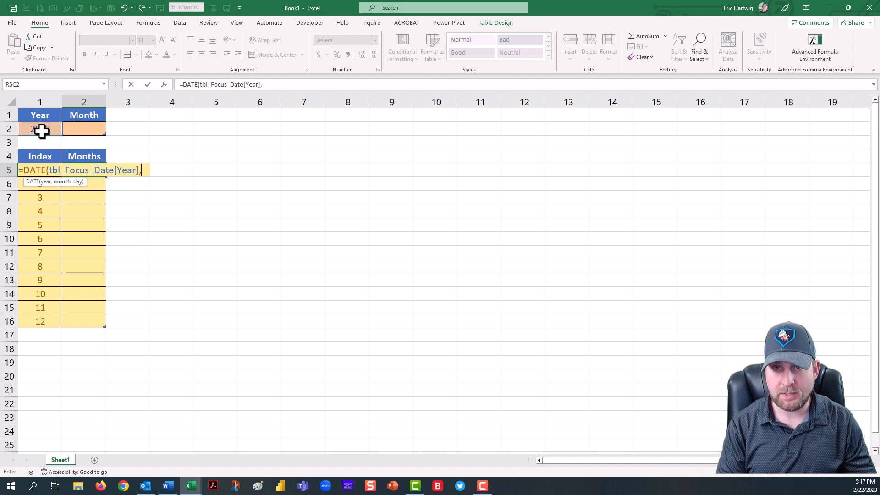
key("Left")
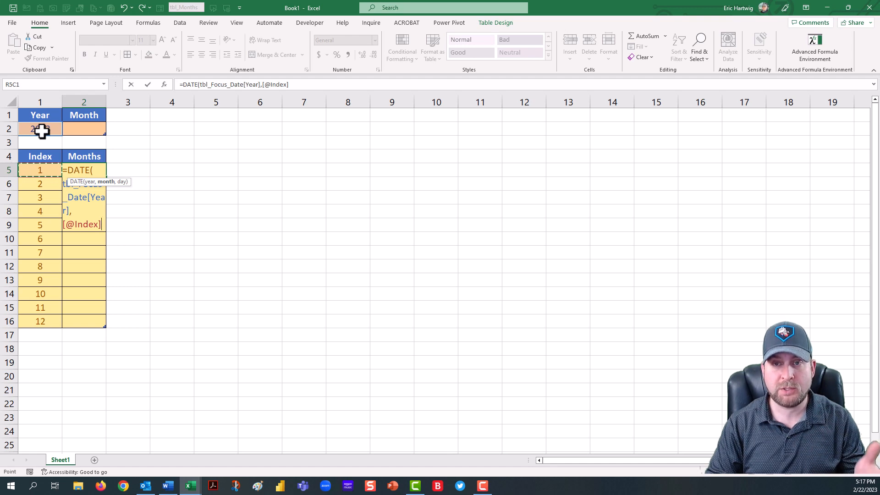
type(",")
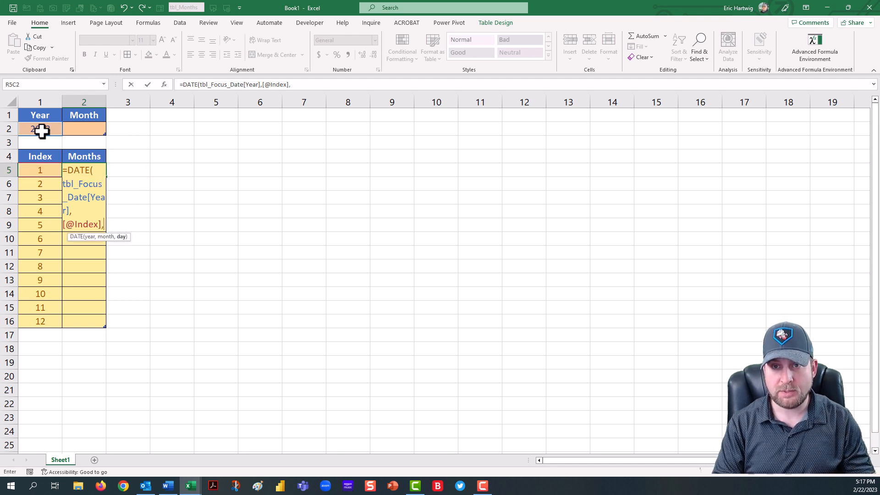
type("1)")
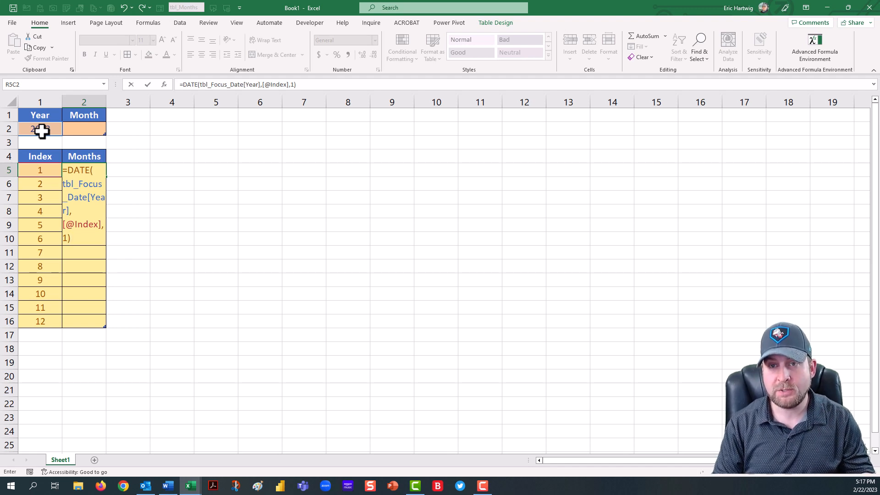
key("Return")
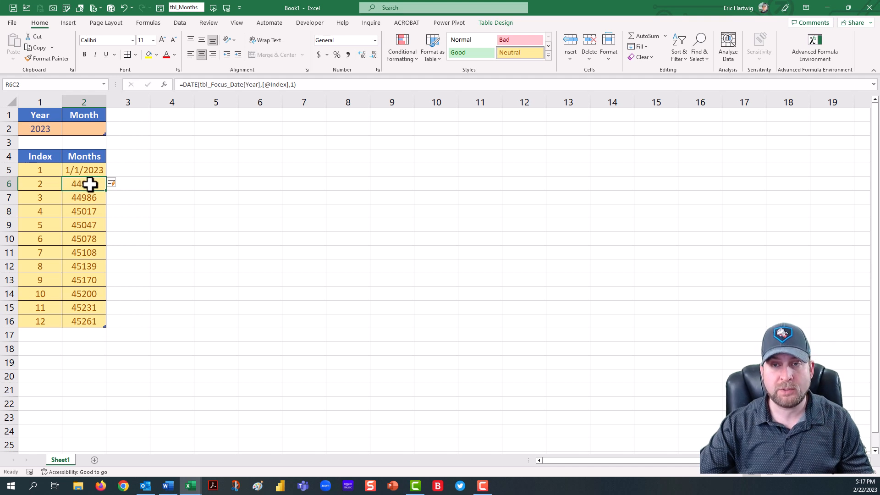
Step: Format the Months column as Short Date and widen column 2 to fit the dates
left_click(83, 169)
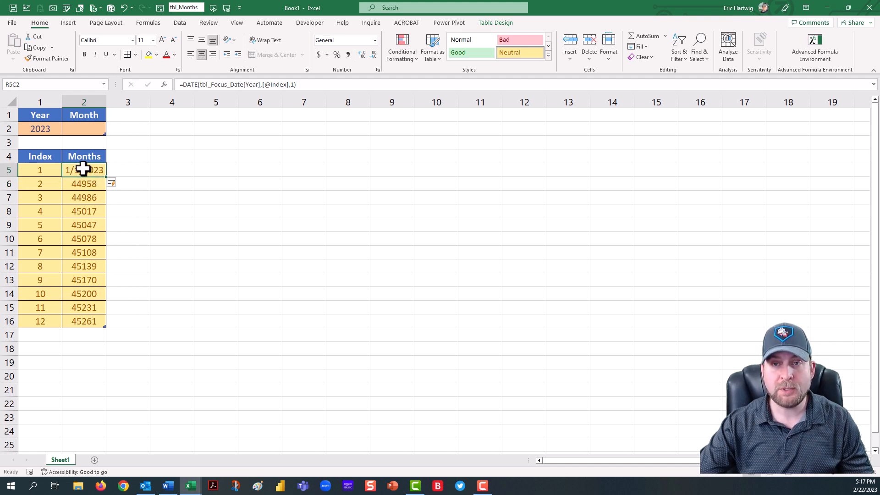
left_click_drag(83, 169, 86, 318)
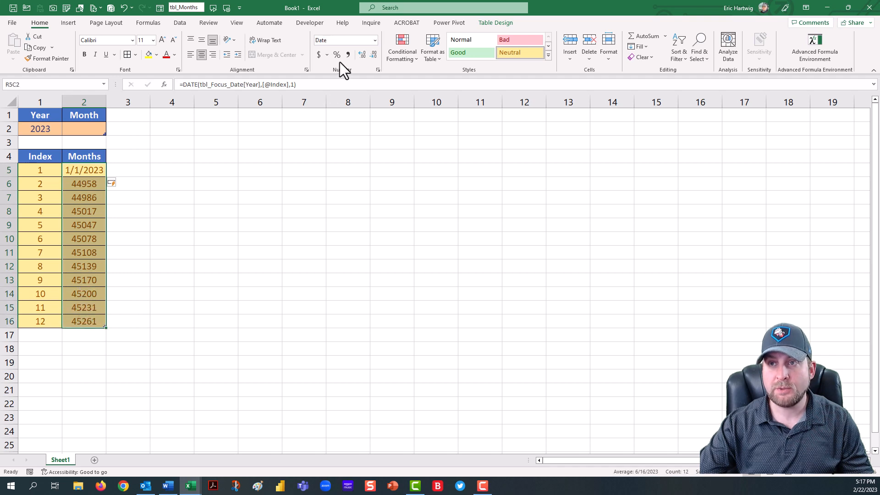
left_click(374, 42)
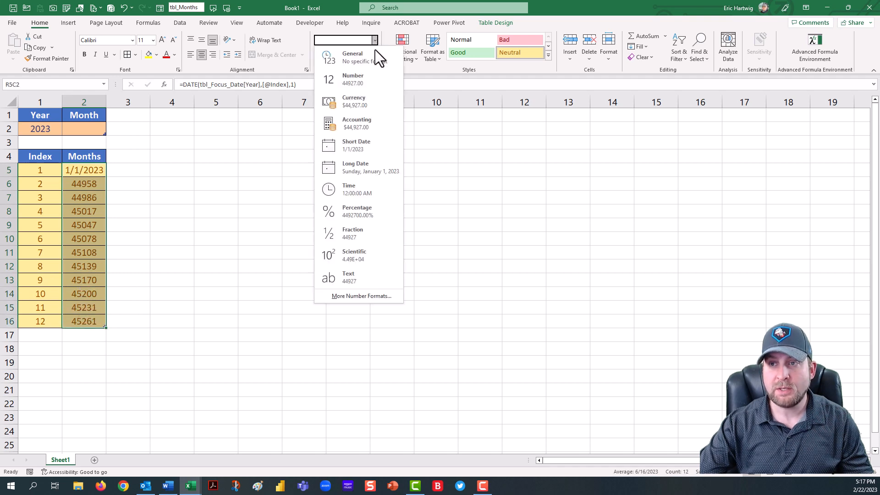
left_click(367, 145)
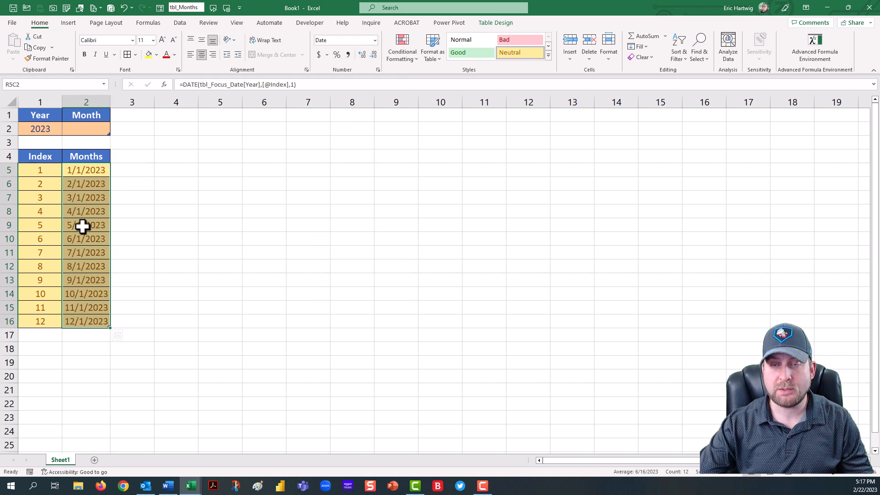
left_click_drag(110, 101, 117, 102)
left_click(94, 170)
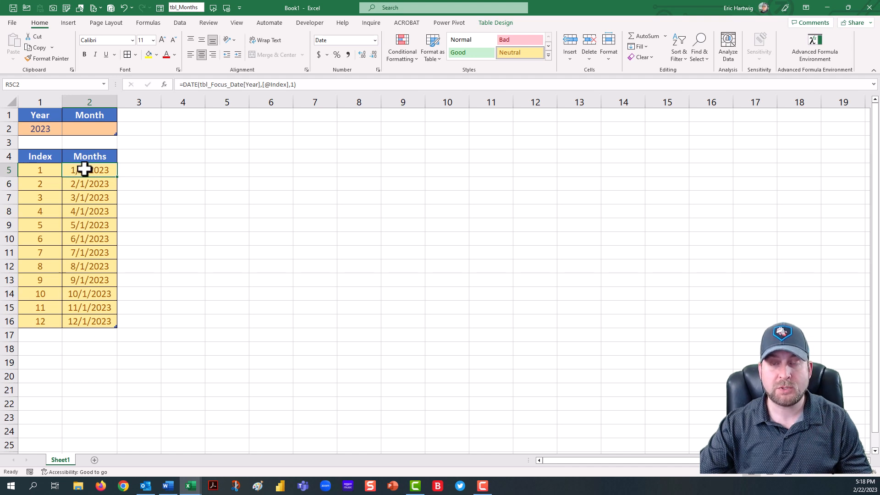
left_click(183, 85)
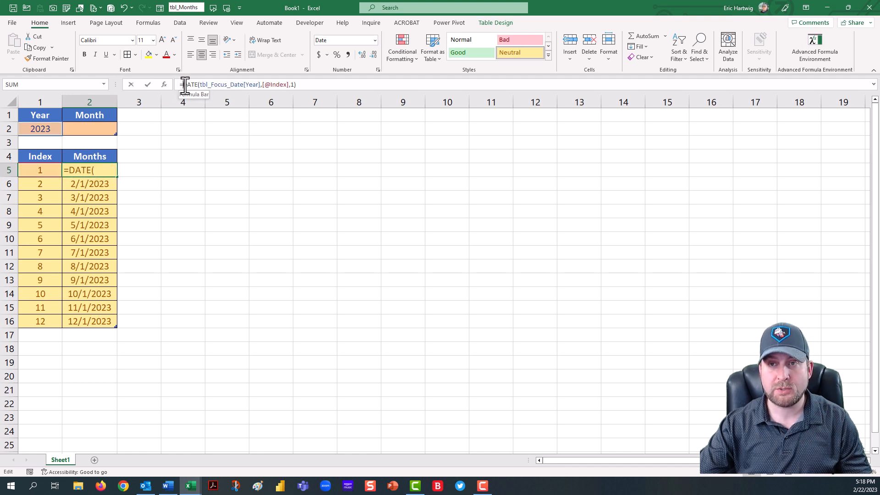
type("Text")
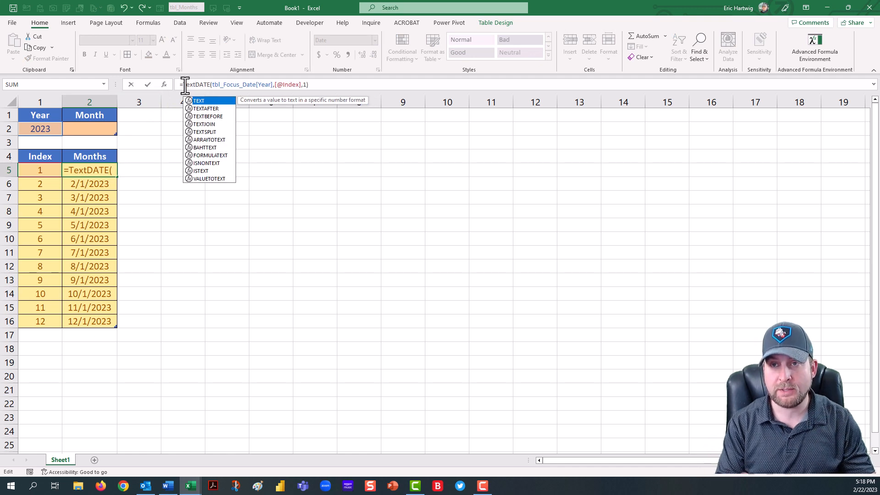
key("Tab")
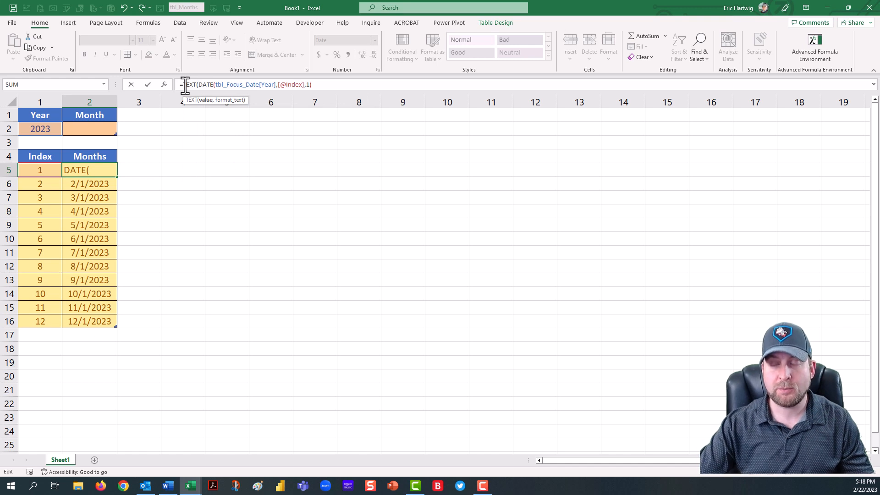
left_click(330, 84)
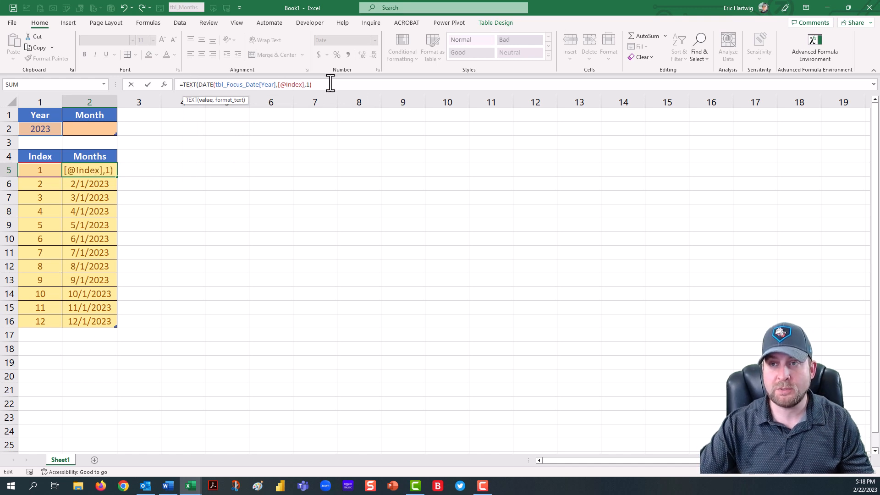
type(",")
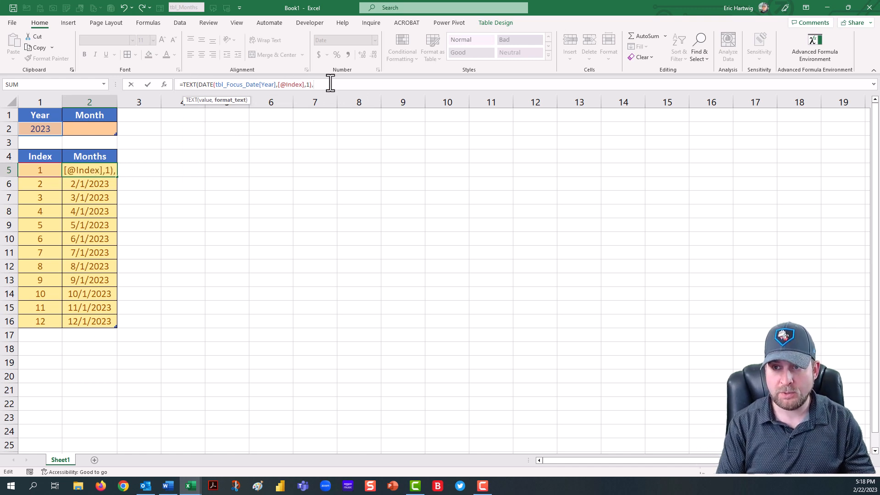
type("\"")
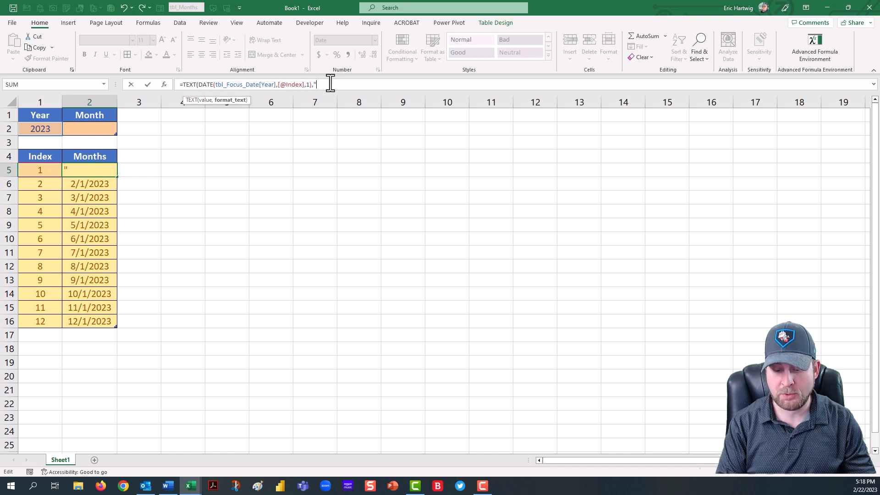
type("mm")
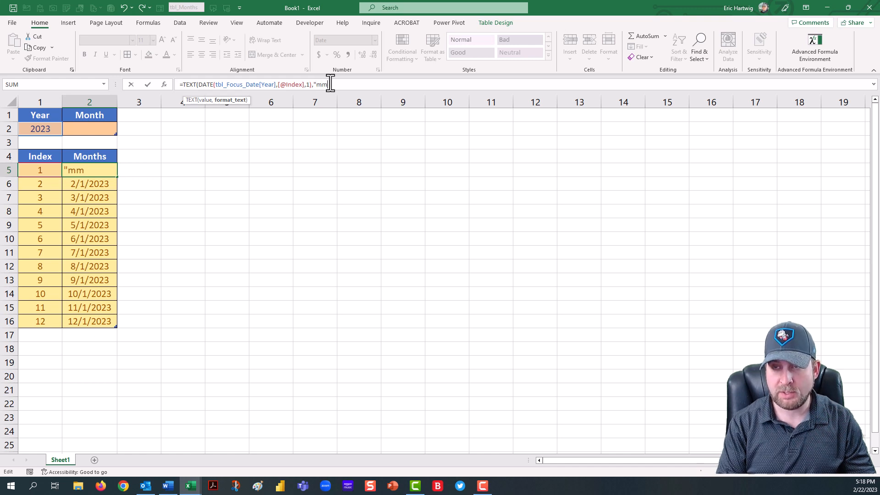
type("-dd")
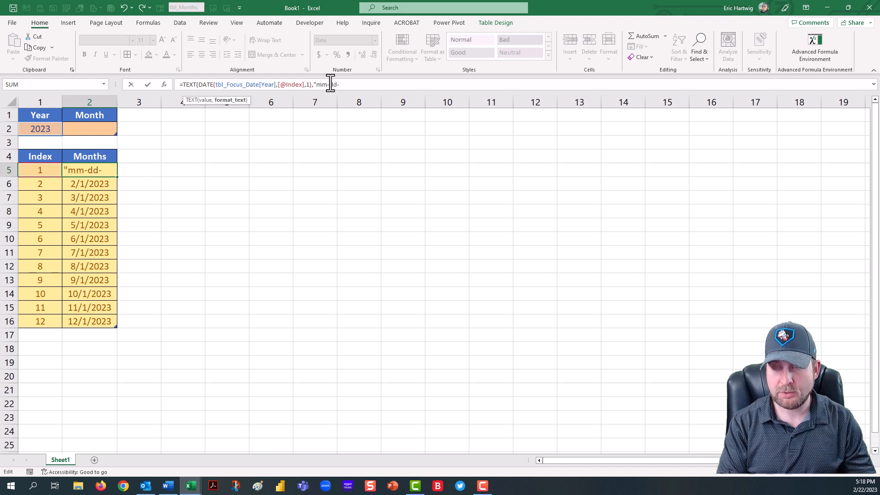
type("-")
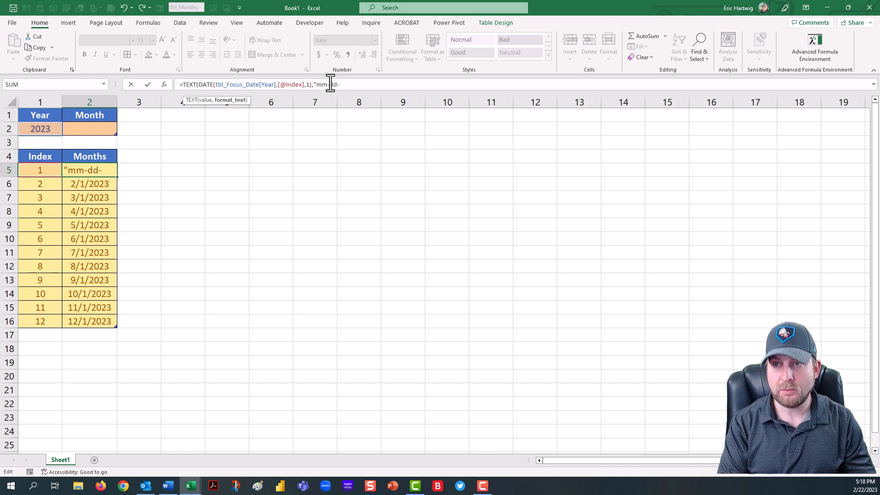
type("yyyy\"")
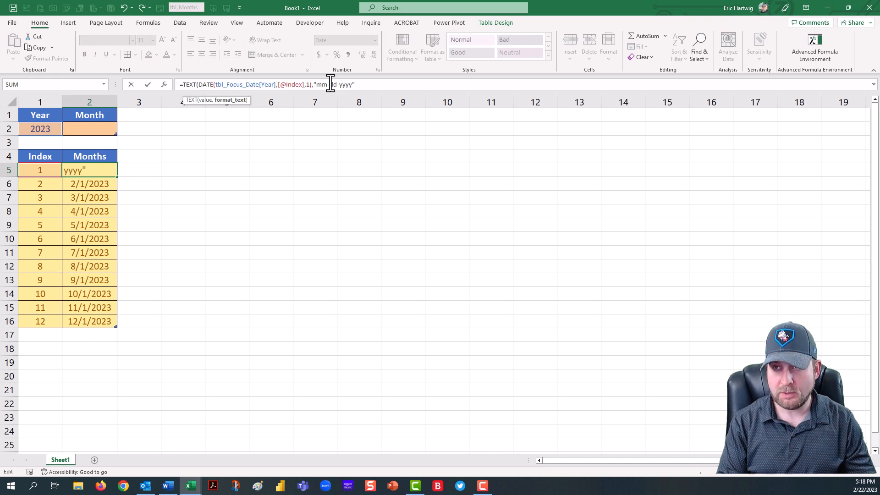
type(")")
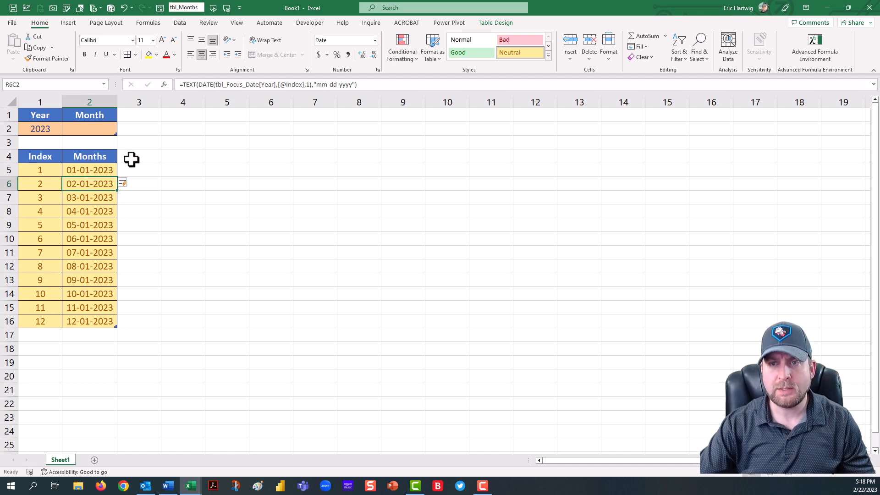
Step: Enter the formula =tbl_Months[Months] in cell R5C4, beside the table
left_click(182, 157)
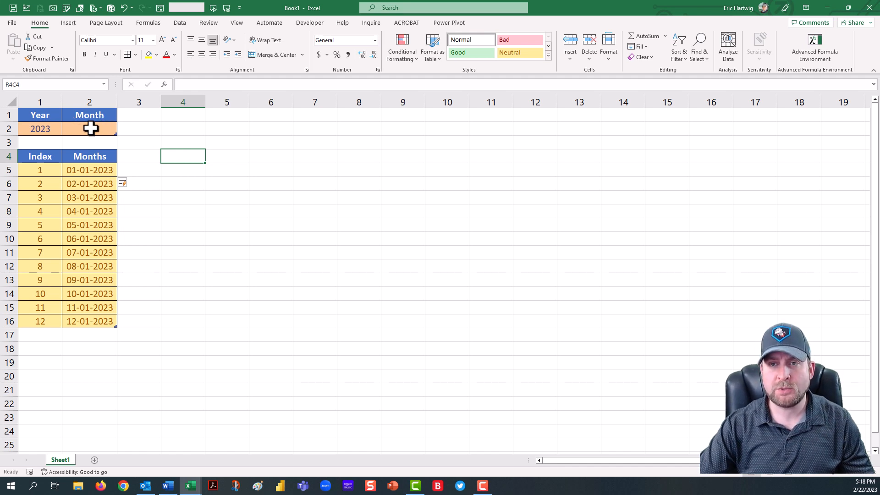
left_click(177, 168)
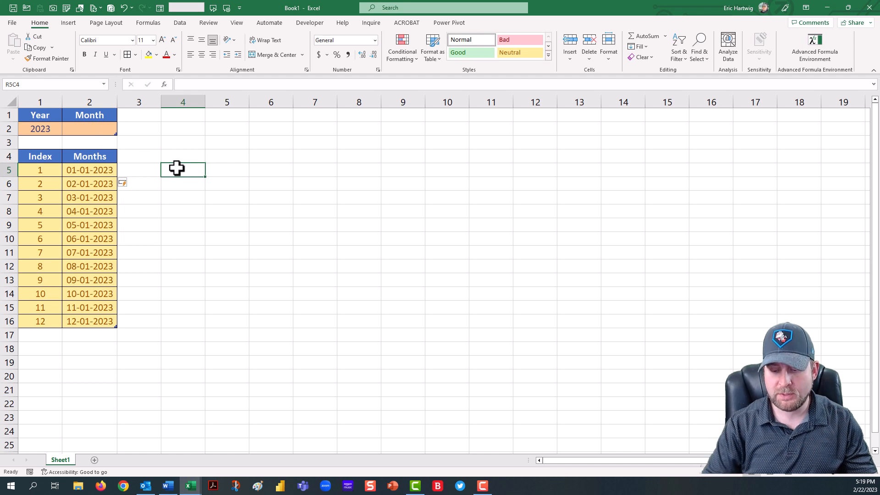
type("=")
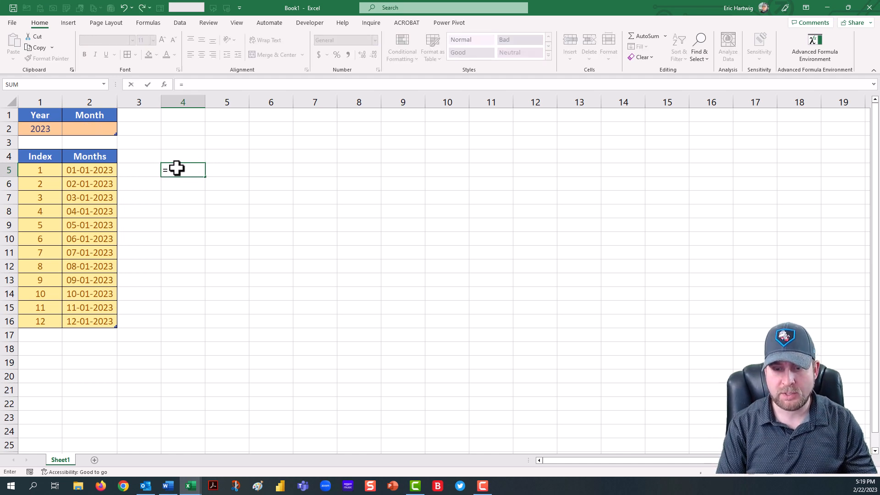
type("tbl)_")
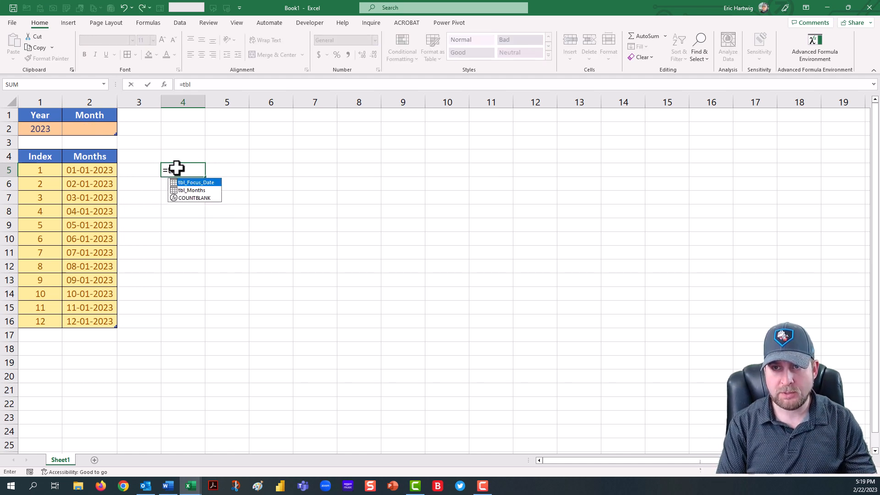
key("BackSpace")
key("BackSpace")
type("_")
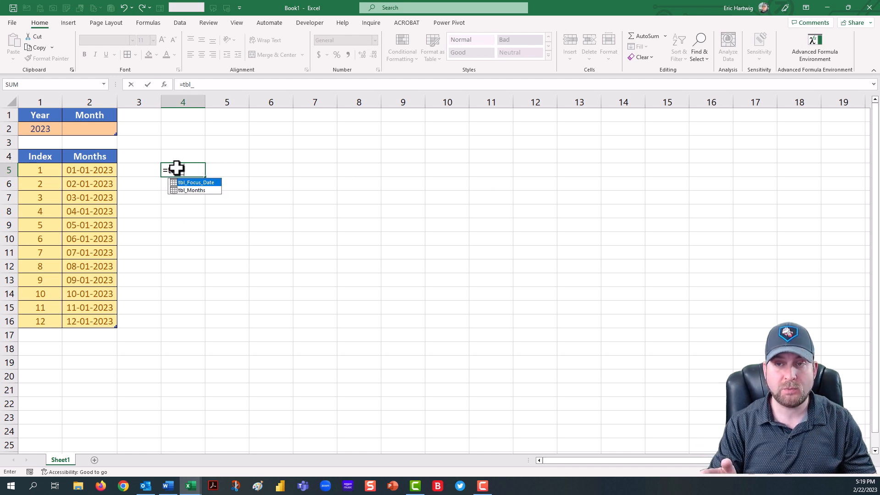
key("Down")
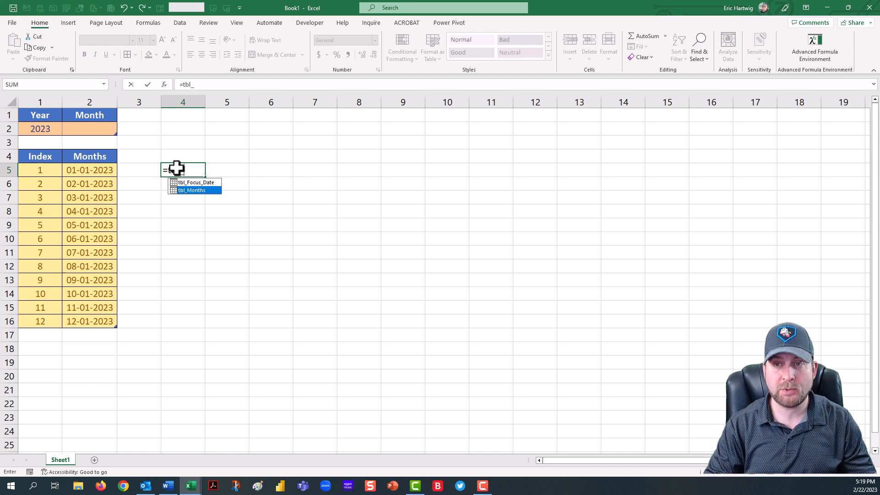
key("Tab")
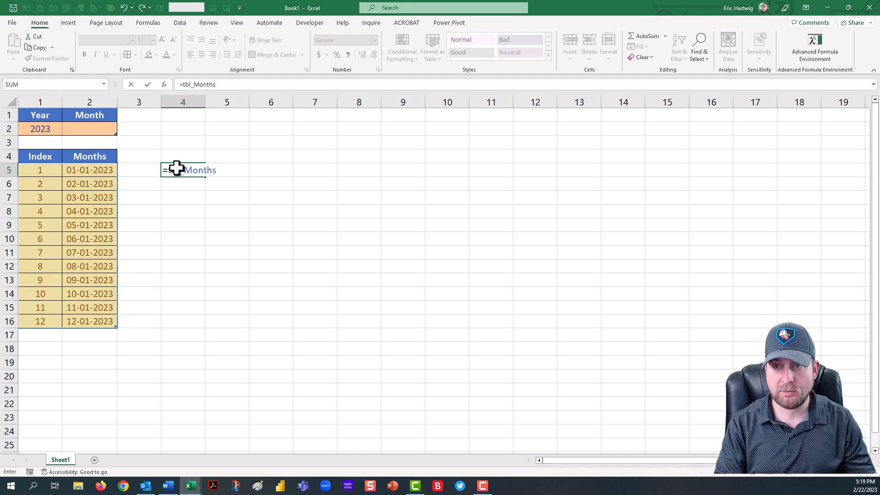
type("[")
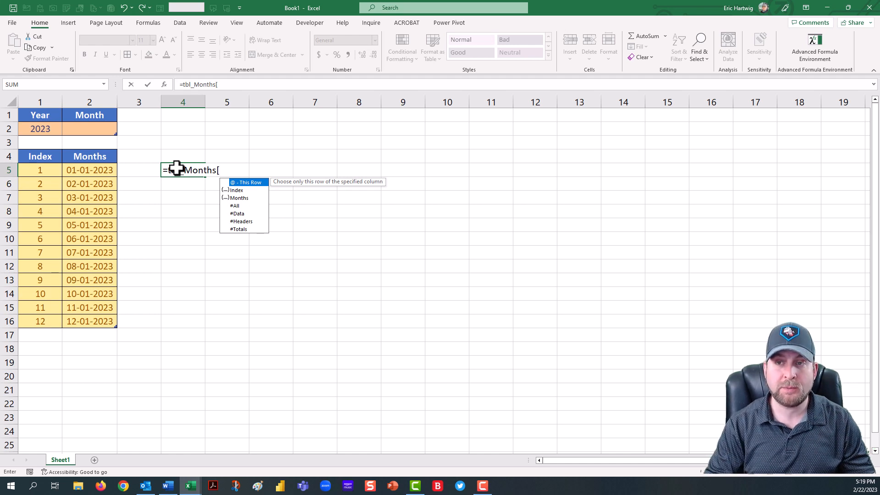
key("Down")
key("Down")
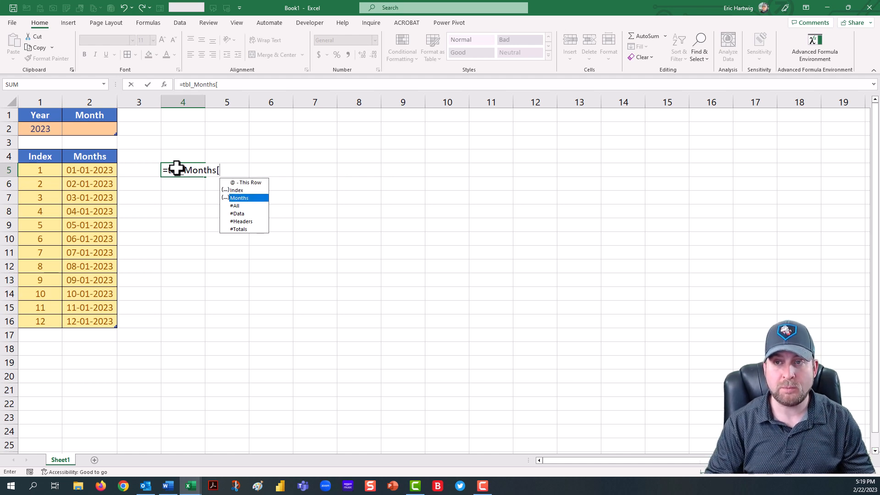
key("Tab")
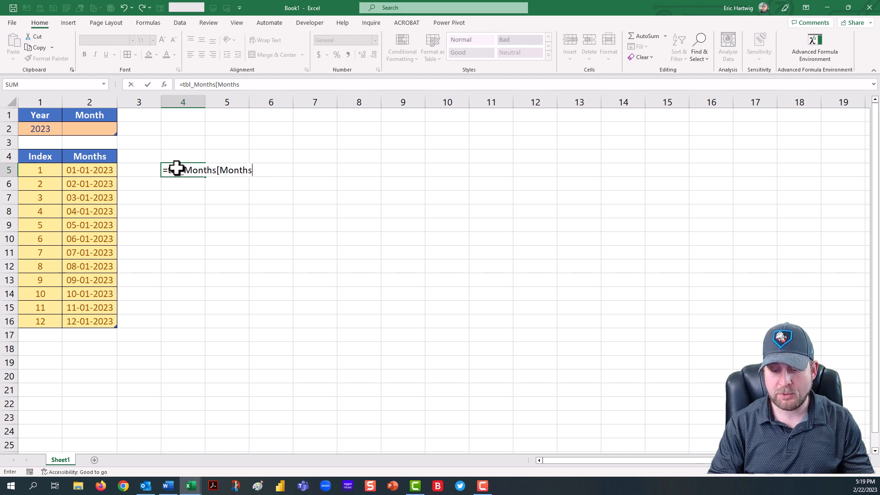
type("]")
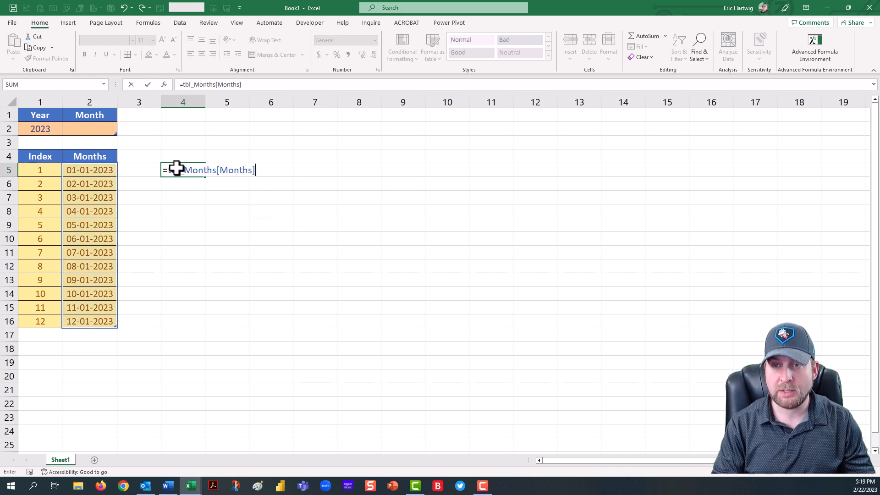
key("Return")
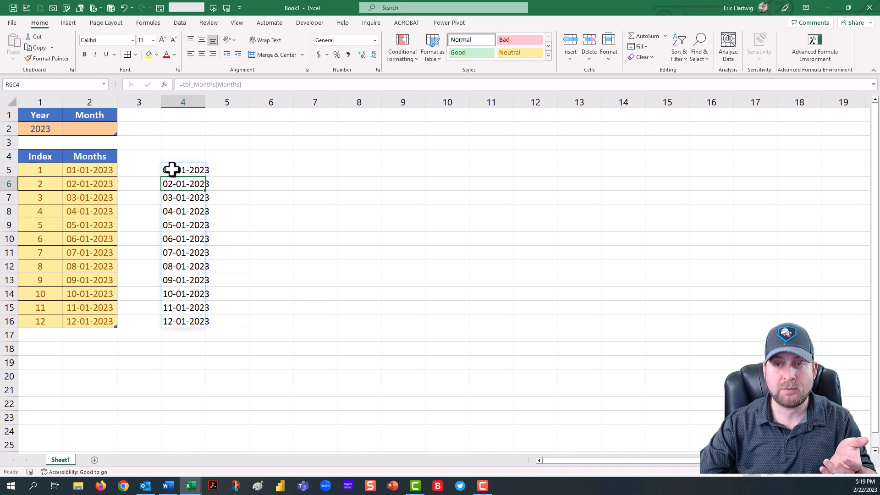
Step: Cut the text =tbl_Months[Months] from R5C4's formula and leave the cell's edit unchanged
left_click(174, 170)
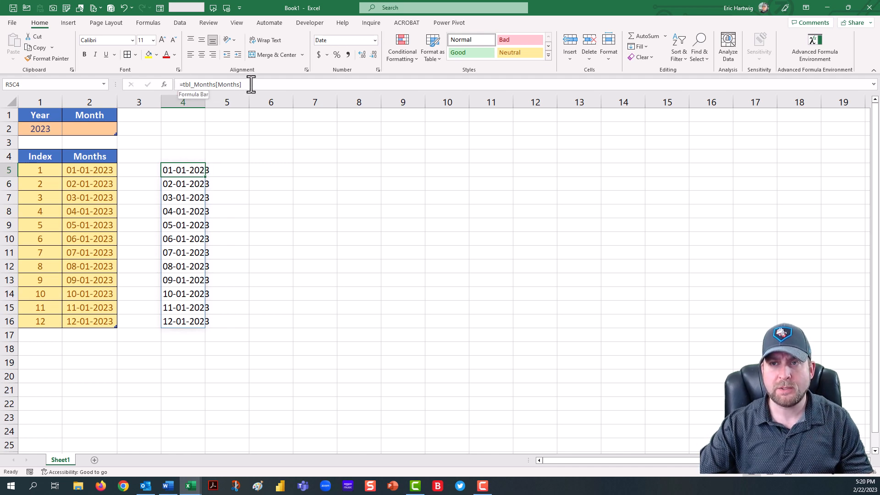
left_click_drag(250, 85, 175, 85)
key("ctrl+c")
right_click(201, 83)
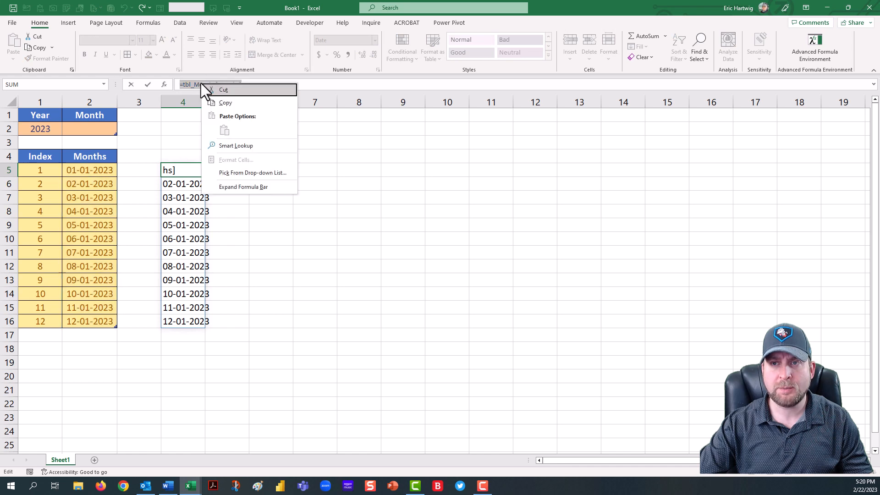
left_click(229, 91)
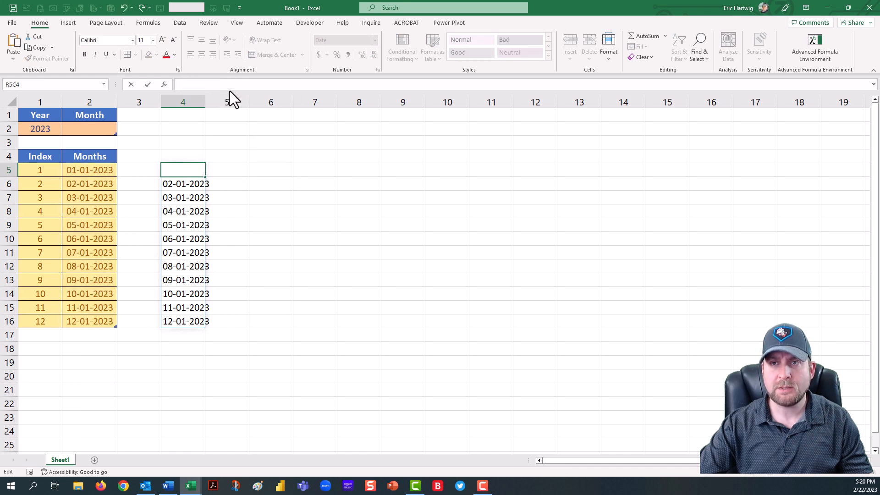
key("Escape")
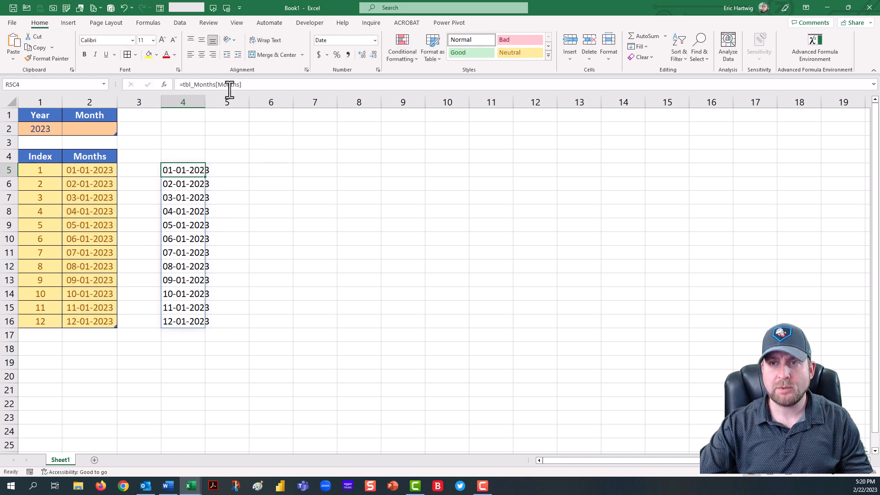
Step: Define a name rng_Months referring to =tbl_Months[Months], and clear the helper formula from R5C4
left_click(145, 24)
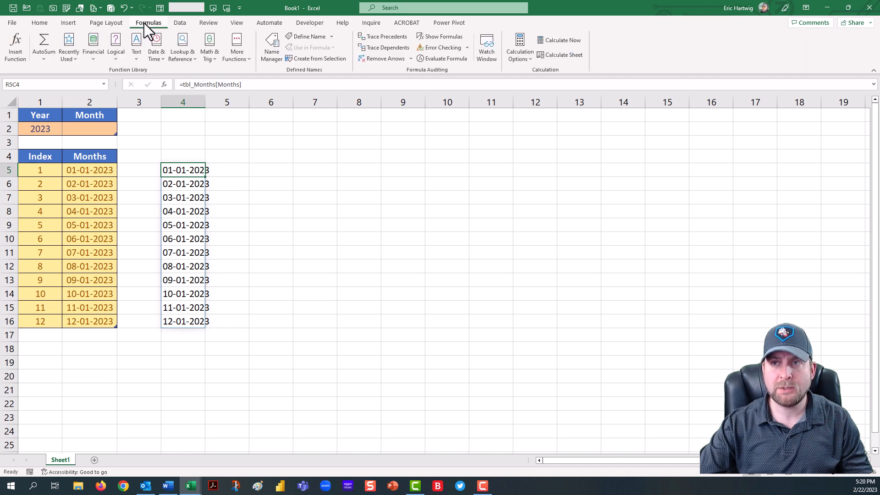
left_click(331, 36)
left_click(331, 46)
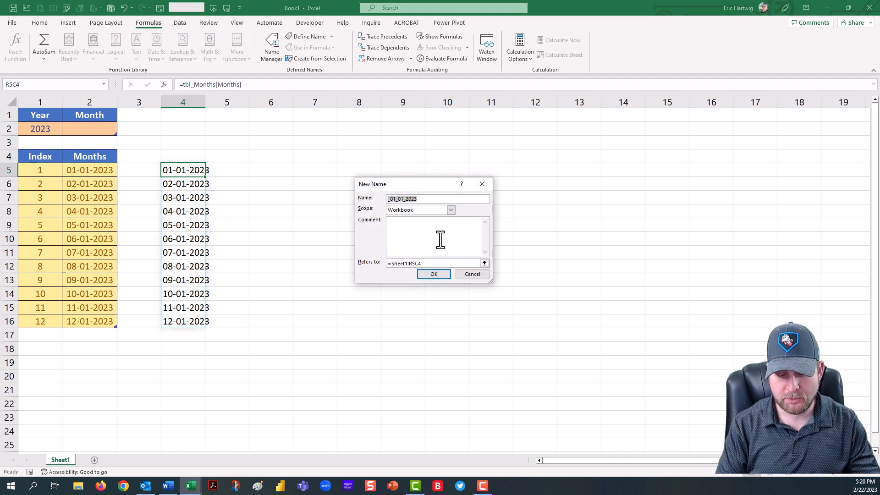
type("rng_")
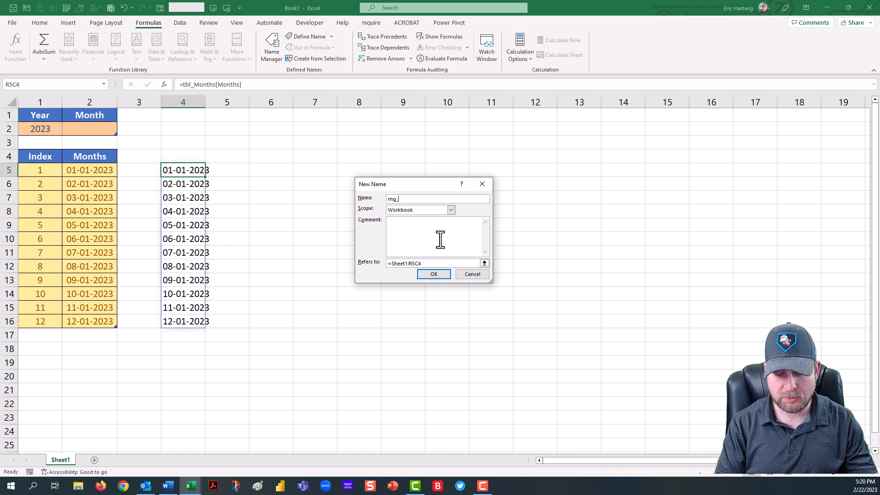
type("Months")
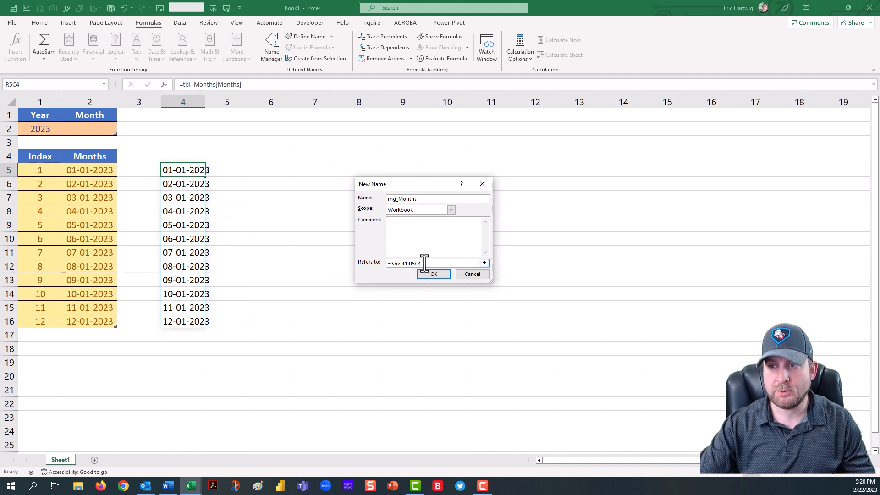
left_click(370, 260)
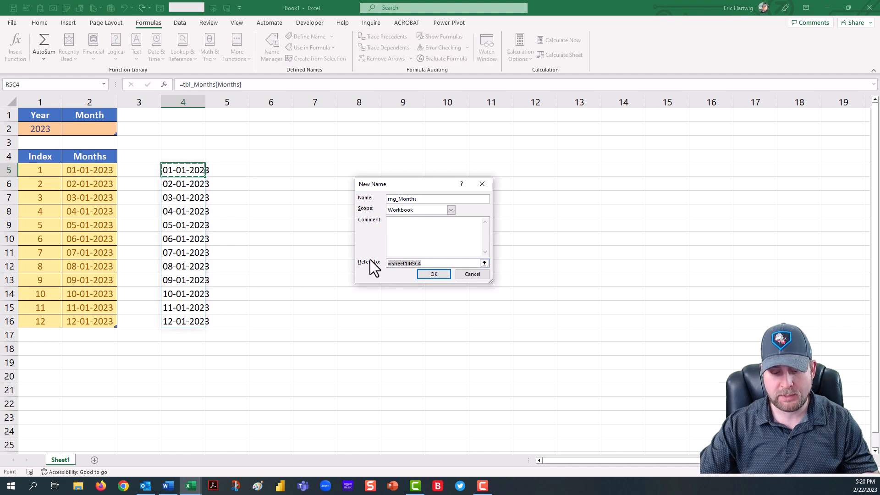
key("ctrl+v")
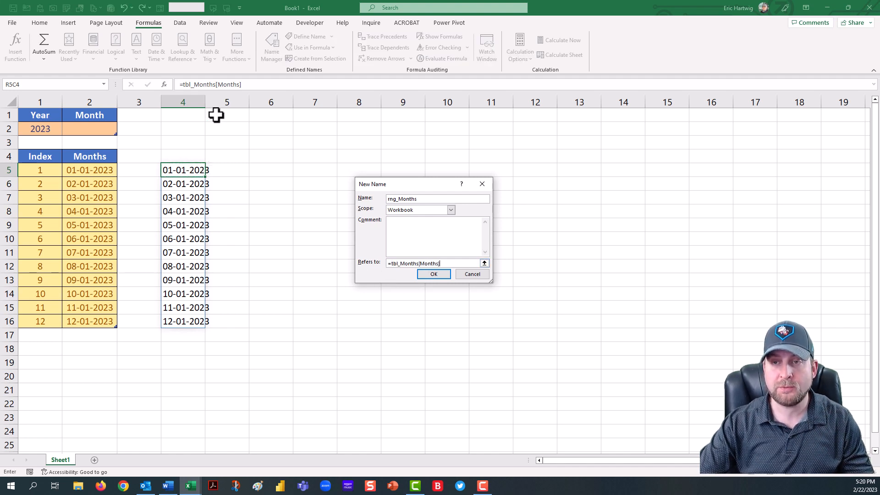
left_click(436, 275)
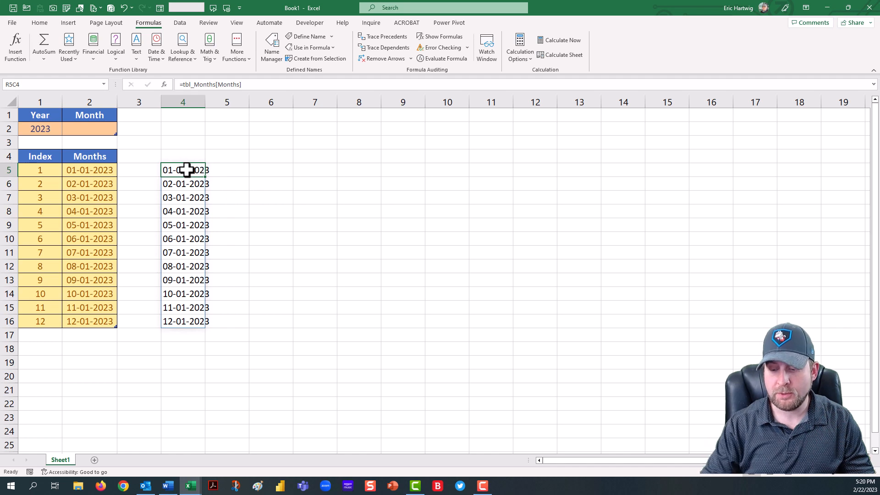
key("Delete")
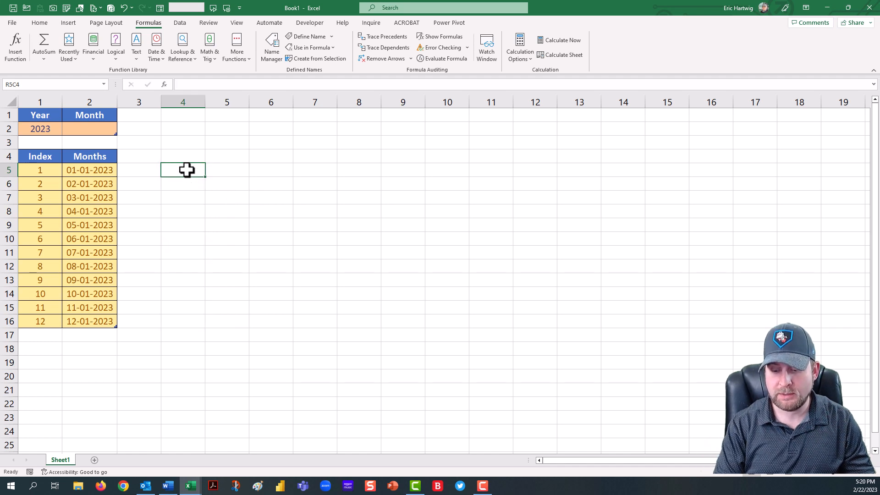
Step: Test the formula =rng_Months in cell R5C4, then clear it from the cell again
type("=")
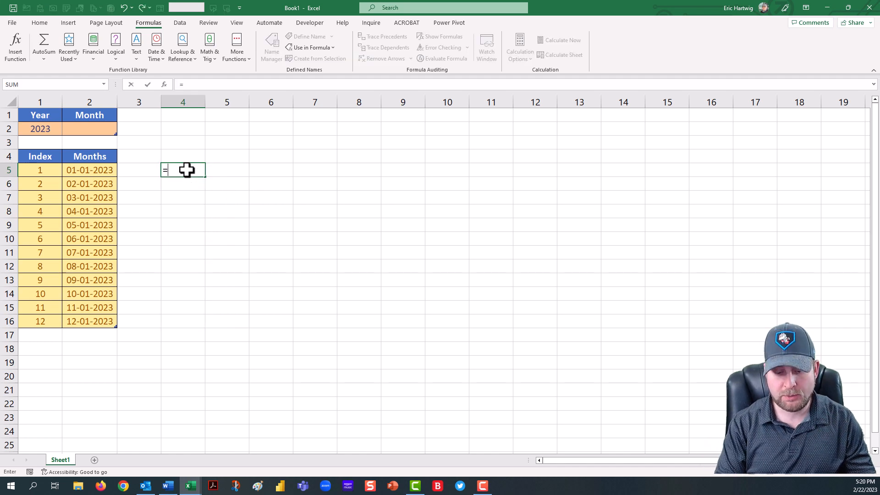
type("rng_")
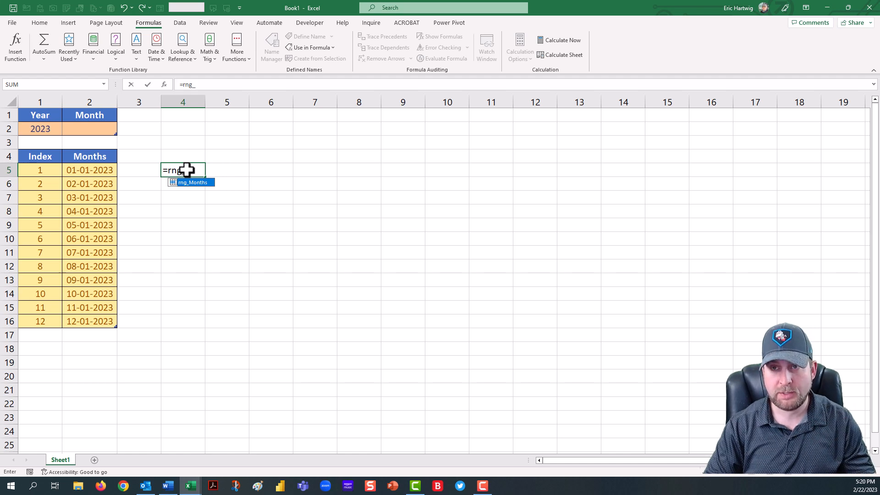
key("Tab")
key("Return")
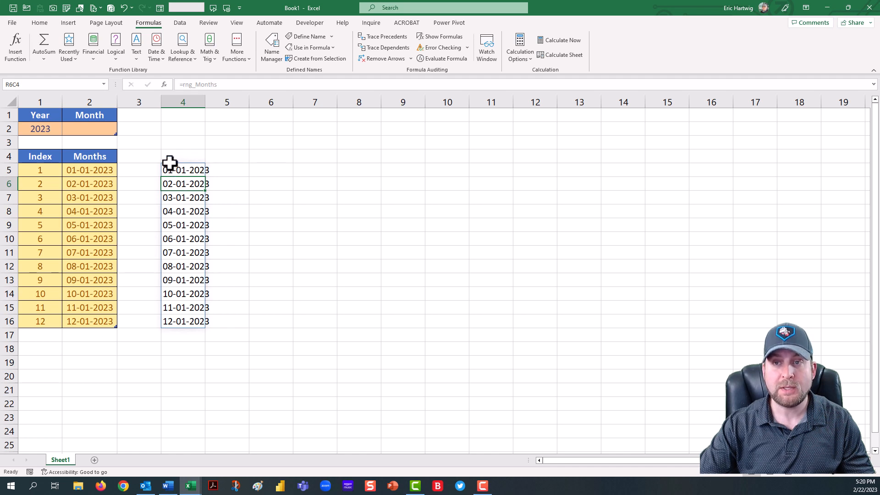
left_click(180, 171)
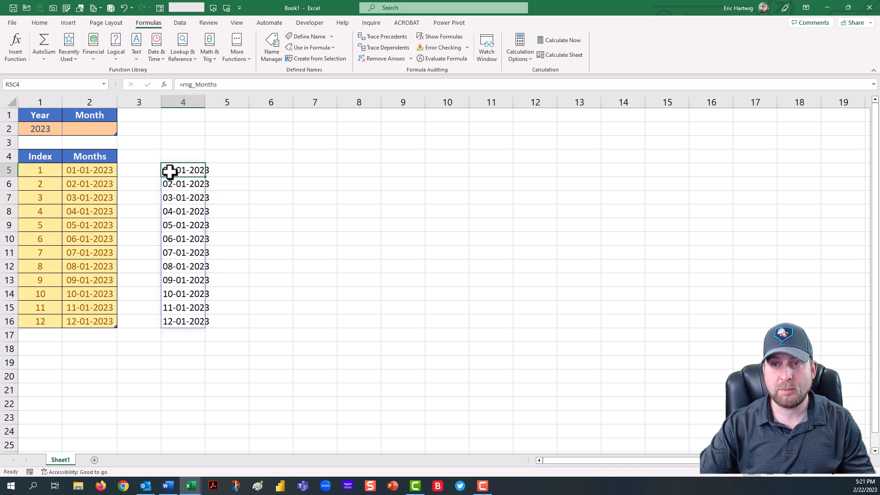
left_click(217, 85)
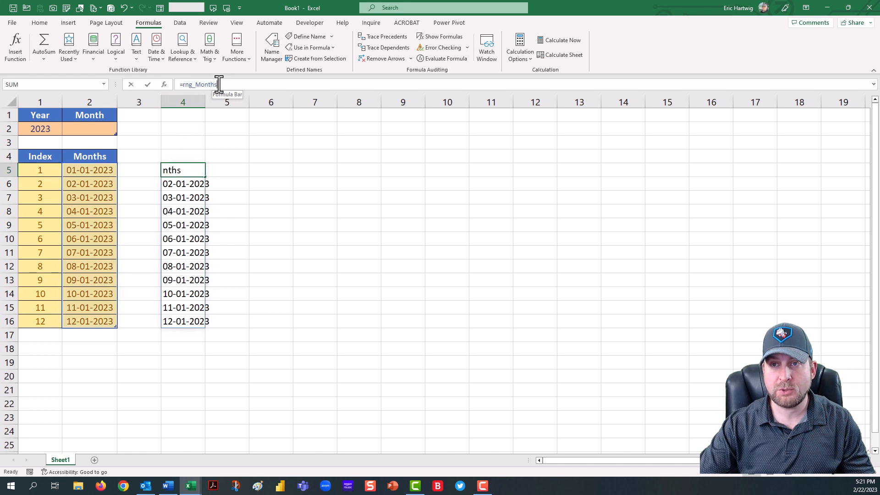
left_click_drag(218, 85, 178, 86)
key("BackSpace")
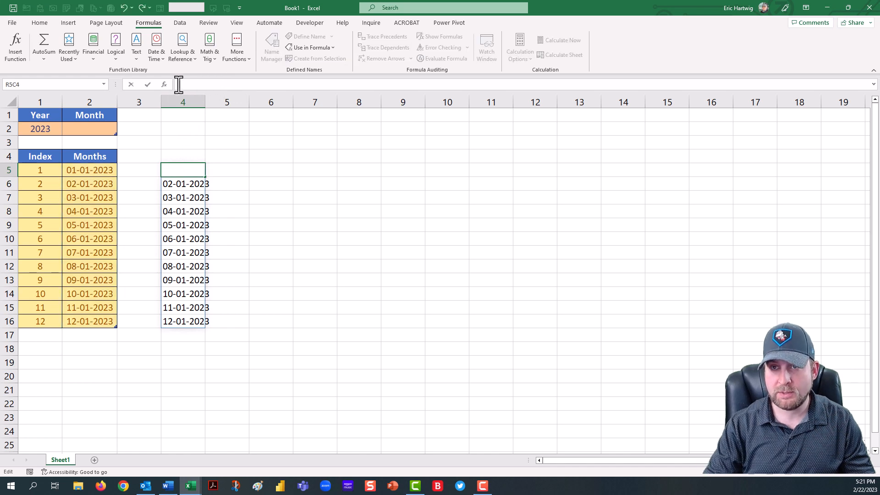
key("Return")
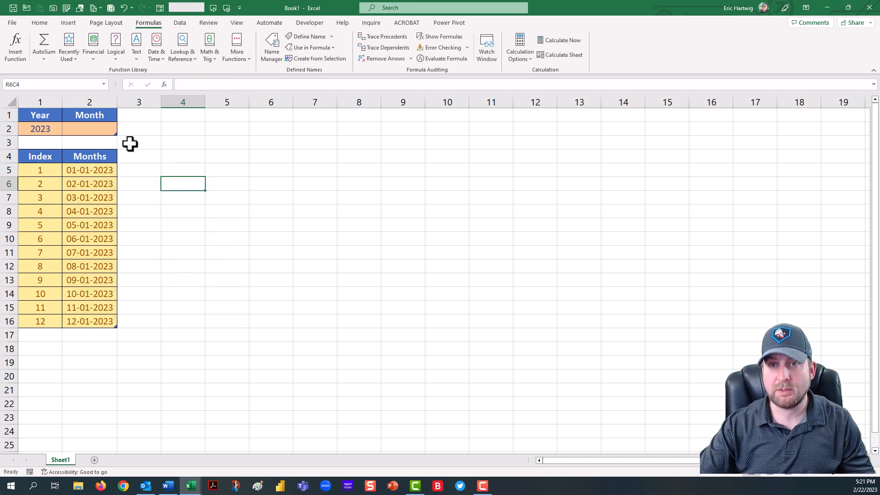
Step: Add List data validation to the Month cell R2C2 with the source =rng_Months
left_click(100, 132)
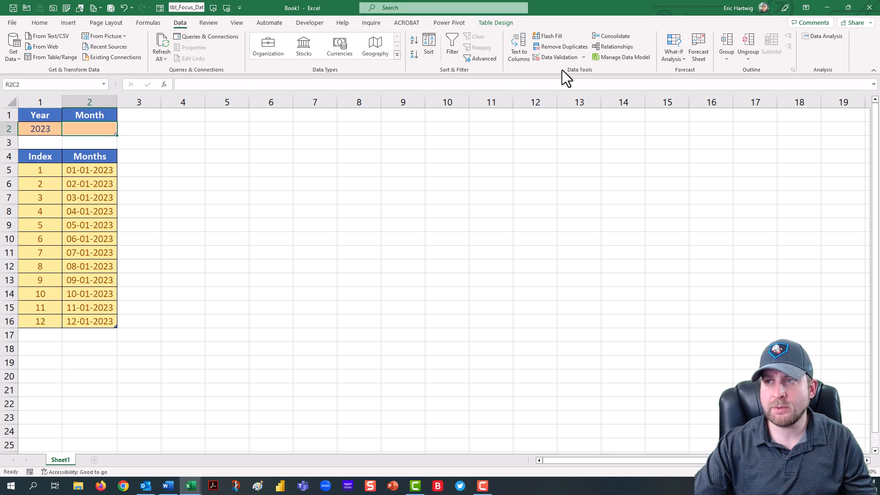
left_click(584, 58)
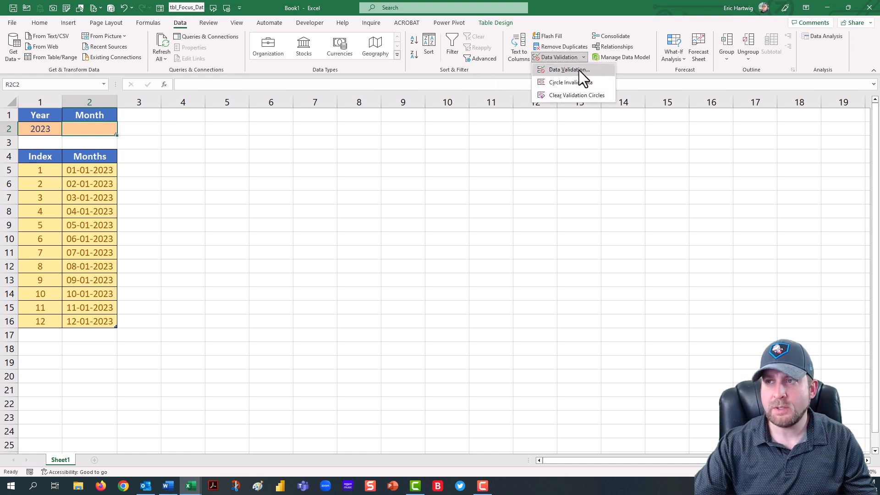
left_click(579, 70)
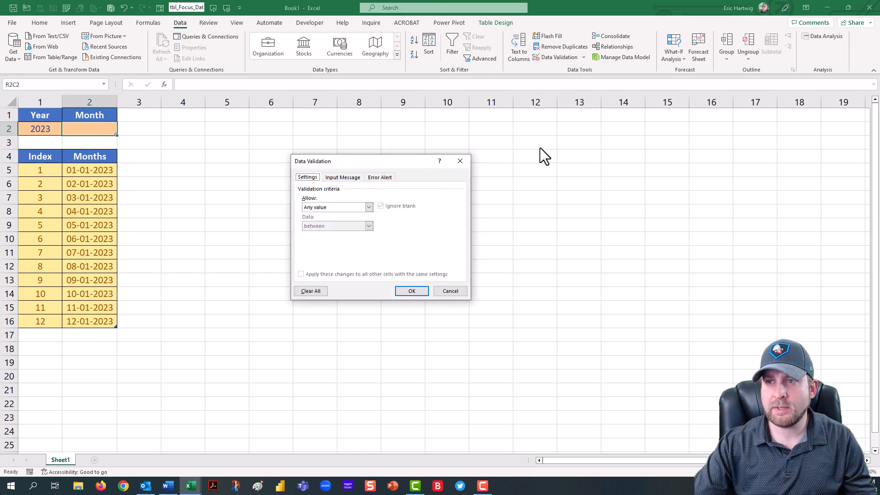
left_click(370, 208)
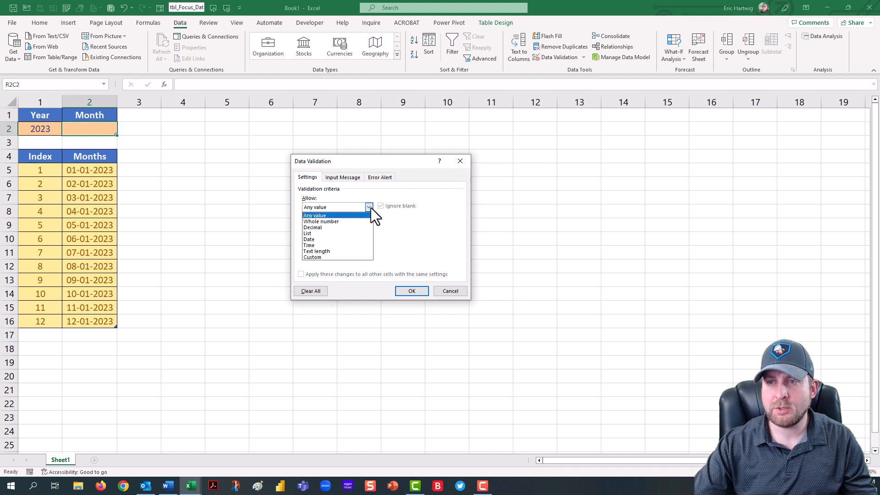
left_click(334, 233)
left_click(334, 244)
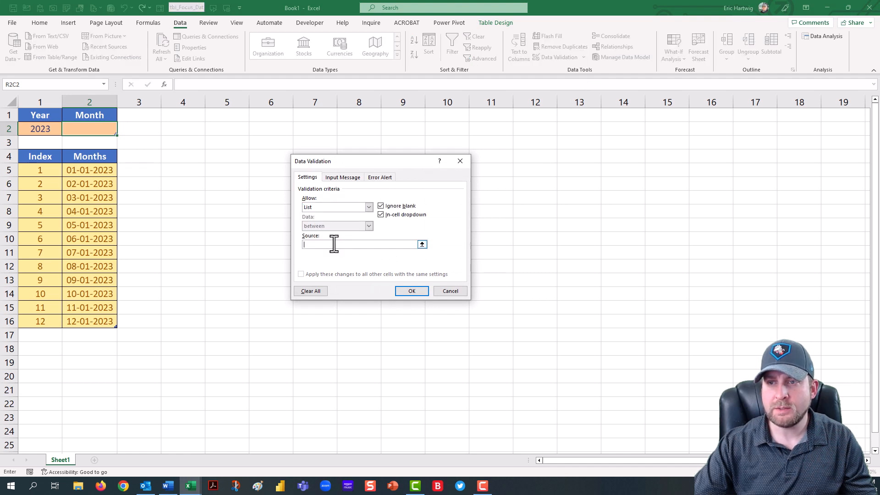
type("=")
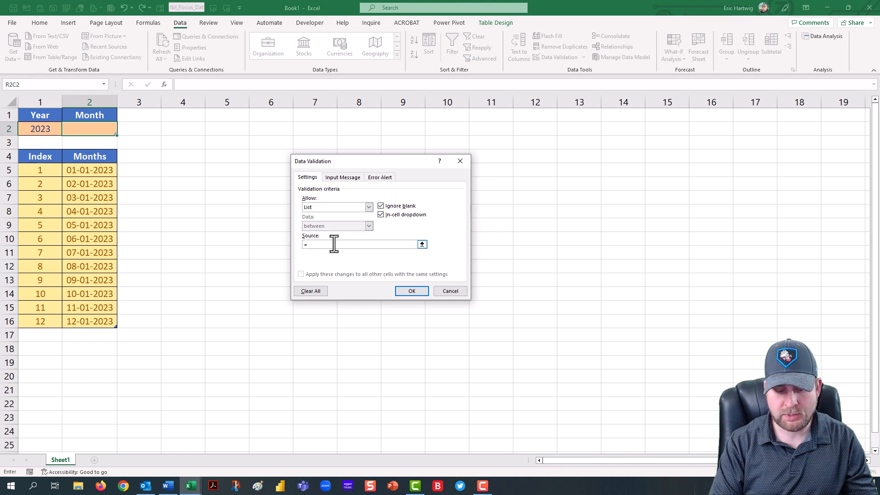
key("F3")
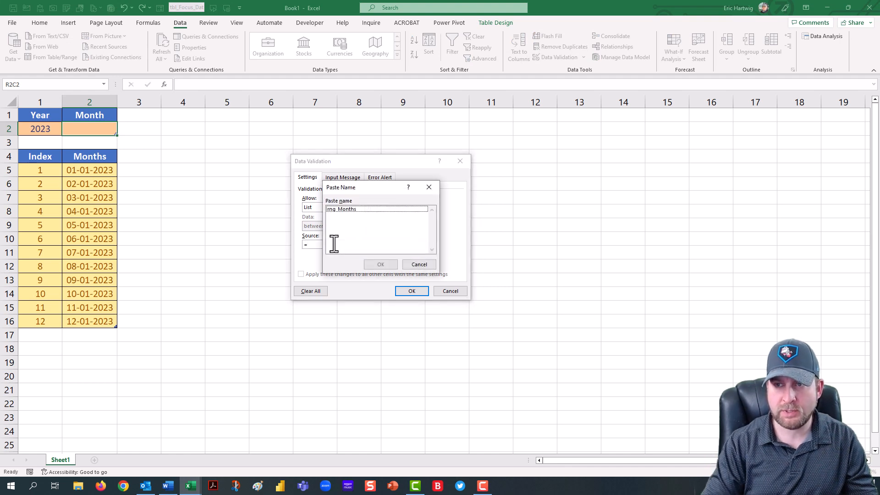
left_click(343, 210)
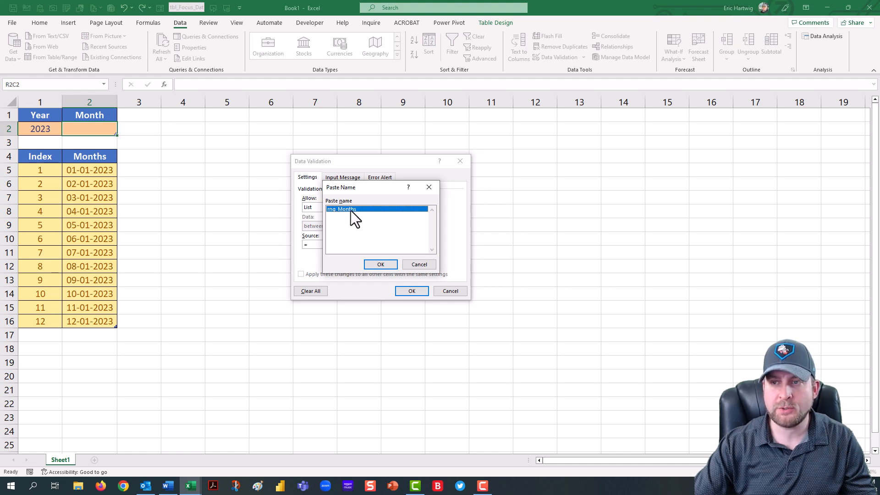
left_click(385, 265)
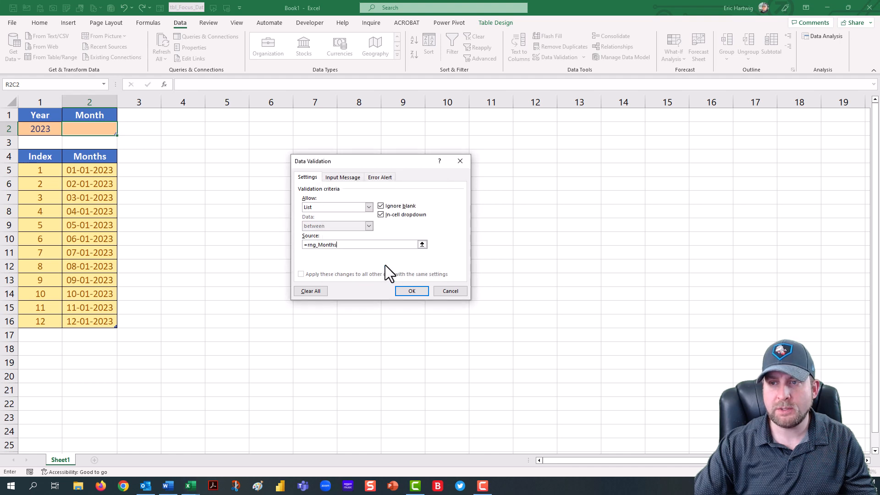
left_click(411, 291)
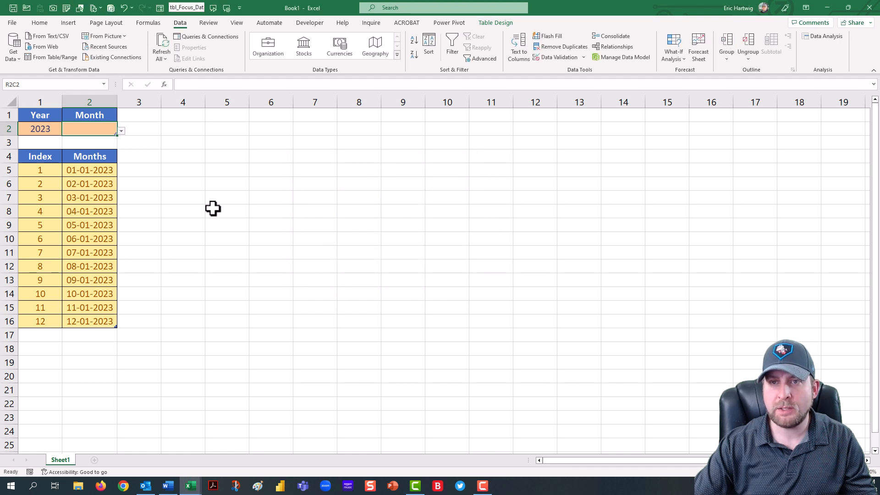
Step: Pick several months from the Month cell's dropdown, ending with 04-01-2023
left_click(121, 130)
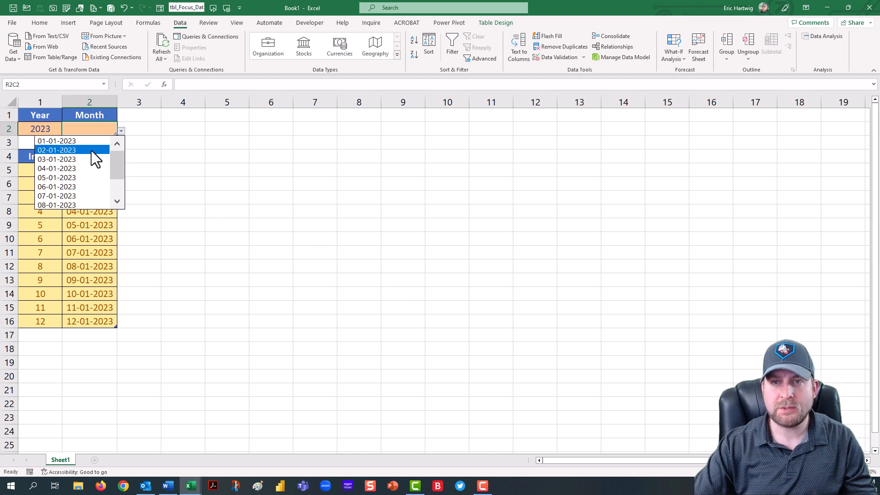
left_click(91, 151)
left_click(120, 131)
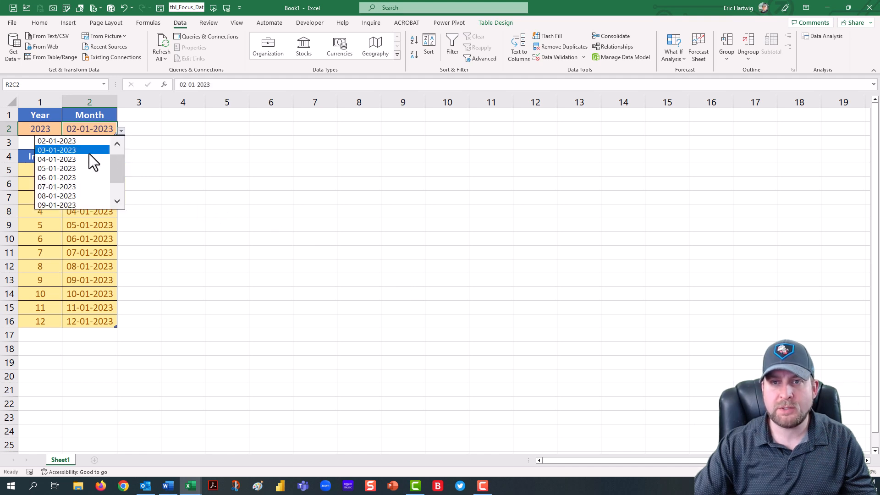
left_click(90, 139)
left_click(120, 131)
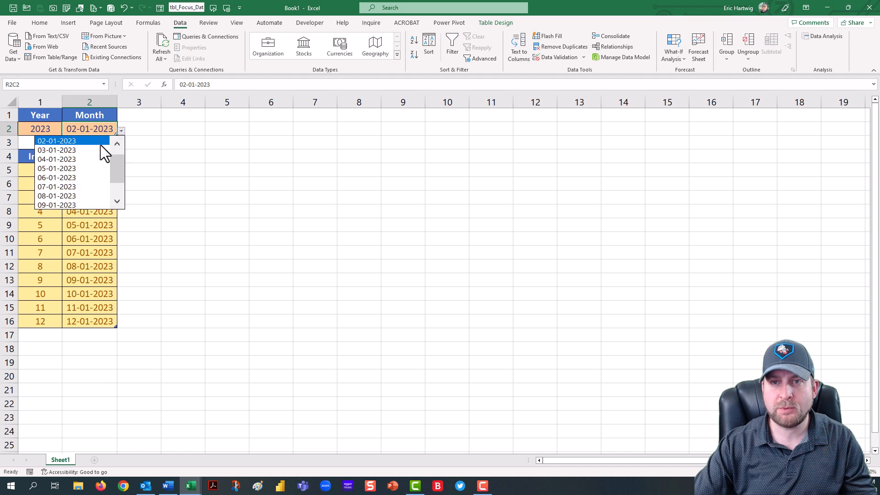
left_click(100, 156)
left_click(121, 132)
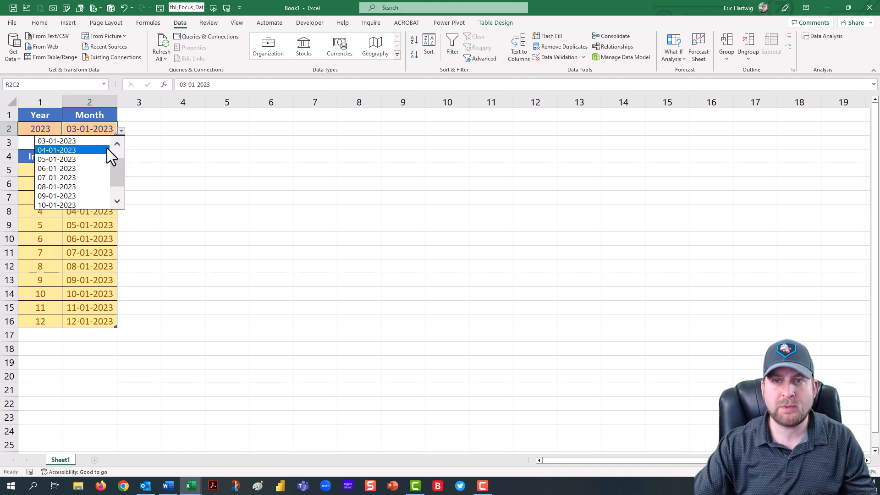
left_click(103, 145)
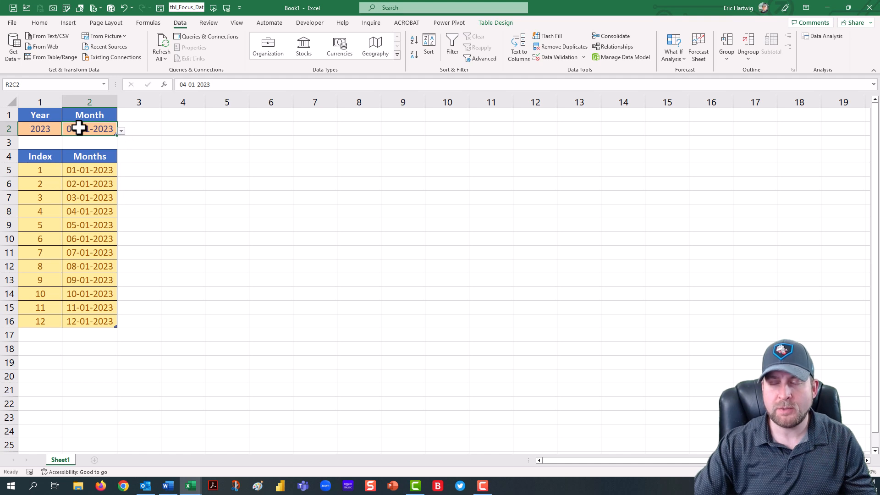
Step: Change the Year cell to 2024
left_click(51, 130)
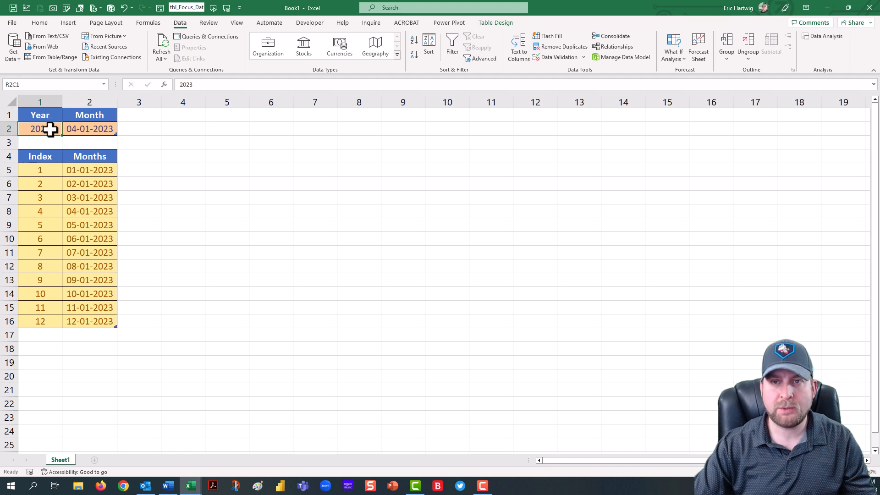
type("20")
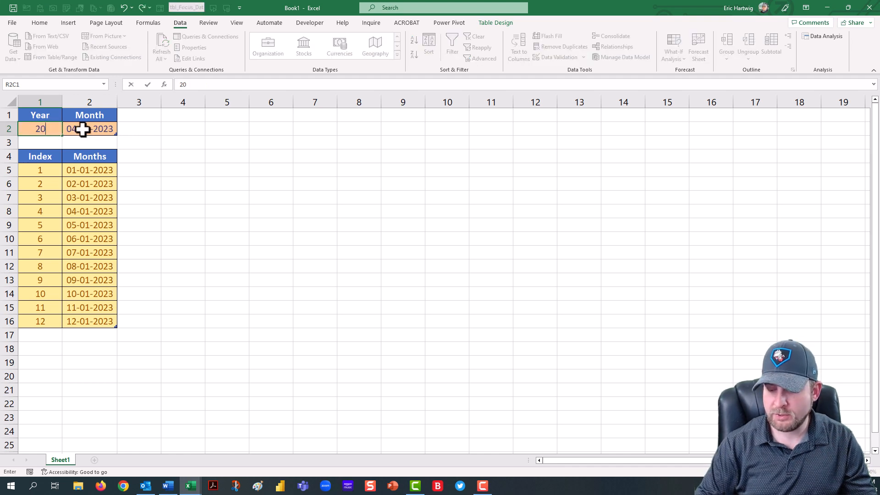
type("24")
key("Return")
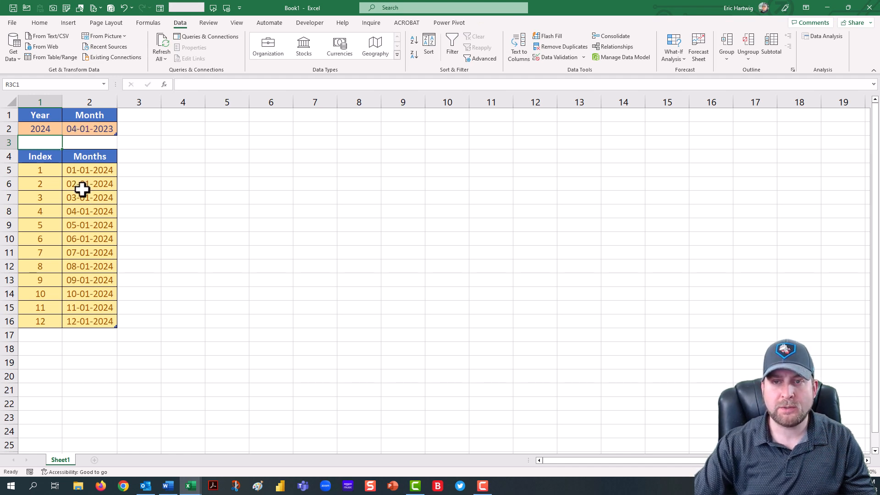
Step: Choose 02-01-2024 from the Month cell's dropdown list
left_click(110, 130)
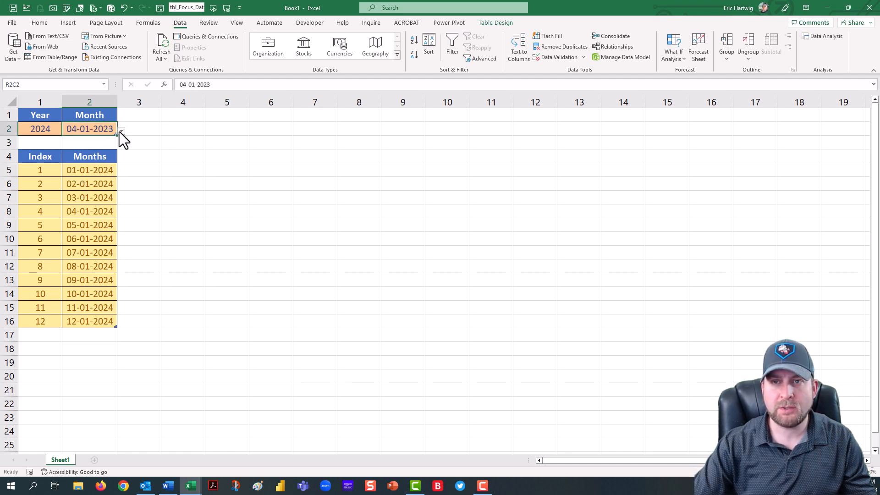
left_click(121, 132)
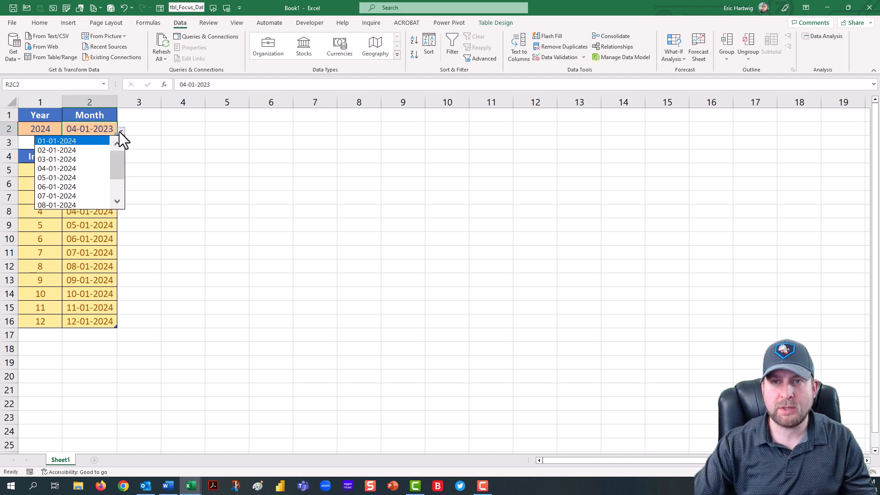
left_click(78, 150)
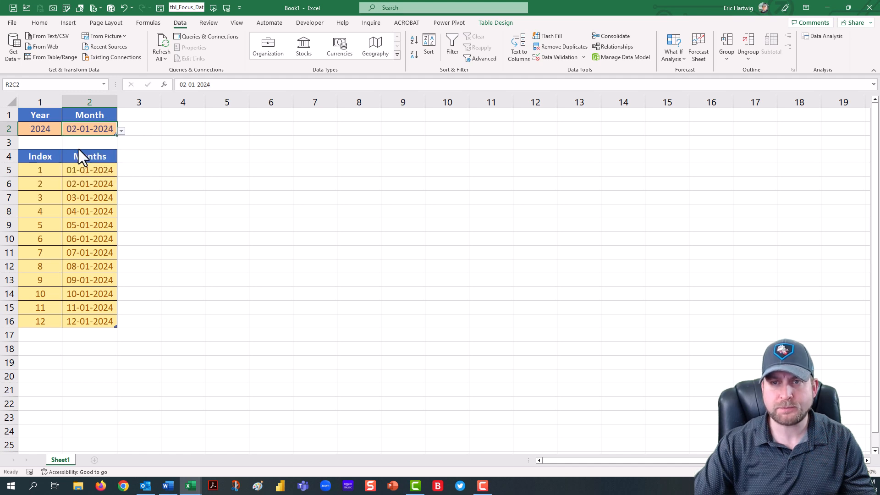
Step: Set the Year cell back to 2023
left_click(47, 132)
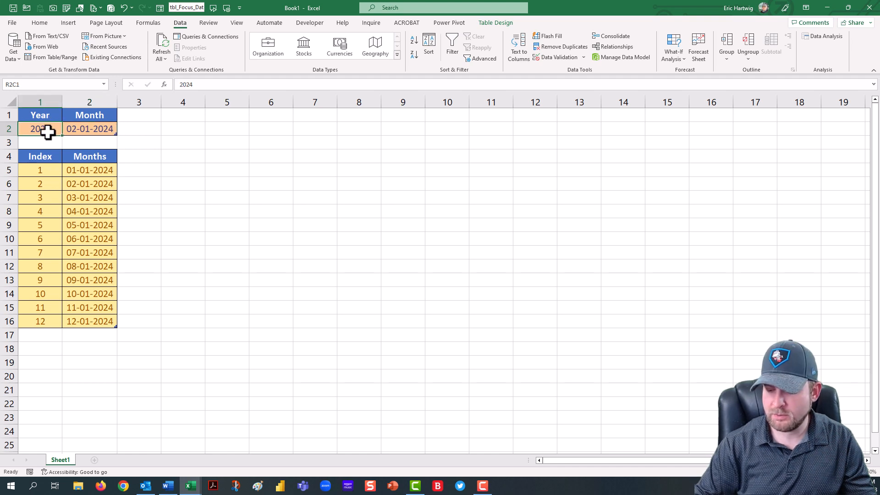
type("2023")
key("Return")
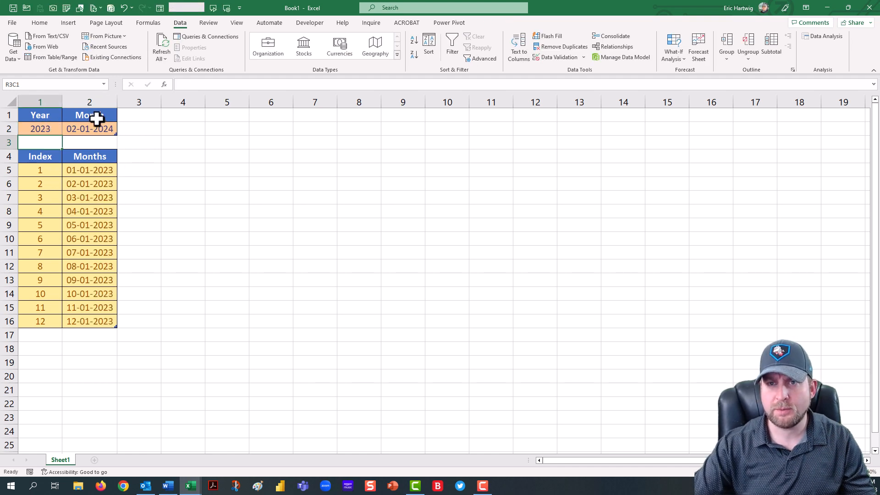
Step: Choose 02-01-2023 from the Month cell's dropdown list
left_click(73, 129)
left_click(121, 131)
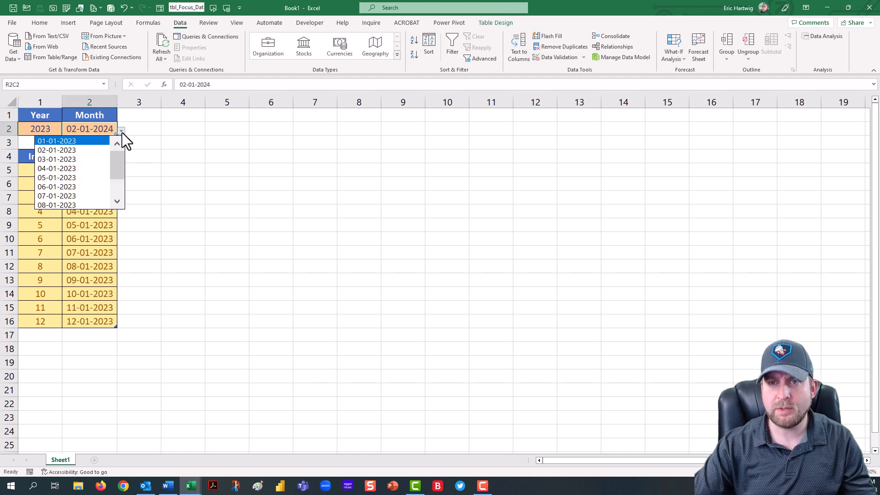
left_click(85, 150)
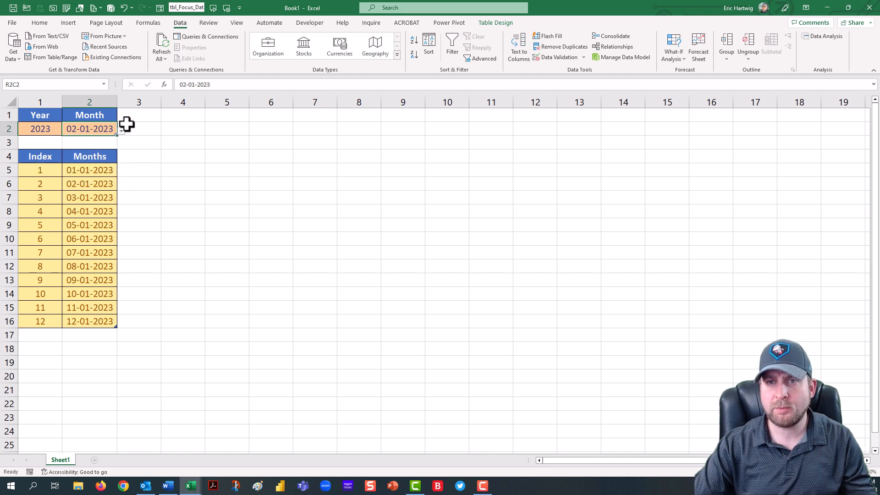
Step: Set the width of column 3 to 2
left_click(146, 97)
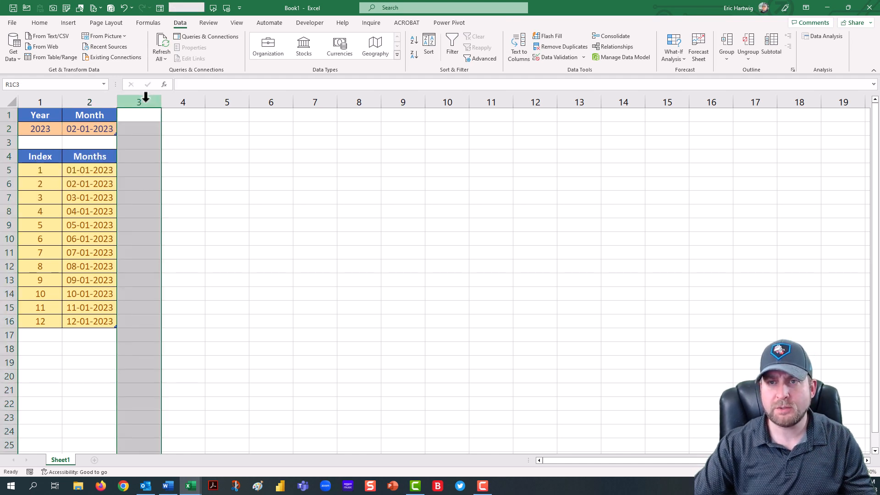
right_click(146, 97)
left_click(183, 246)
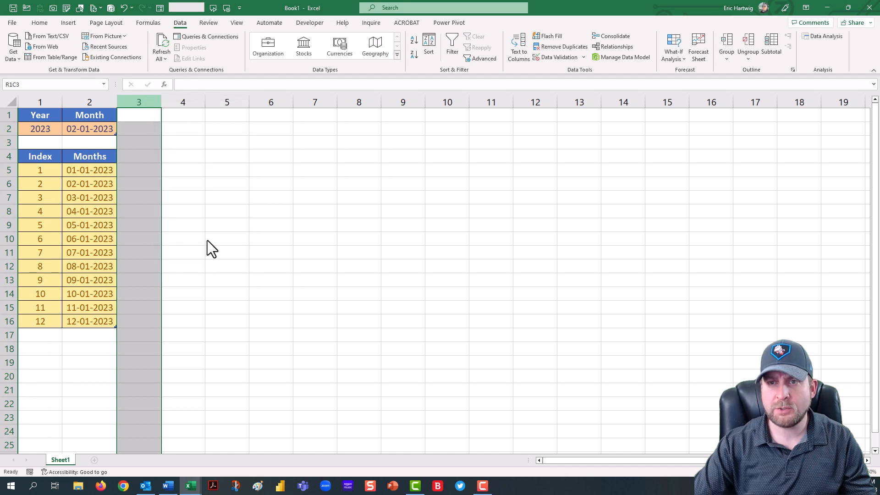
type("2")
key("Return")
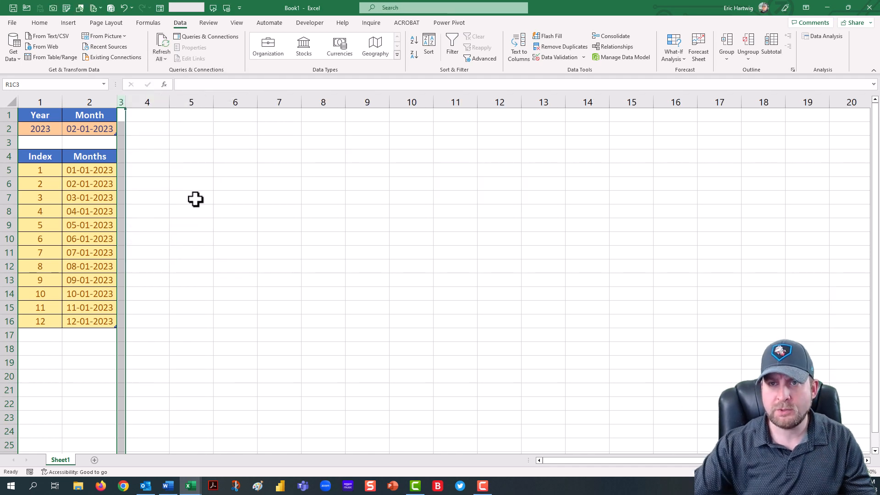
Step: Enter the label "Source Folder Path" in row 1 of column 4
left_click(139, 113)
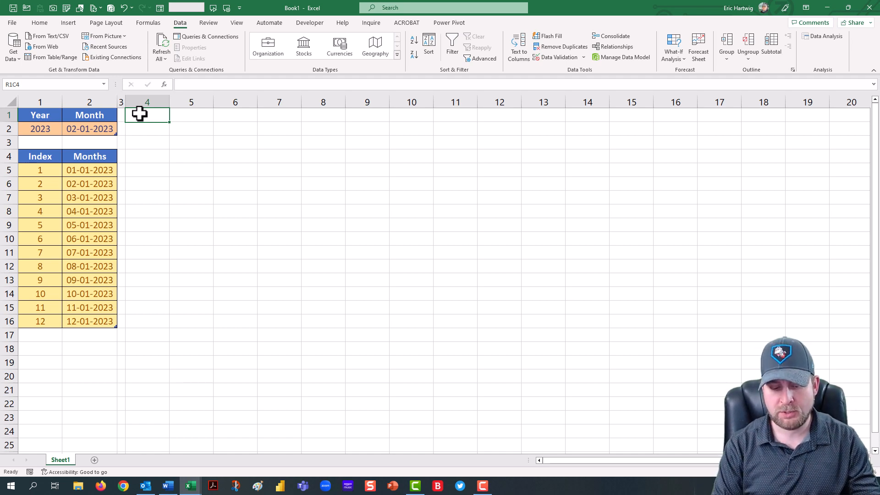
type("Source")
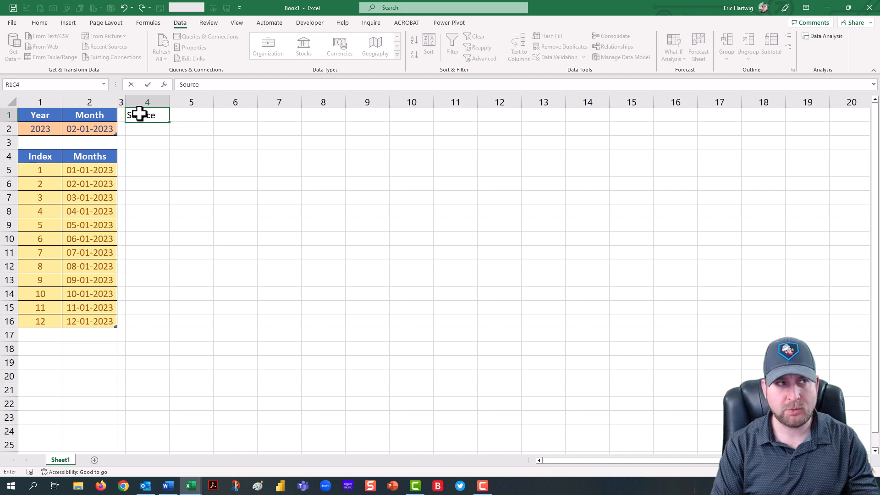
type(" Folder Path")
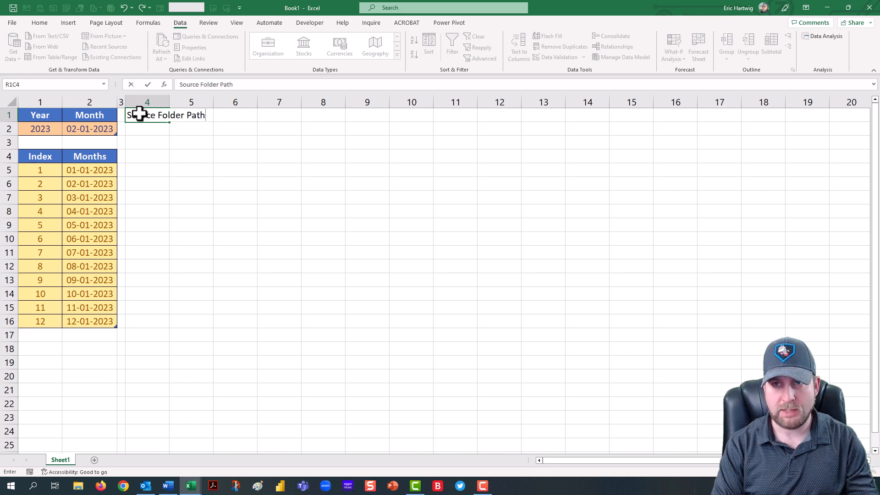
key("Return")
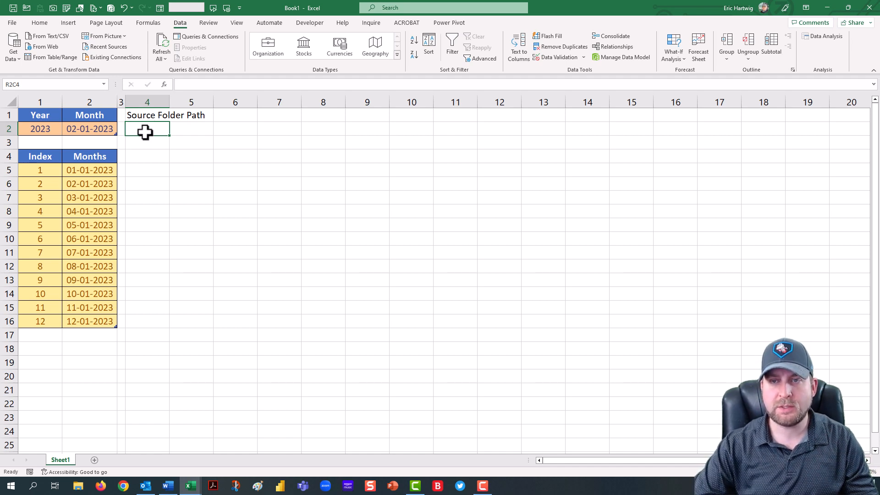
Step: Name the cell below the label rng_Source_Folder_Path
left_click(63, 82)
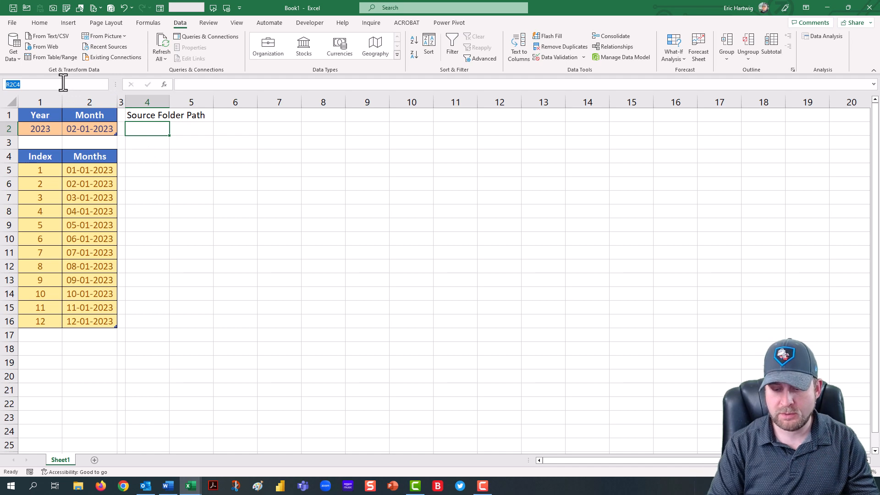
type("=")
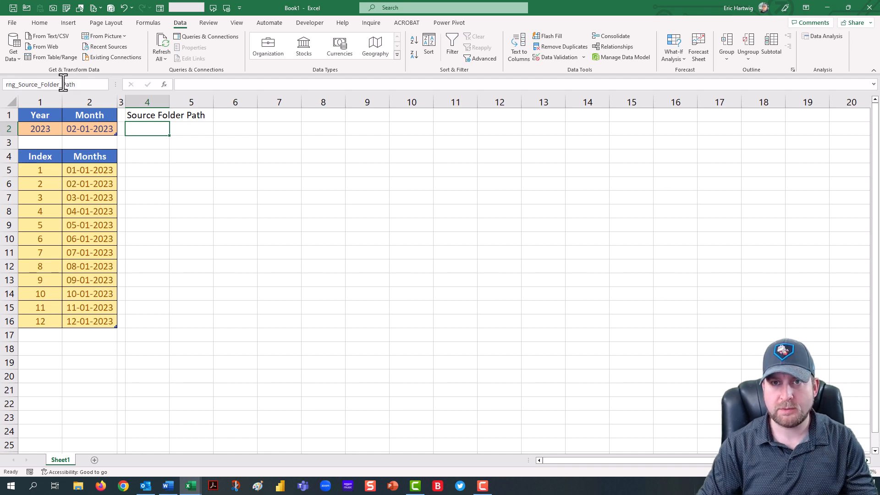
key("Return")
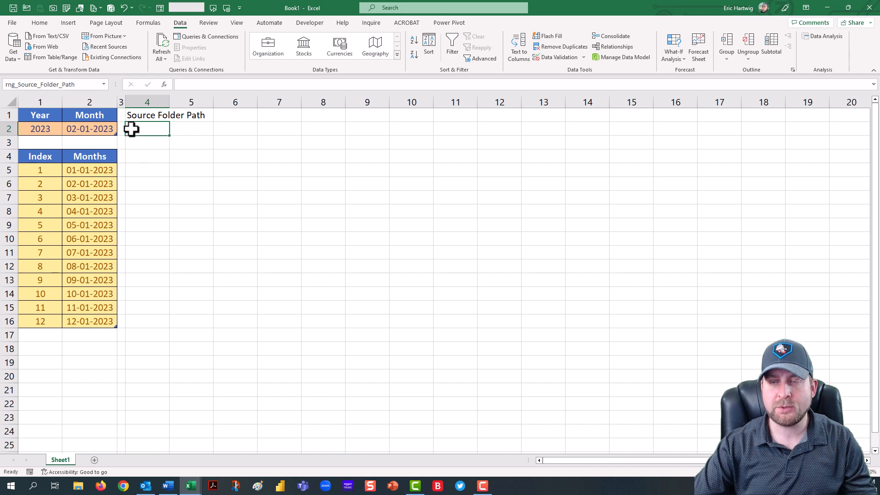
Step: Open the Report Framework folder inside Information Storage in File Explorer and copy its folder path
left_click(78, 487)
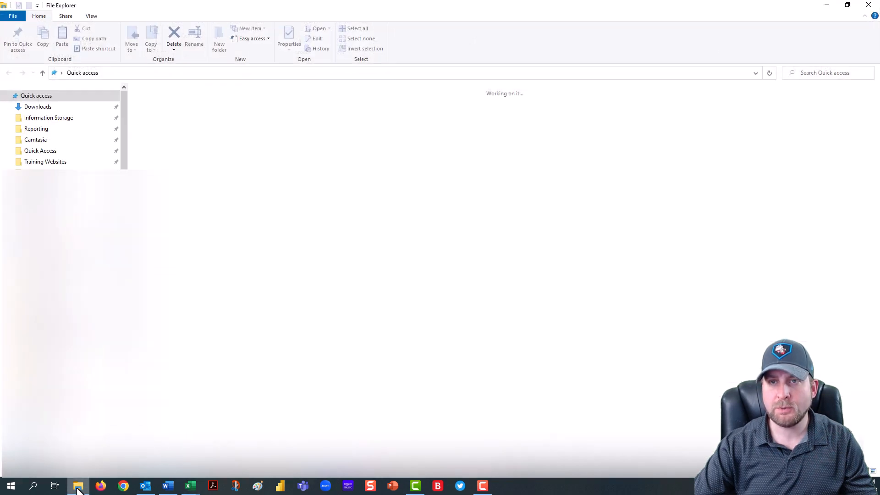
left_click(54, 118)
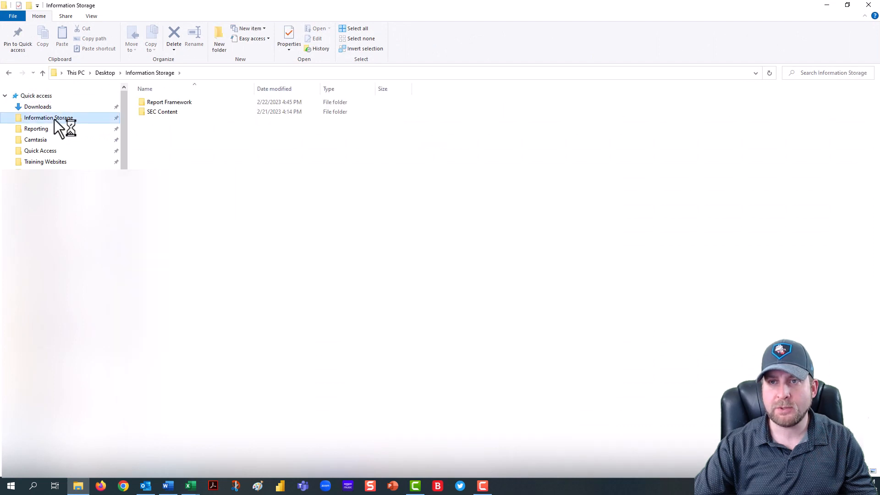
left_click(167, 102)
double_click(166, 102)
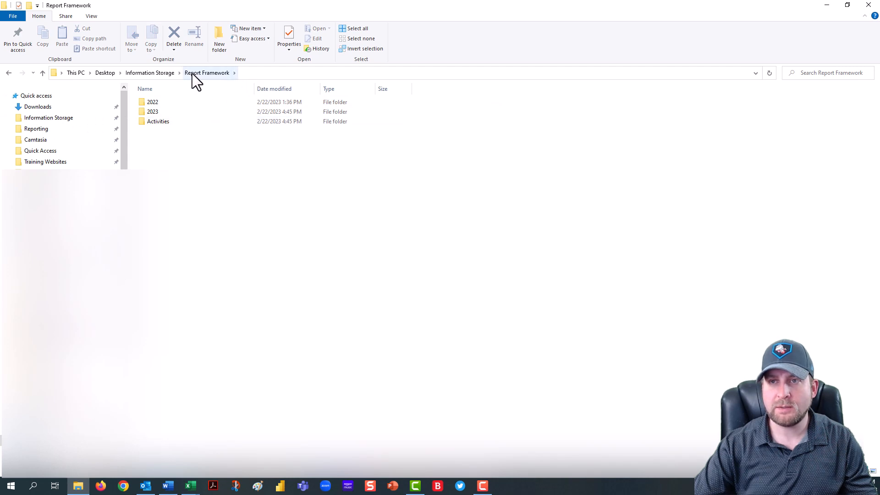
left_click(259, 74)
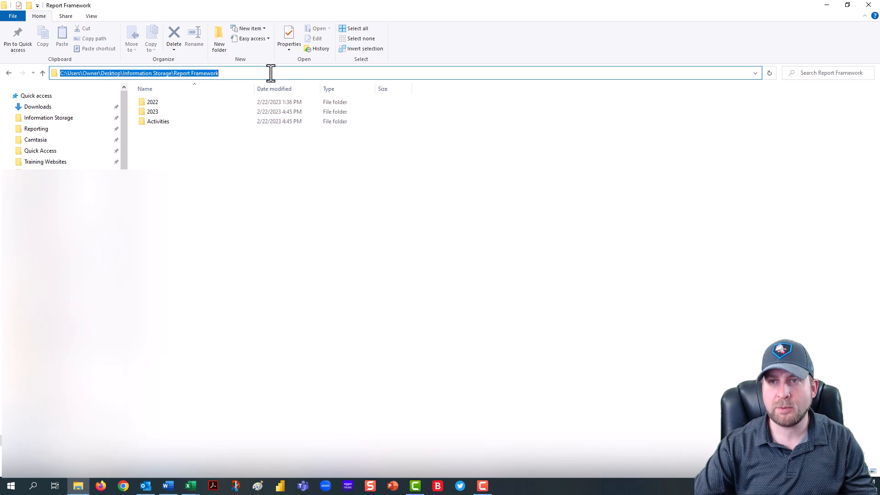
right_click(216, 74)
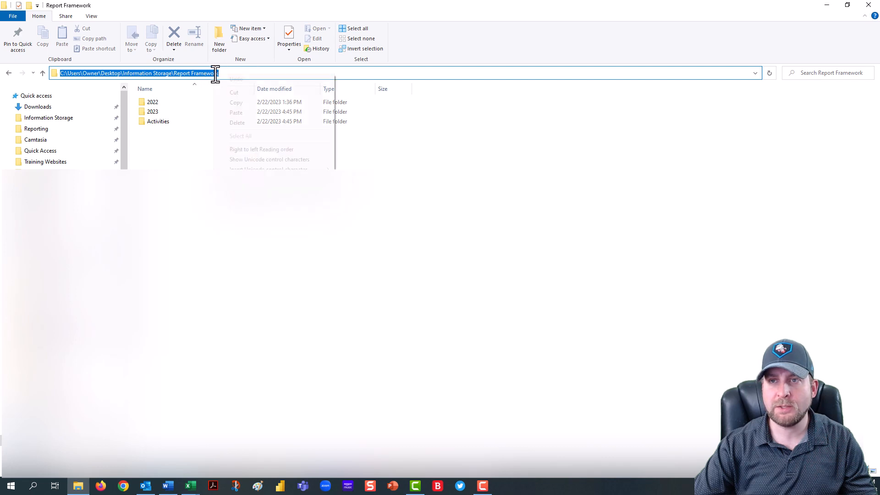
left_click(235, 102)
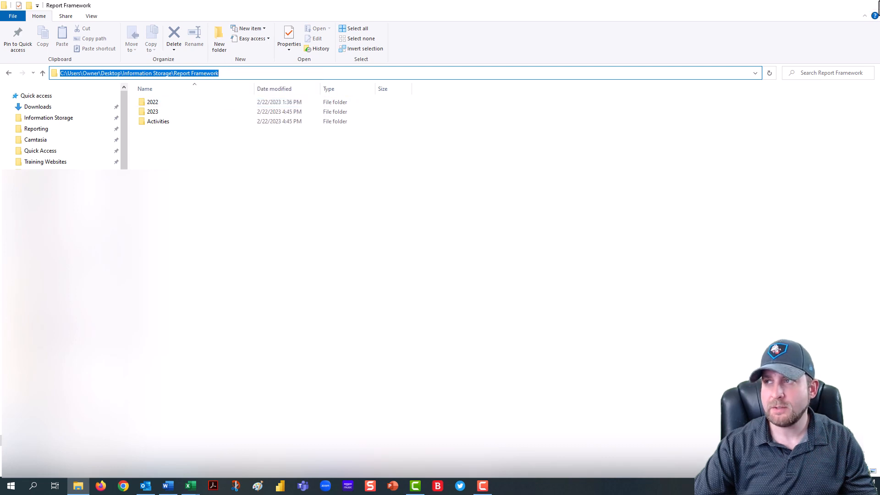
Step: Paste the copied folder path into the rng_Source_Folder_Path cell
key("alt+Tab")
left_click(186, 85)
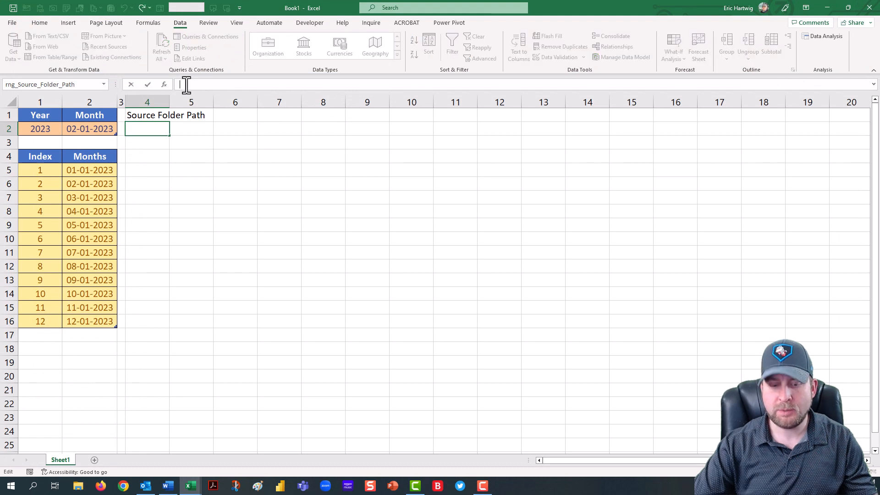
key("ctrl+v")
key("Return")
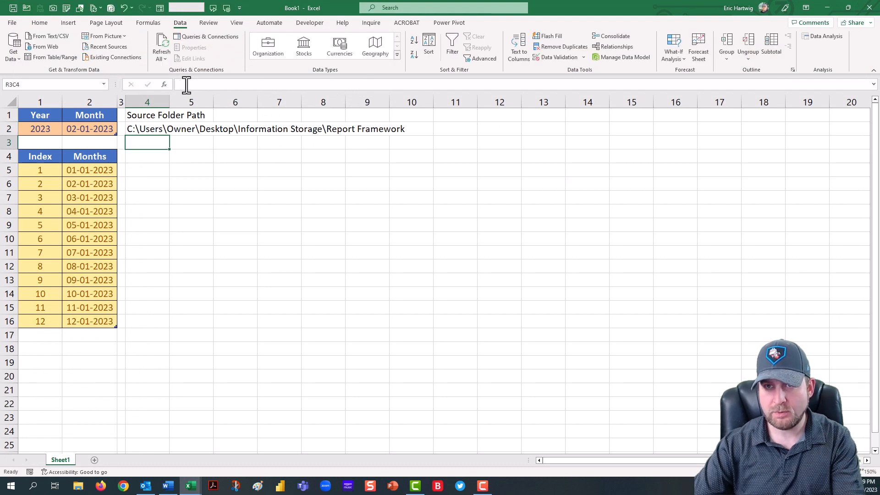
Step: Enter the headers Index and Folder Names in row 4 of columns 4 and 5
left_click(143, 130)
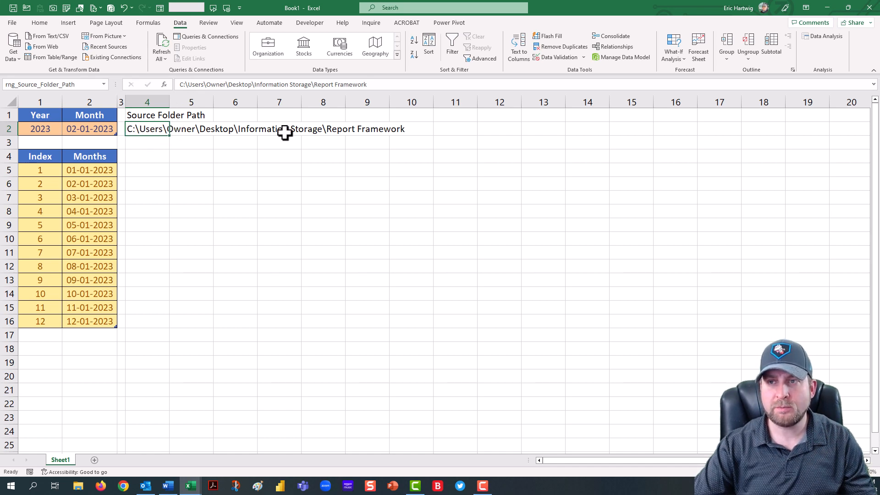
left_click(150, 158)
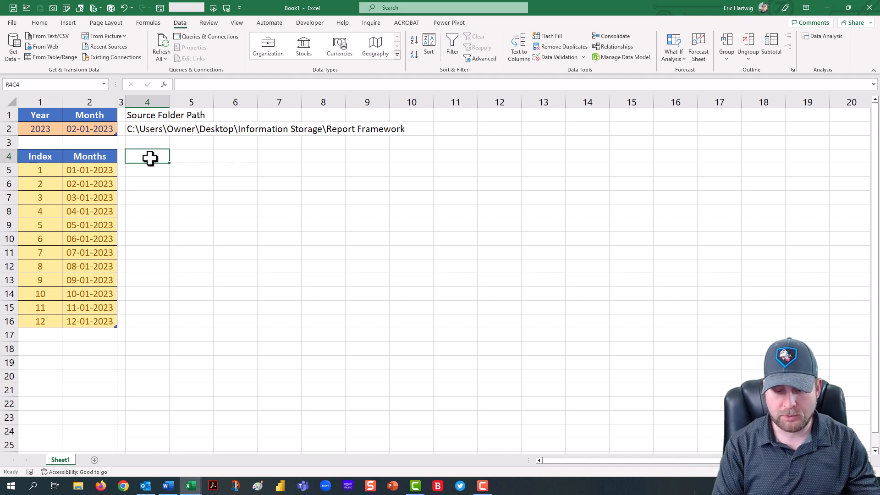
type("Index")
key("Tab")
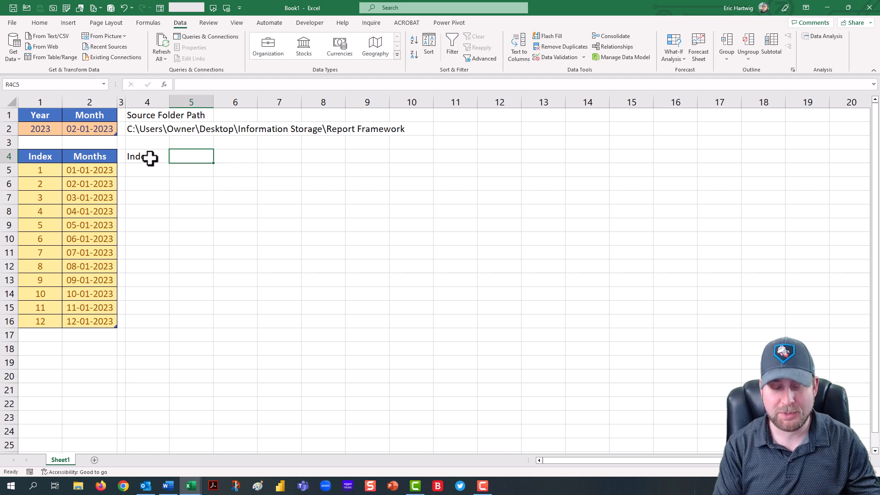
type("Folder ")
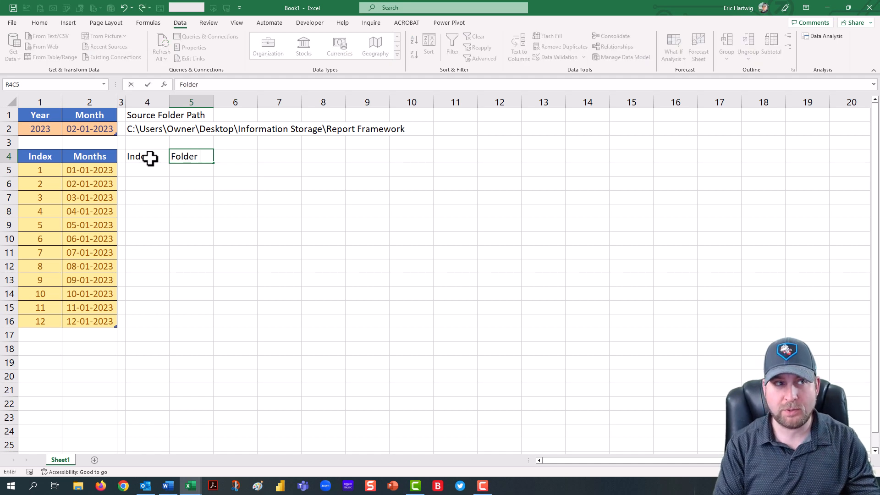
type("Names")
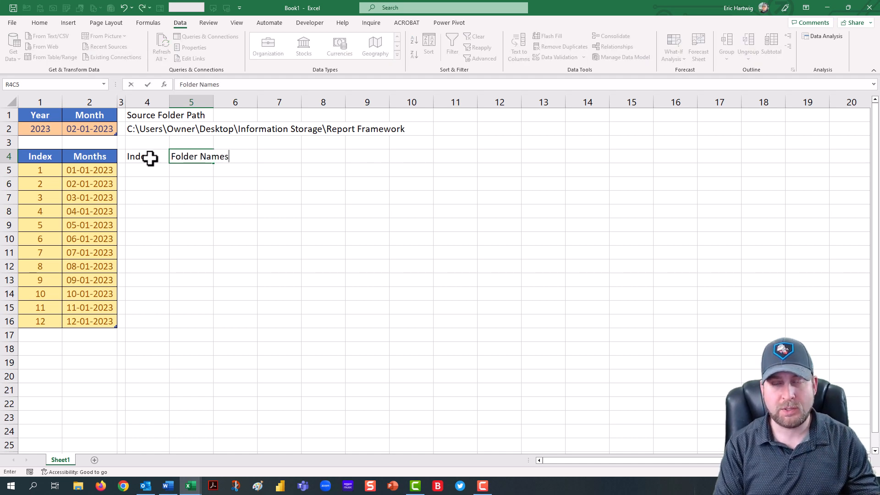
key("Tab")
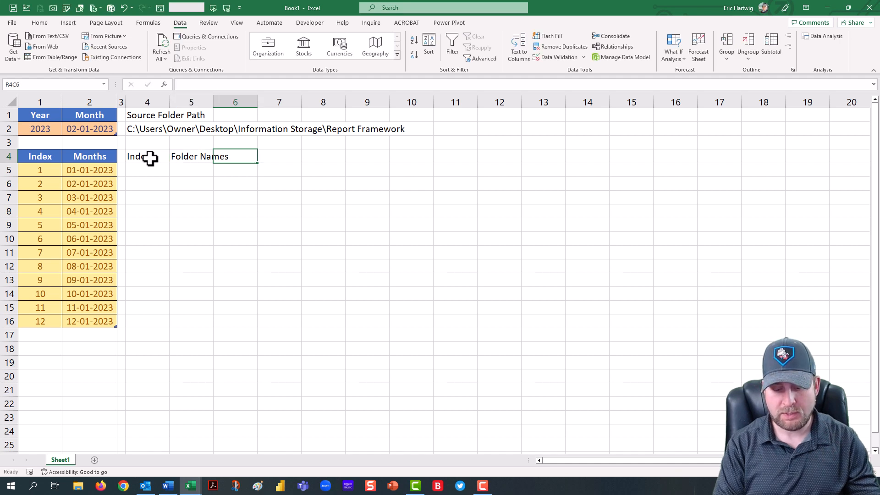
Step: Add the headers Hyperlink Choice and Hyperlink in columns 6 and 7 of row 4
type("Hyperlink Choice")
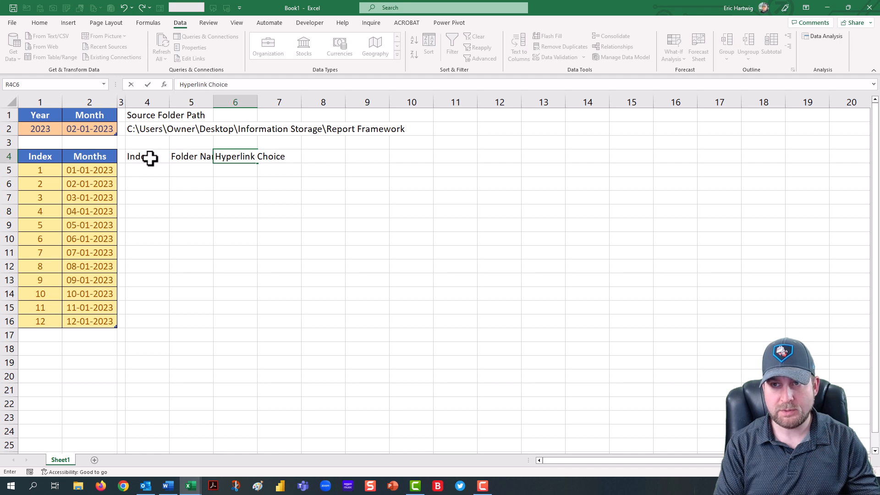
key("Tab")
type("Hype")
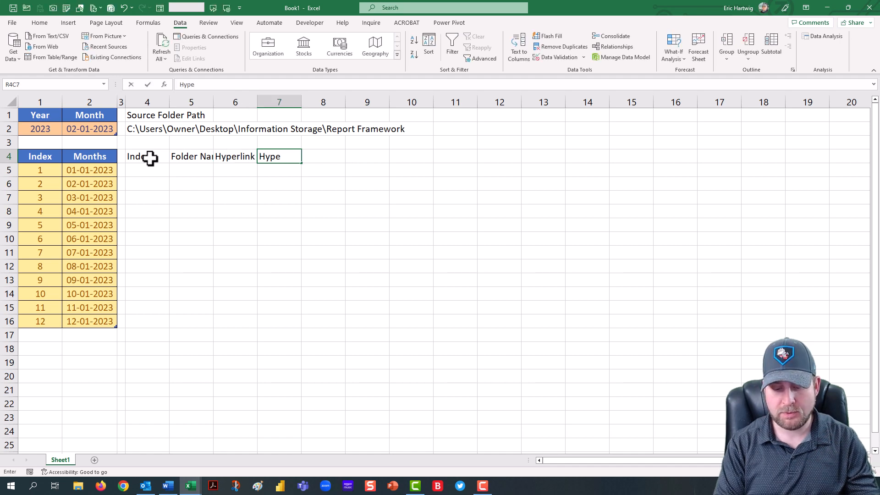
type("rlink")
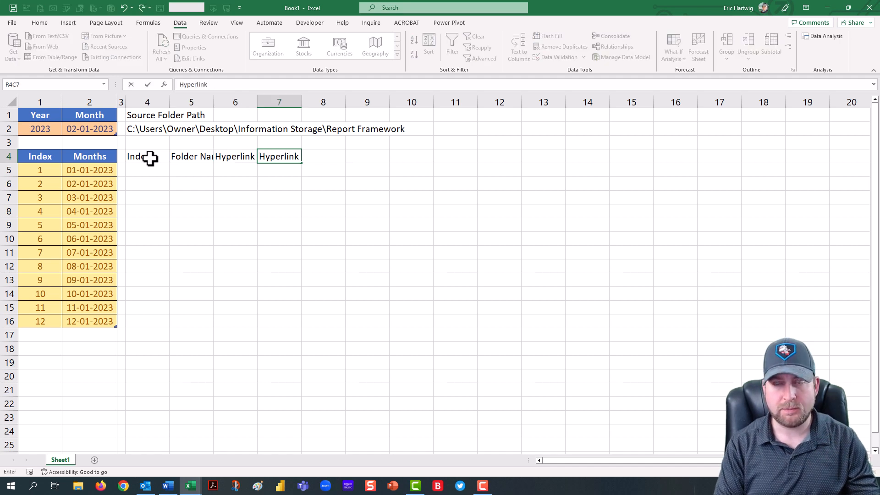
key("Return")
Step: Set the width of columns 4 through 7 to 15
left_click(150, 157)
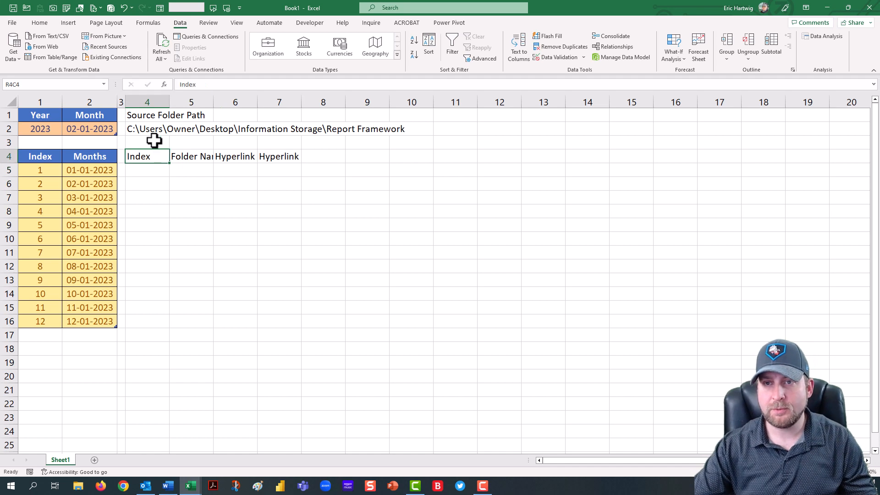
left_click(156, 101)
left_click(268, 97, "shift")
right_click(268, 98)
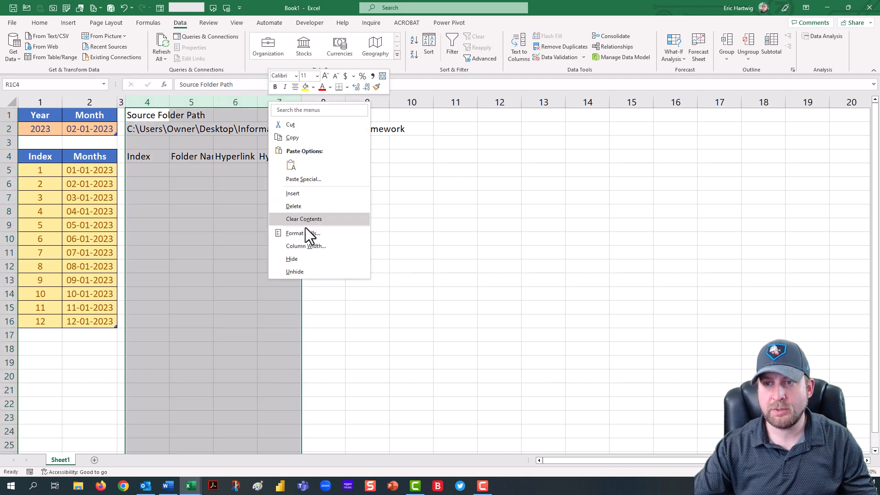
left_click(305, 246)
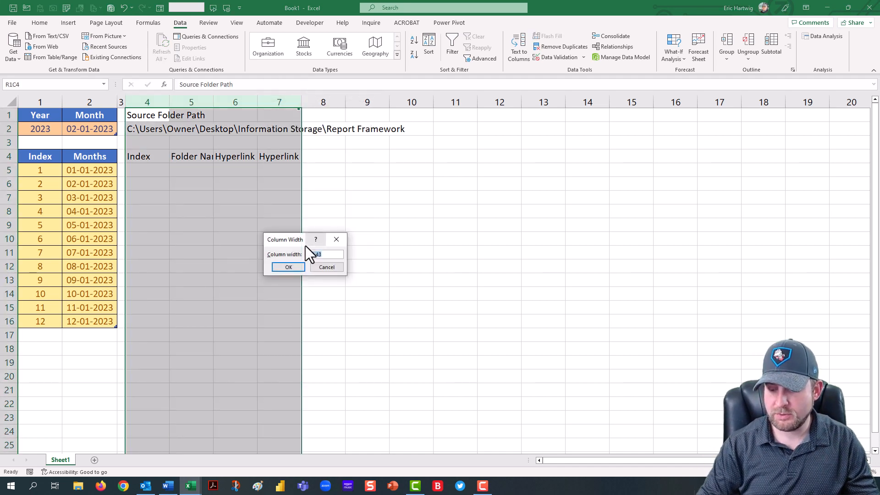
type("15")
key("Return")
left_click(306, 215)
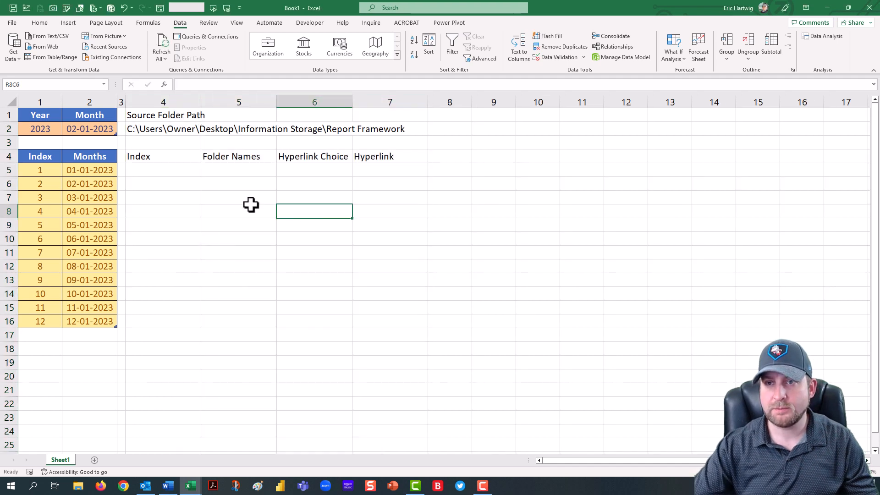
Step: Enter the index value 1 in the first cell under the Index header
left_click(185, 171)
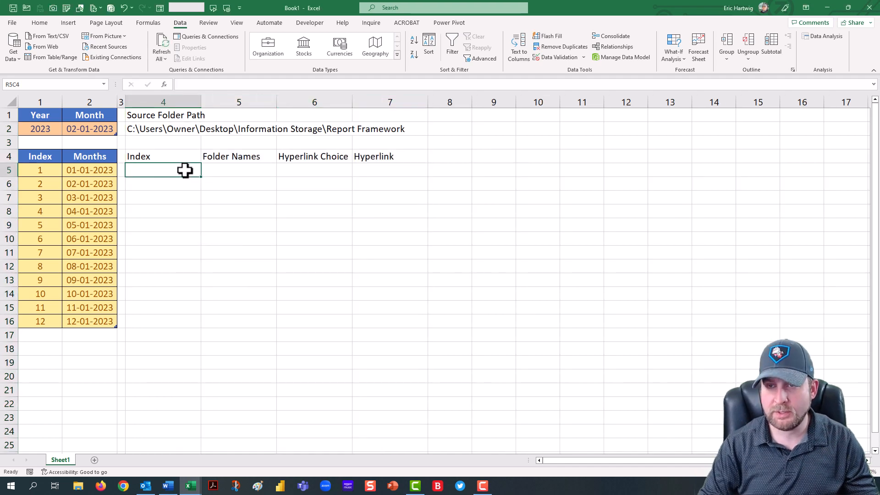
type("1")
key("Tab")
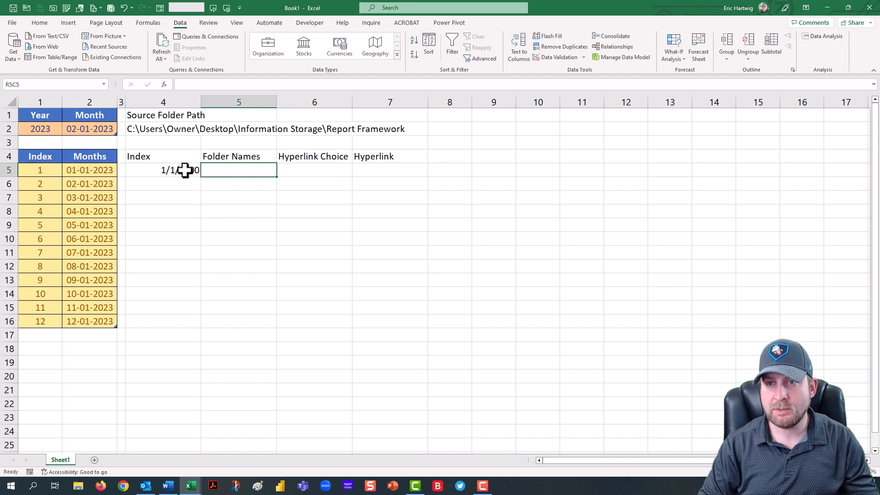
Step: Format rows 5 to 10 of columns 4 to 7 with the General number format and center alignment
left_click_drag(180, 171, 401, 239)
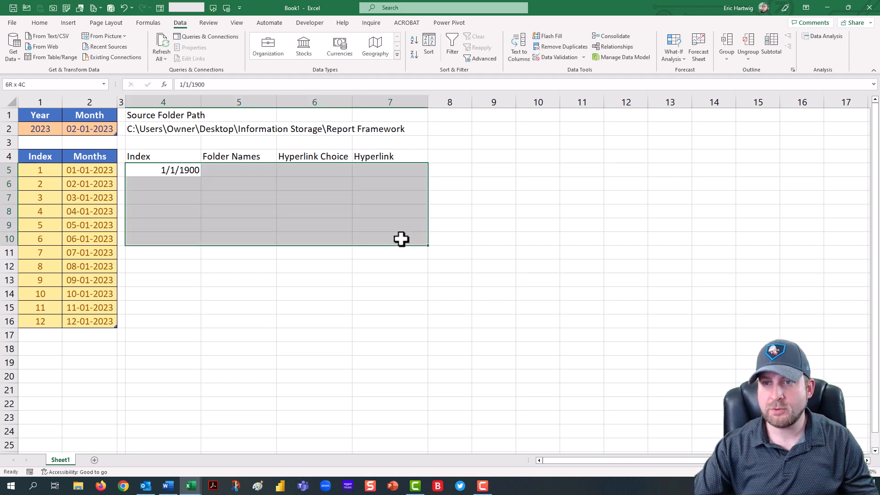
left_click(39, 23)
left_click(374, 39)
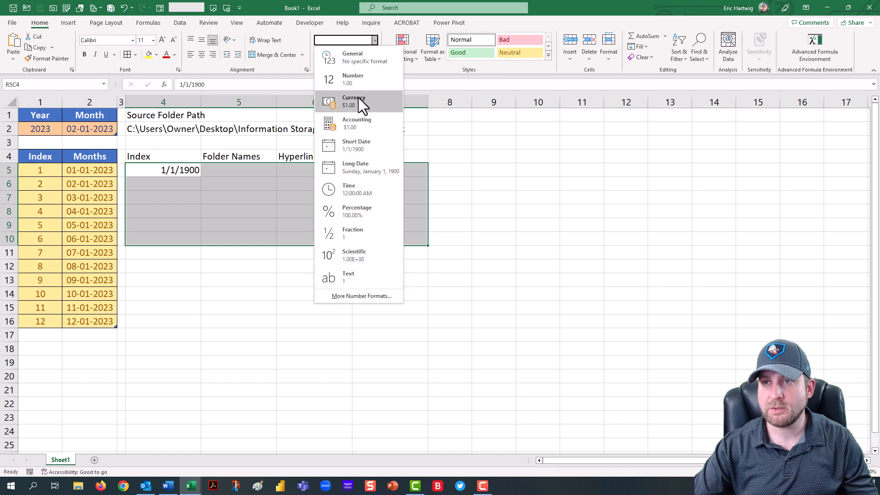
left_click(357, 59)
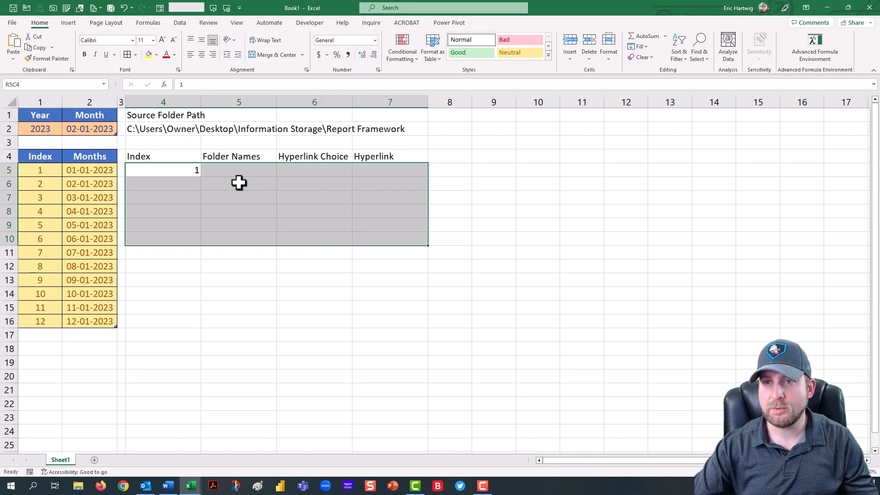
left_click(201, 54)
Step: Enter Activities as the first folder name under the Folder Names header
left_click(244, 172)
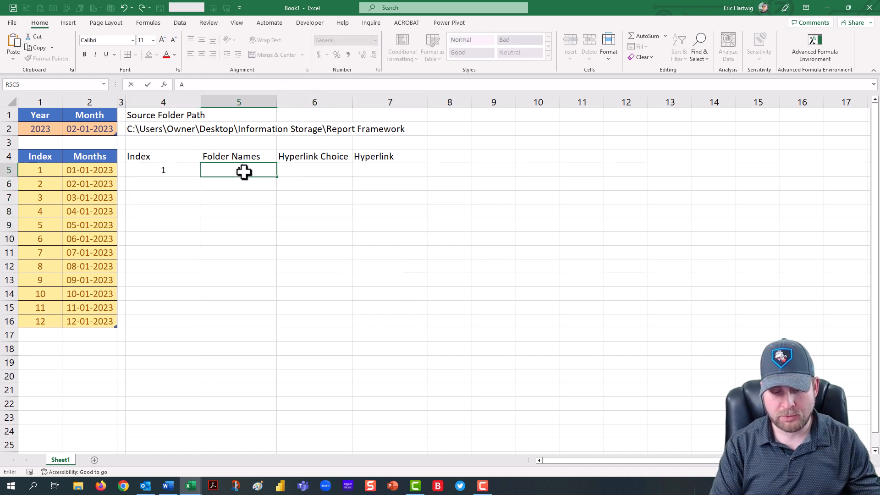
type("Activites")
key("BackSpace")
key("BackSpace")
key("BackSpace")
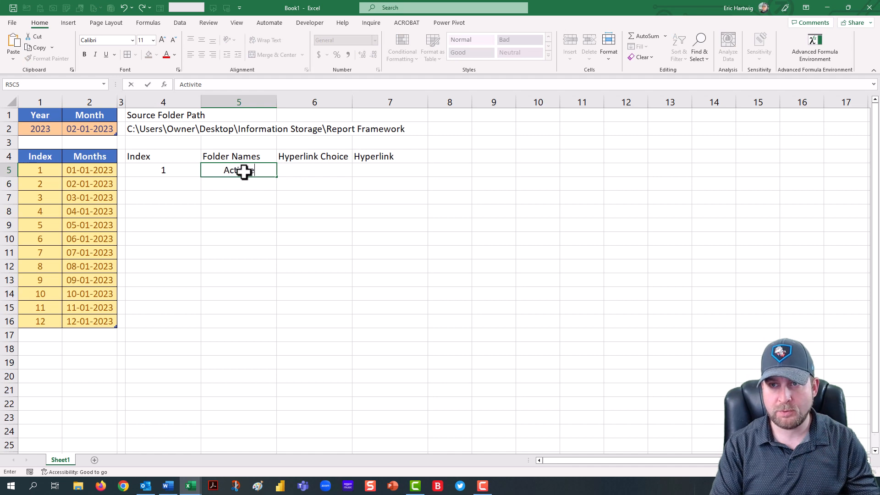
type("ties")
key("Tab")
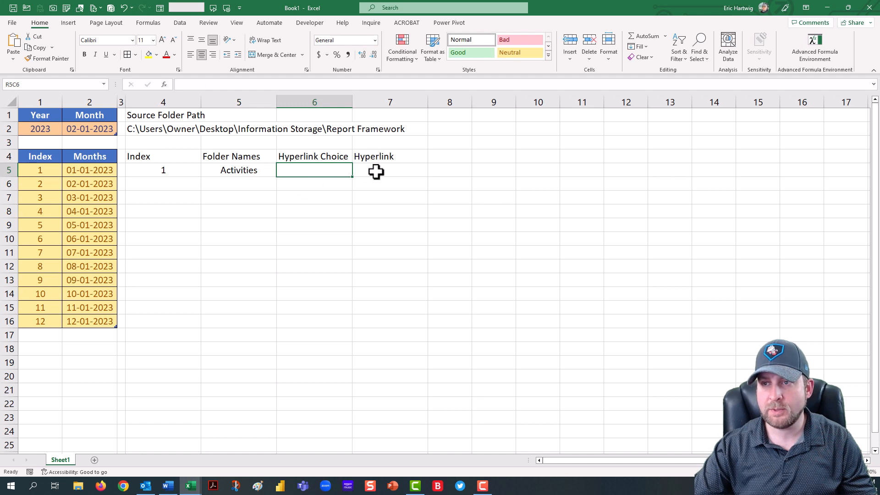
Step: Set the width of column 8 to 1
left_click(401, 172)
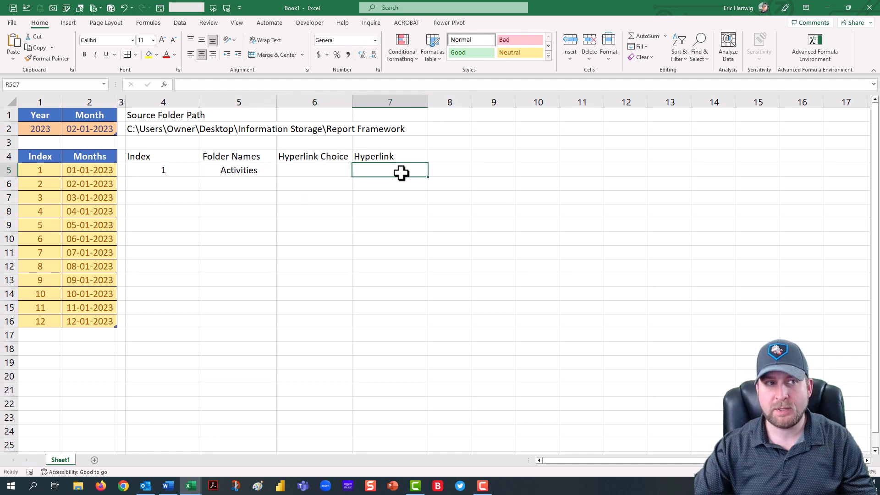
left_click(451, 98)
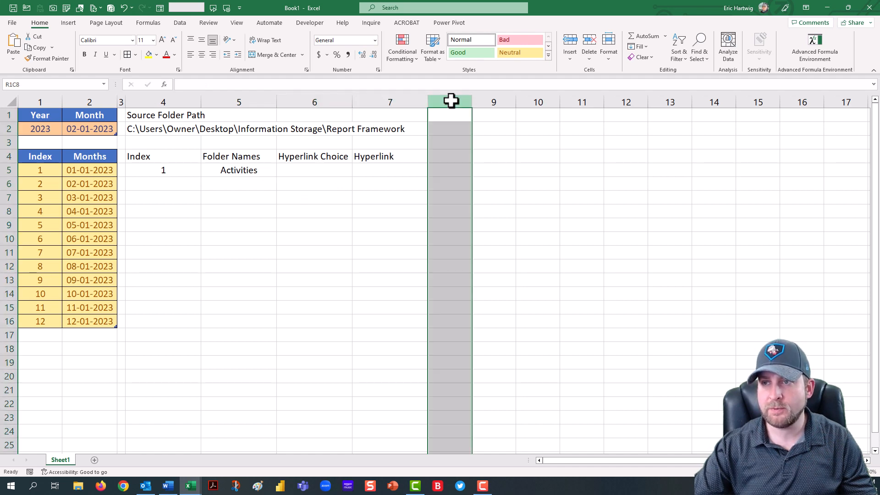
right_click(451, 97)
left_click(484, 248)
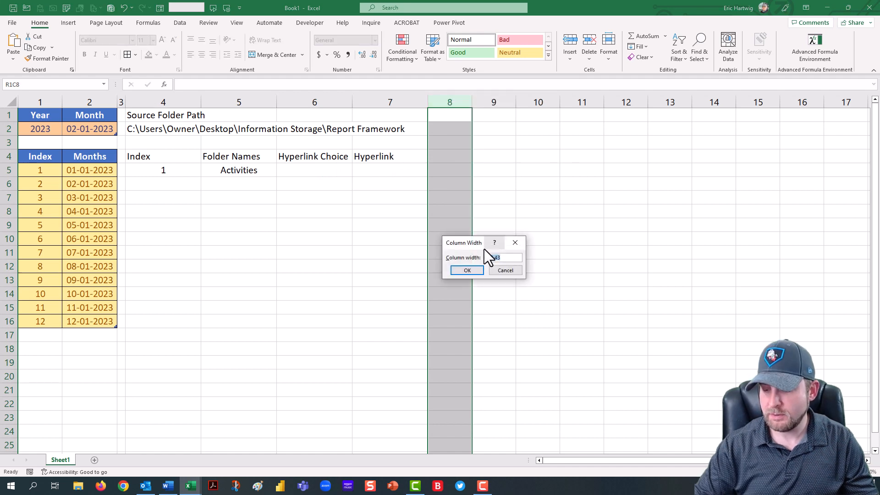
type("1")
key("Return")
Step: Add the title Hyperlink Options in row 3 of column 9
left_click(458, 157)
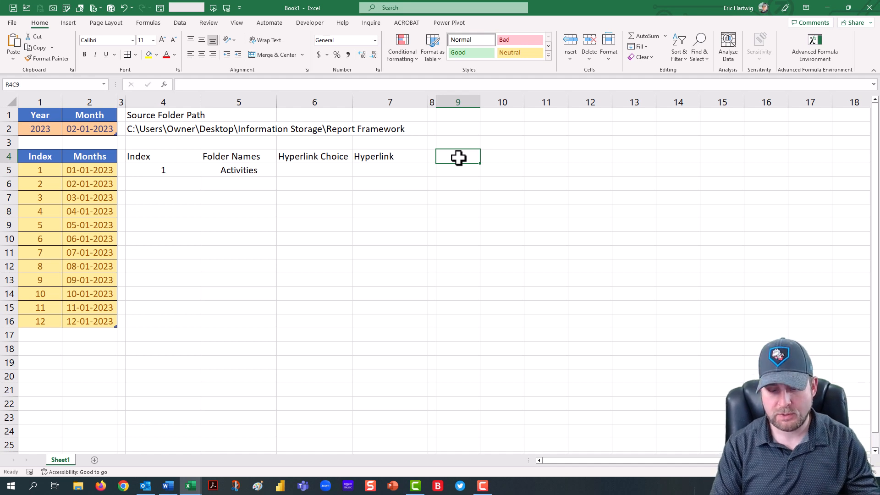
key("Up")
type("Hyp")
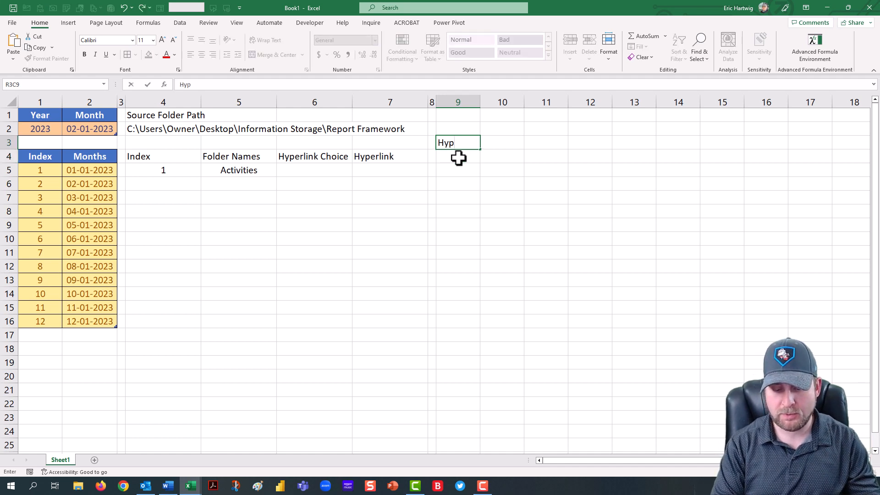
type("erlink Opti")
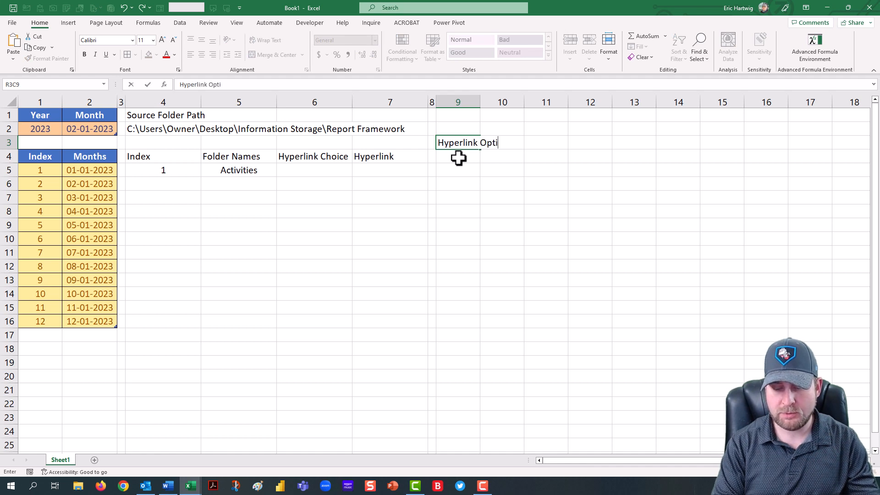
type("ons")
key("Return")
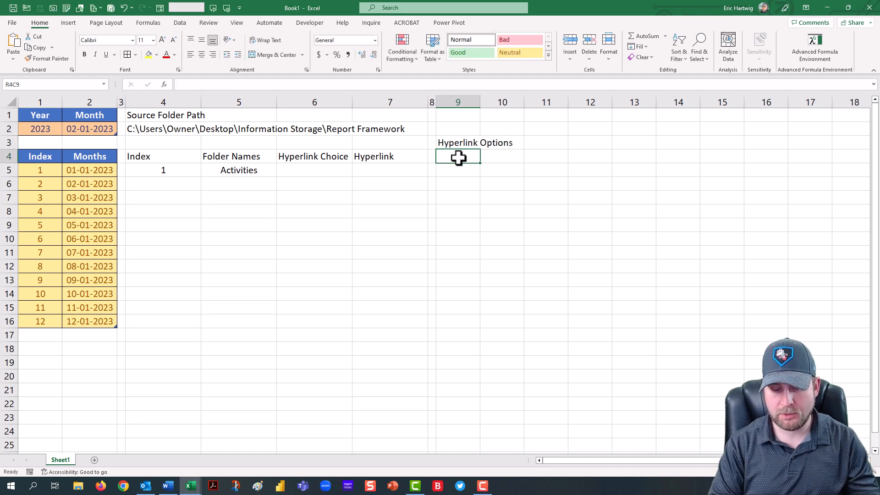
Step: Enter an Index header in column 9 of row 4 with the values 1, 2 and 3 below it
type("Index")
key("Return")
type("1")
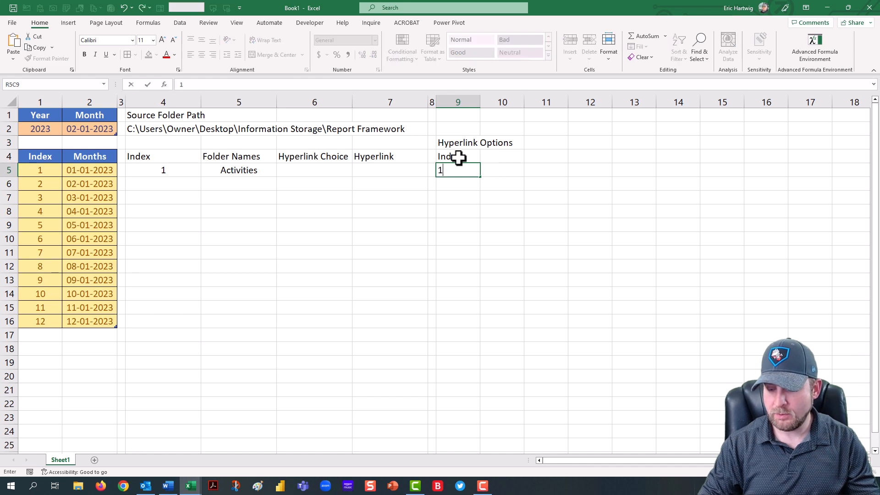
key("Return")
type("2")
key("Return")
type("3")
key("Return")
key("Up")
key("Up")
key("Up")
key("Up")
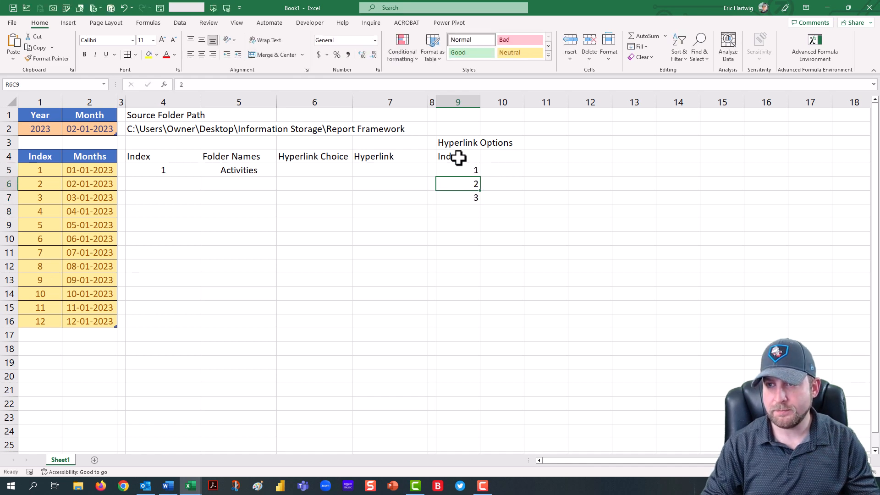
Step: Enter a Text header in column 10 with Folder, Year and Month below it
key("Right")
type("Te")
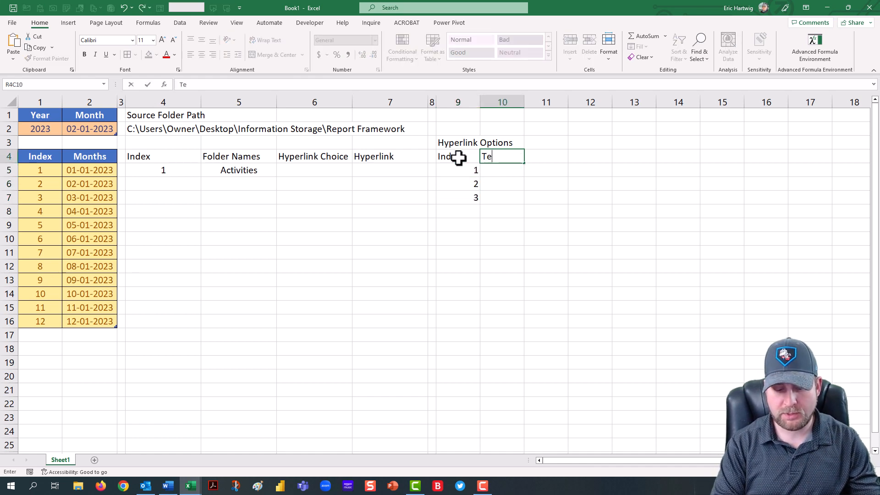
key("Return")
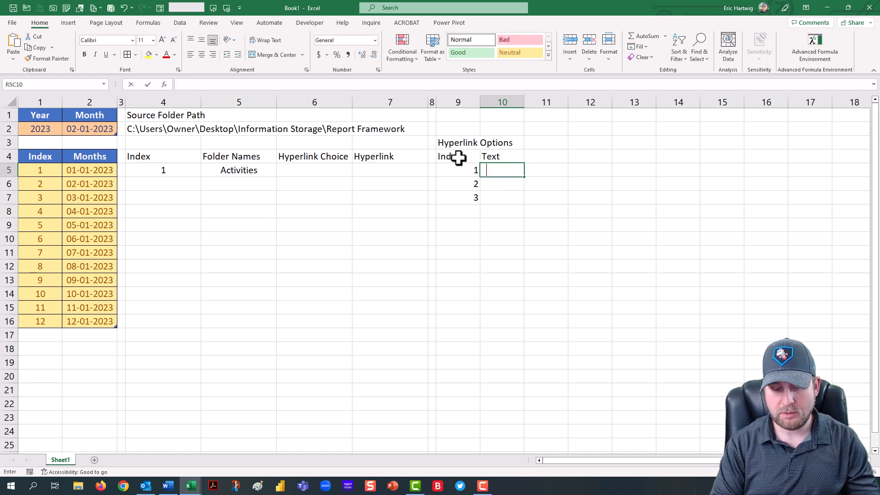
type("Folder")
key("Return")
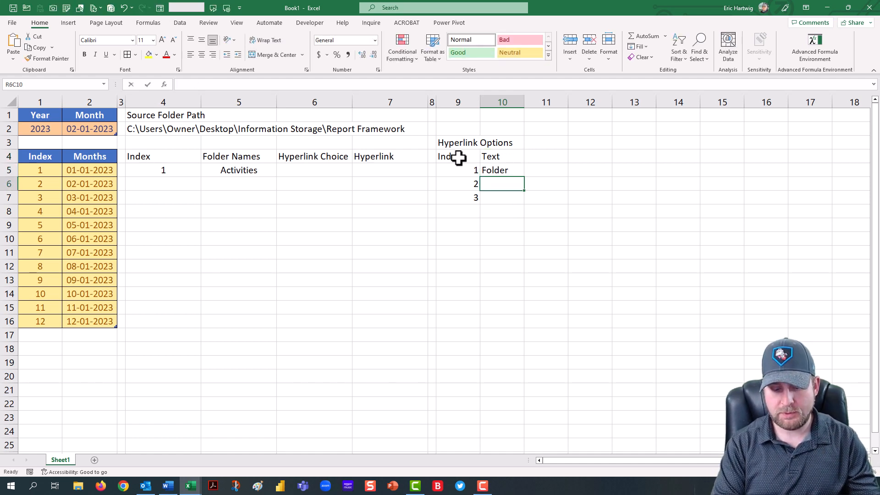
type("Year")
key("Return")
type("Month")
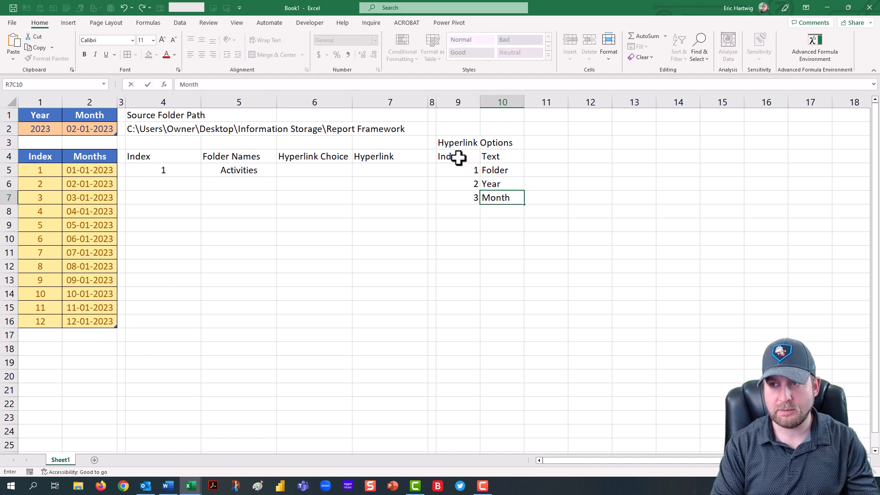
key("Return")
key("Up")
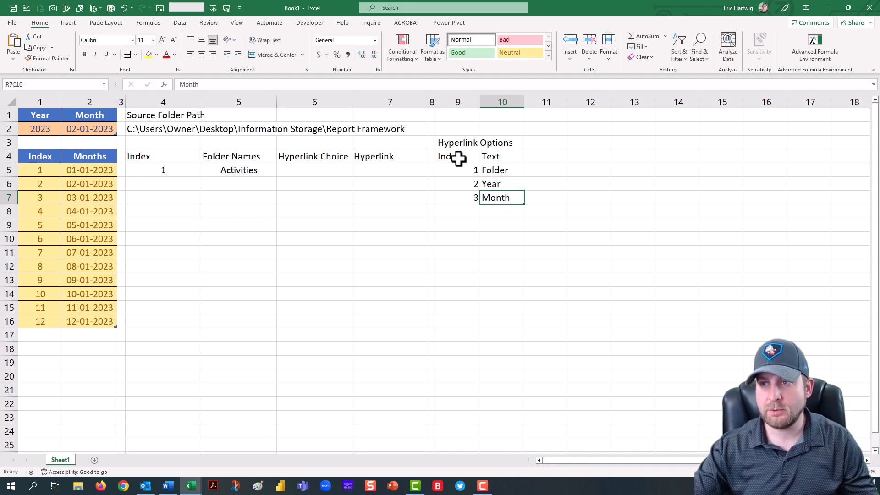
Step: Create a table with headers from the Index and Text range in rows 4 to 7 of columns 9 and 10
left_click(458, 158)
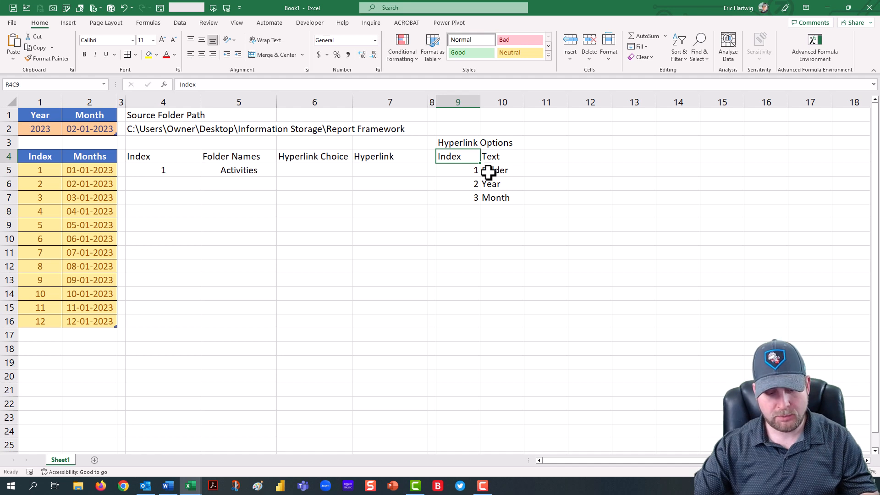
key("ctrl+t")
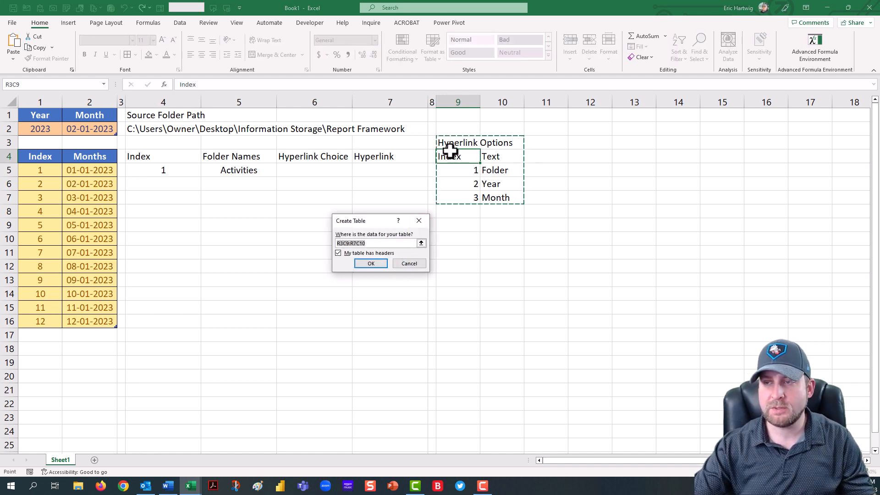
left_click(420, 243)
left_click_drag(462, 157, 492, 194)
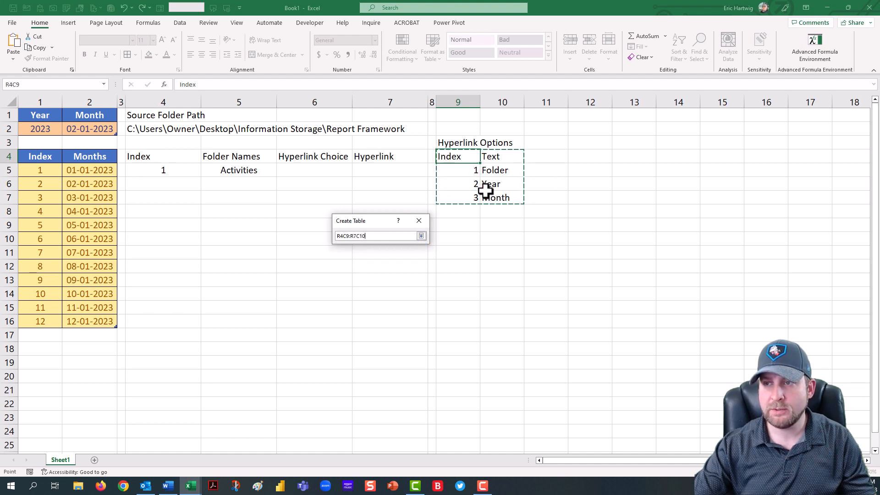
left_click(421, 236)
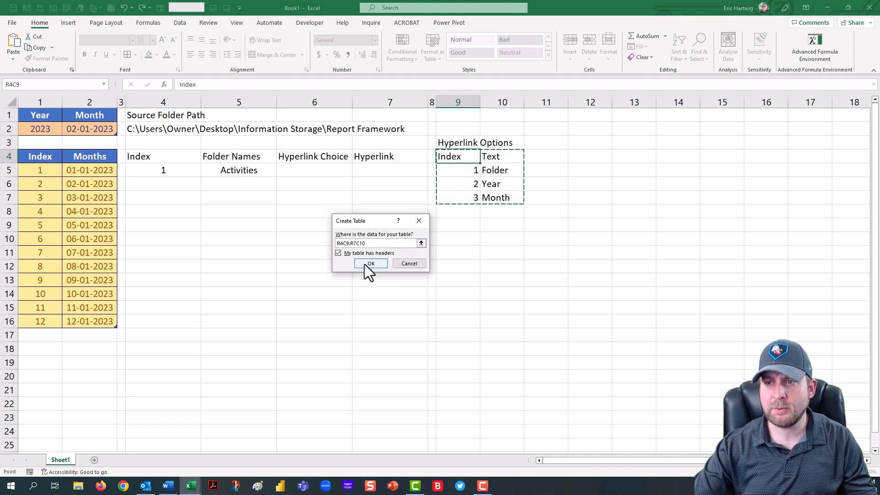
left_click(370, 264)
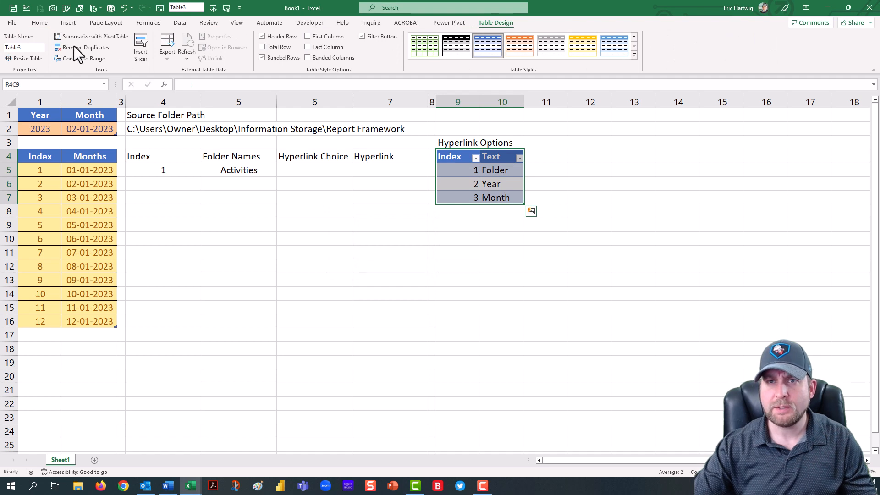
Step: Rename the new table tbl_Hyperlink_Options
left_click(39, 47)
type("tbl")
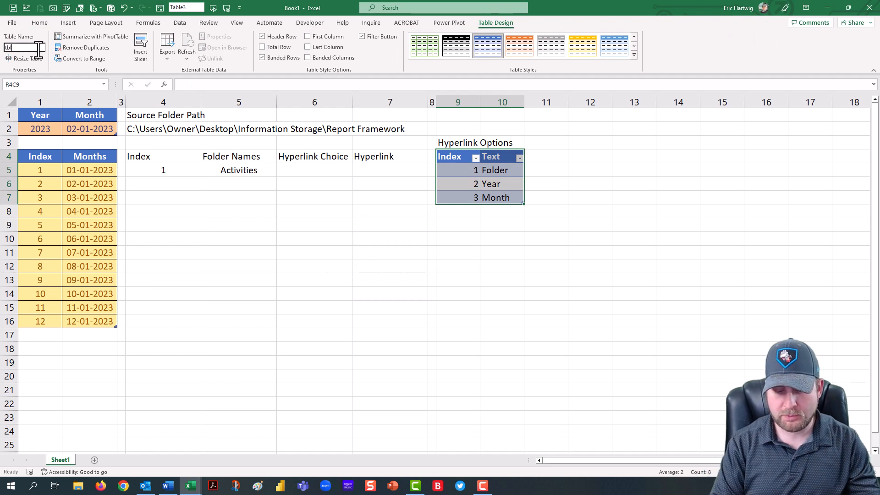
type("_")
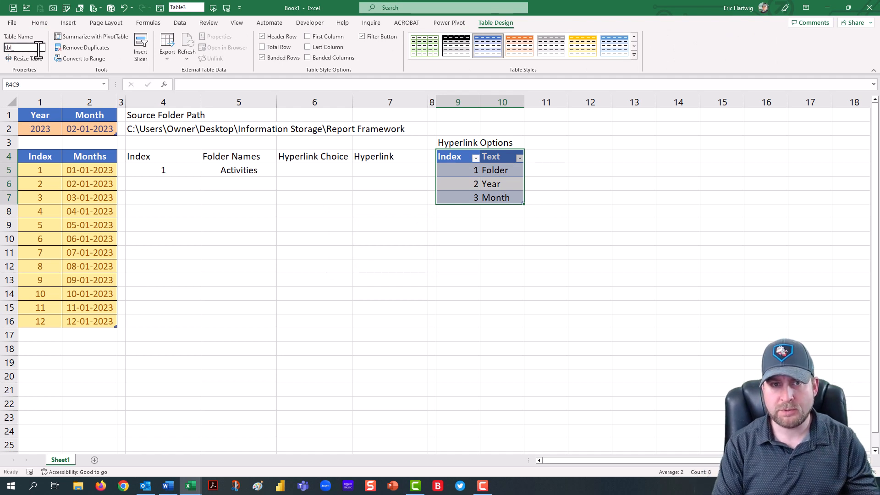
type("Hyperlink")
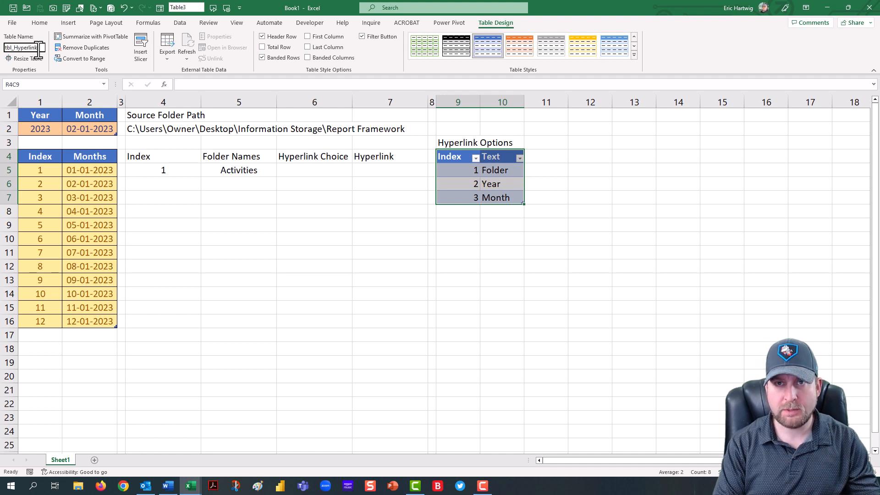
type("_O")
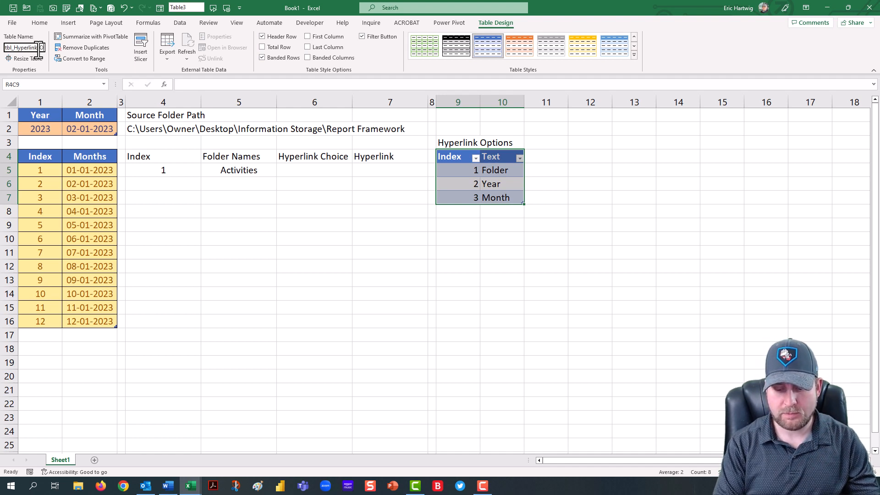
type("ptions")
key("Return")
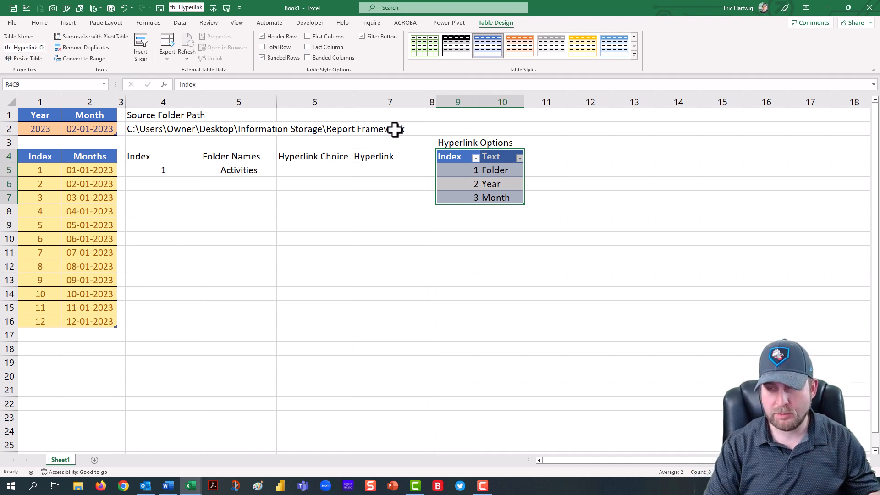
Step: Hide the table's filter buttons and center-align the Hyperlink Options table
key("ctrl+shift+l")
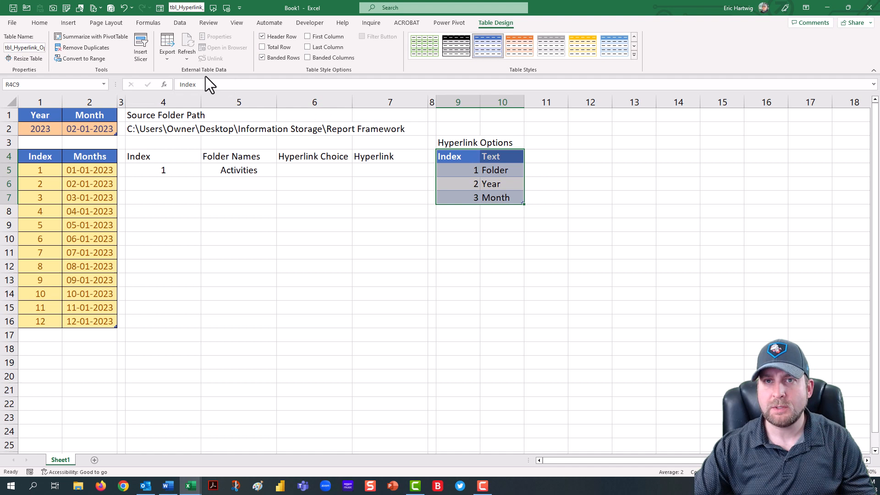
left_click(41, 23)
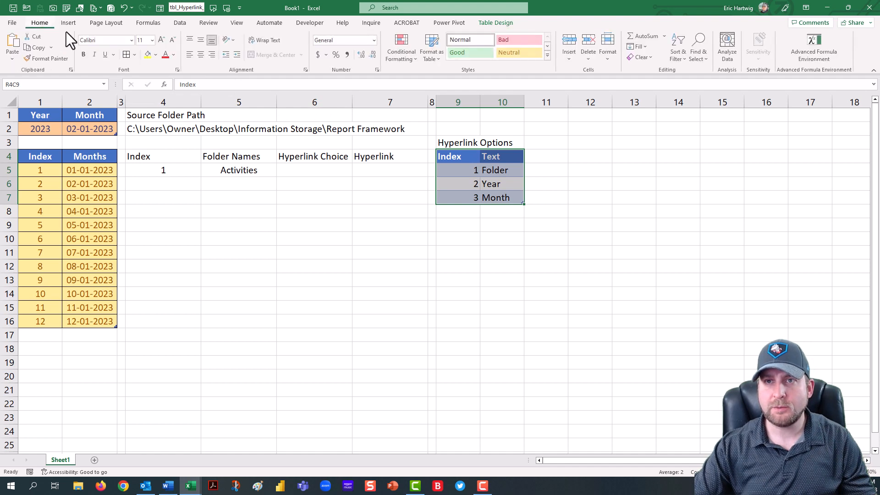
left_click(202, 54)
Step: Apply the Neutral cell style to the Hyperlink Options table's data rows
left_click_drag(460, 171, 511, 200)
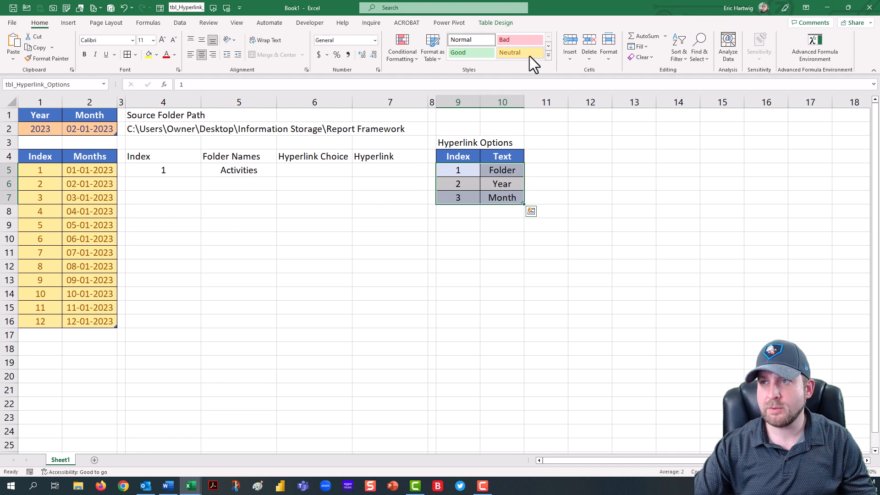
left_click(528, 55)
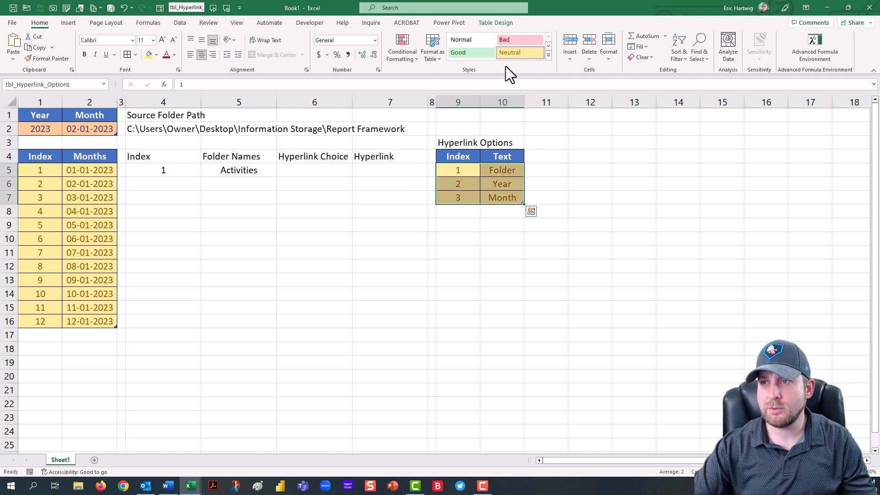
left_click(463, 170)
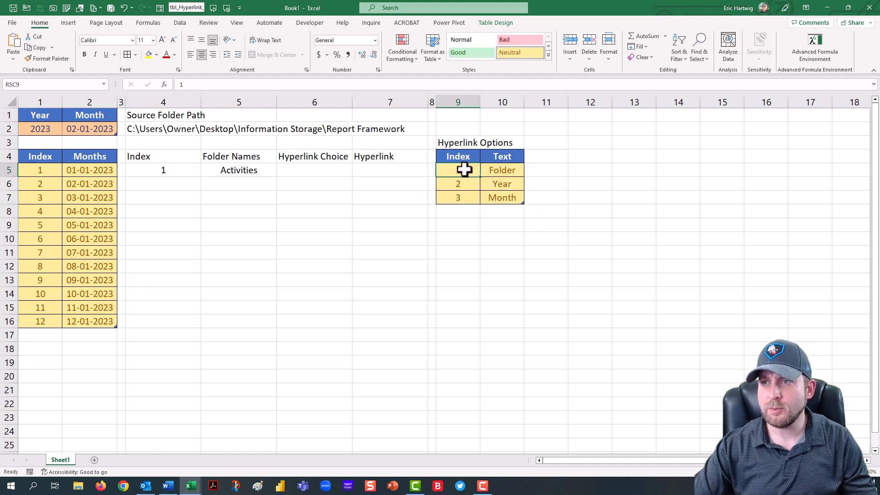
Step: Create a table with headers from the Index, Folder Names, Hyperlink Choice and Hyperlink range in rows 4 to 5, columns 4 to 7
left_click(182, 169)
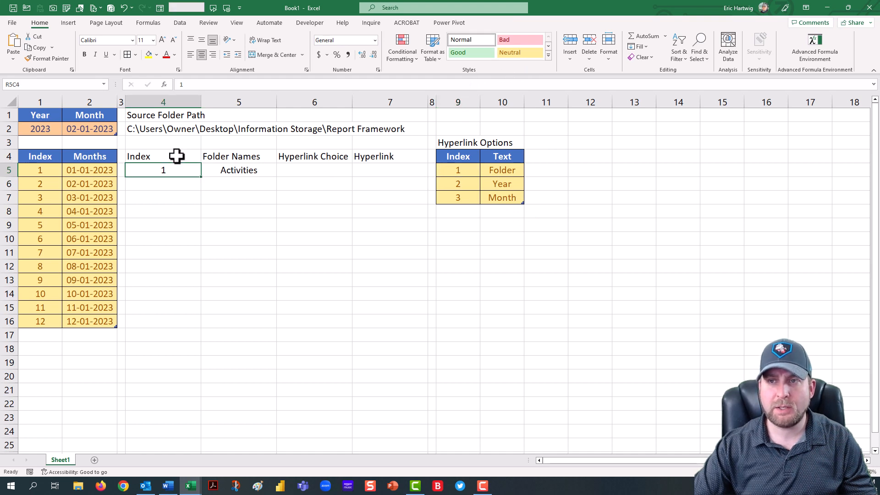
left_click_drag(177, 156, 397, 171)
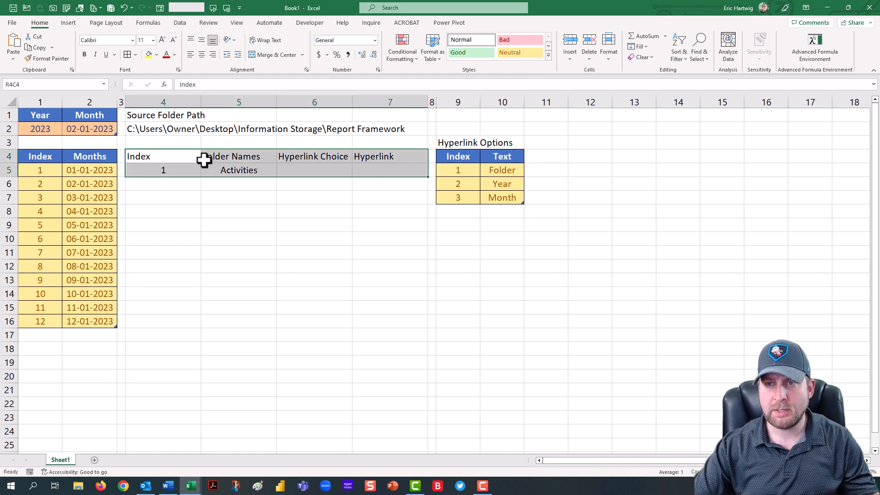
key("ctrl+t")
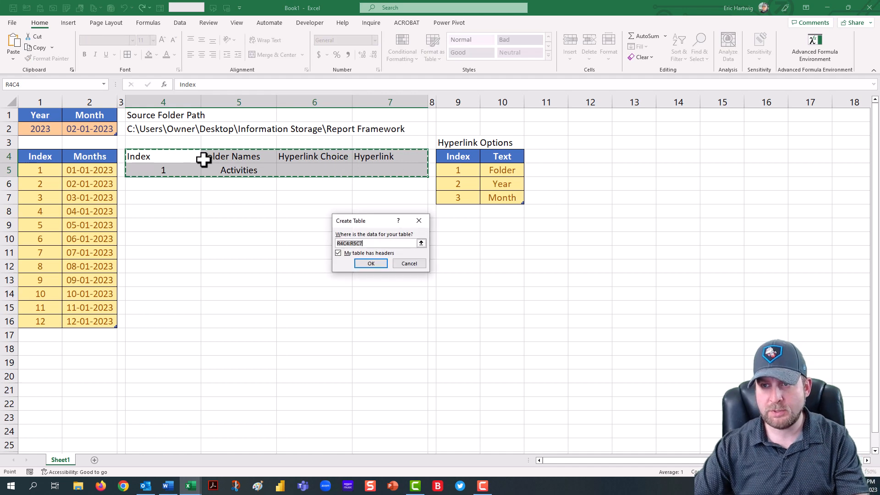
left_click(367, 264)
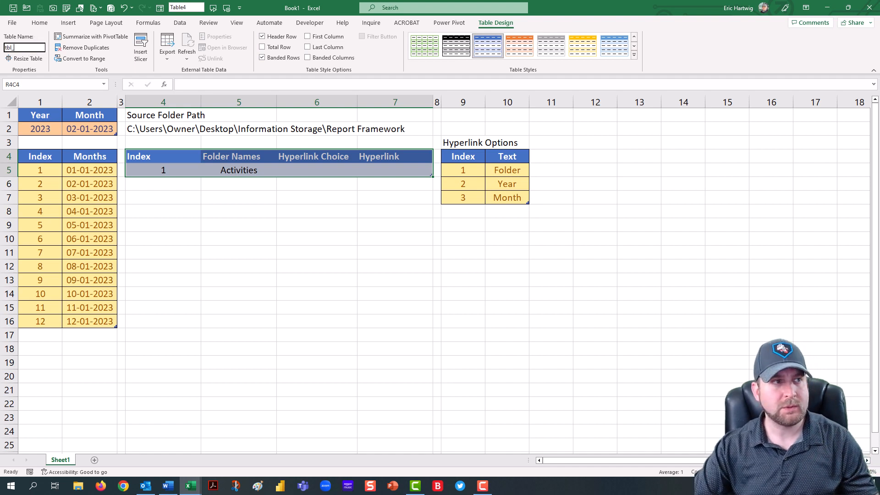
Step: Rename the new table tbl_Folder_Choices
key("Return")
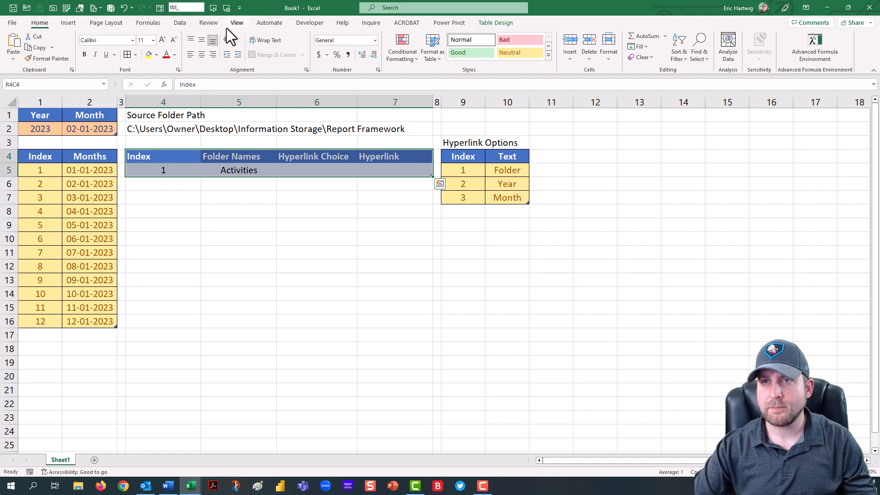
left_click(180, 159)
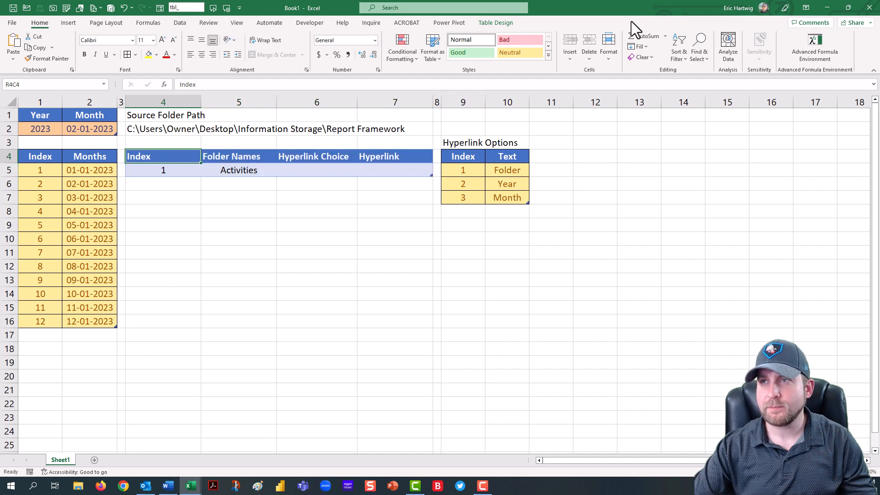
left_click(506, 23)
left_click(18, 47)
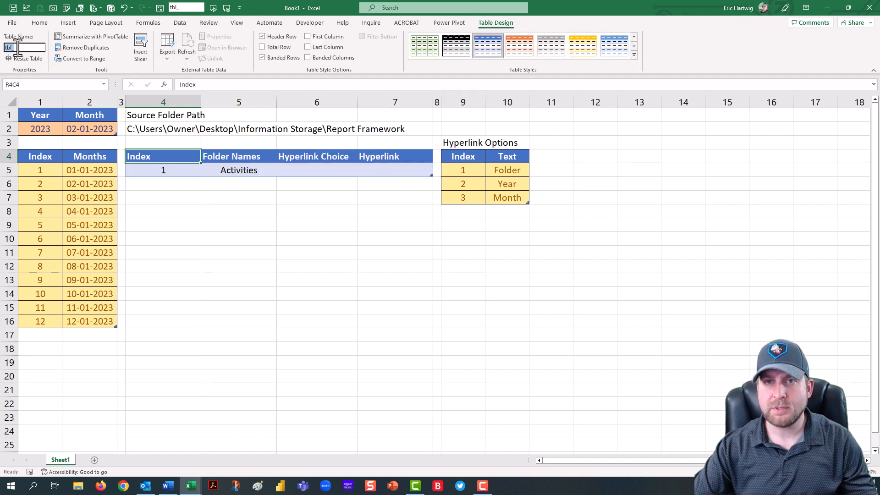
key("ctrl+v")
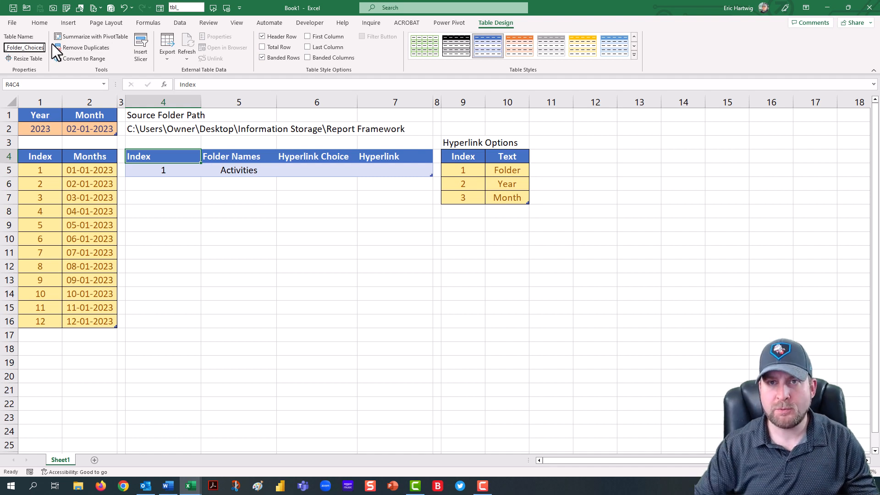
key("Return")
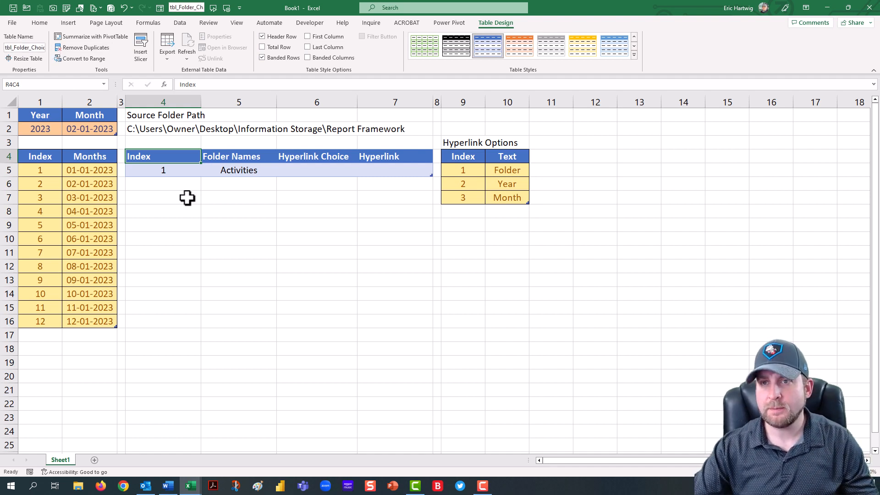
Step: Select the whole Folder Choices table and apply all borders to its cells
key("ctrl+a")
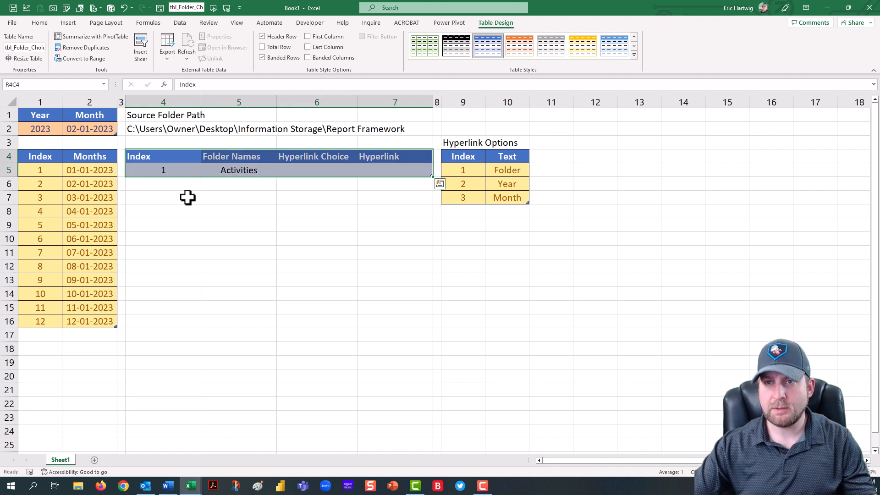
left_click(40, 23)
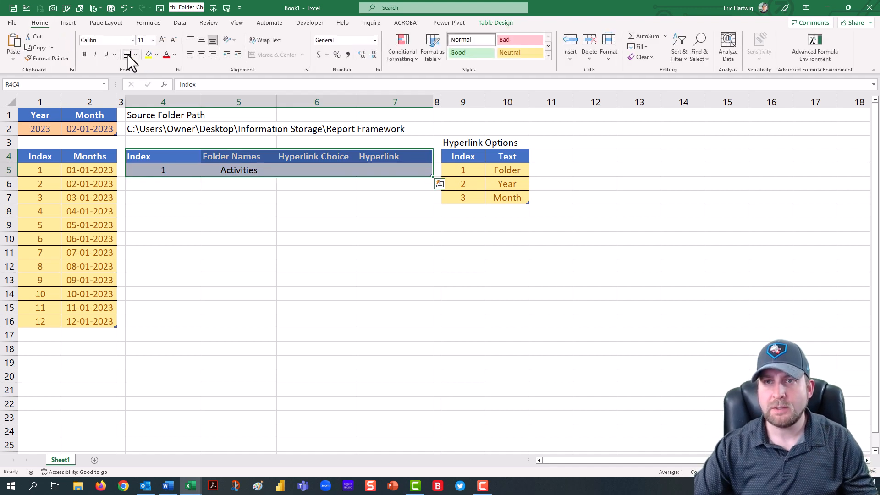
left_click(127, 55)
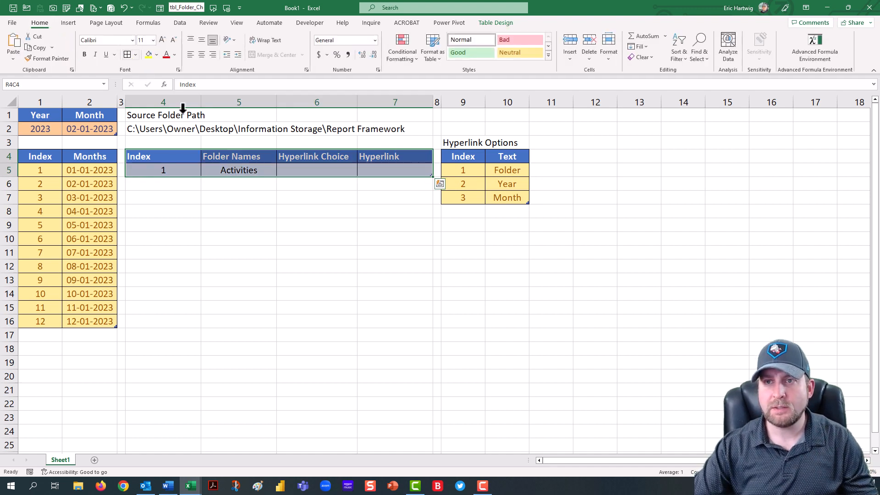
left_click(312, 157)
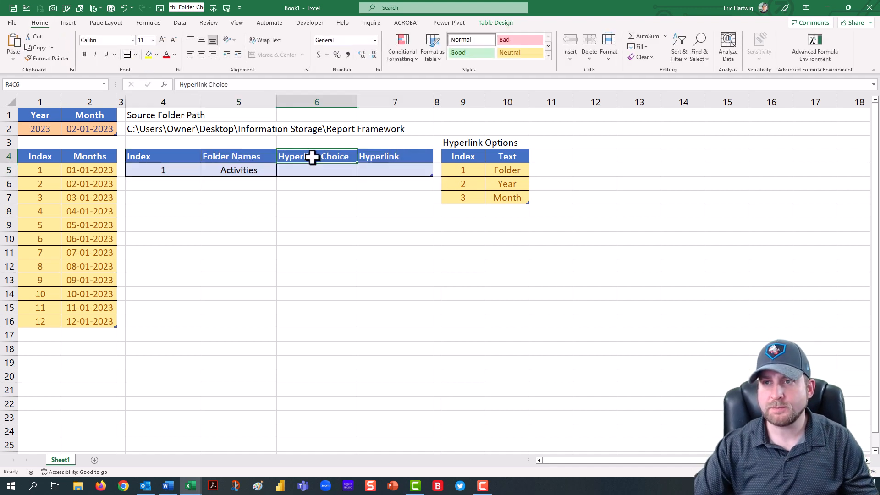
left_click(339, 172)
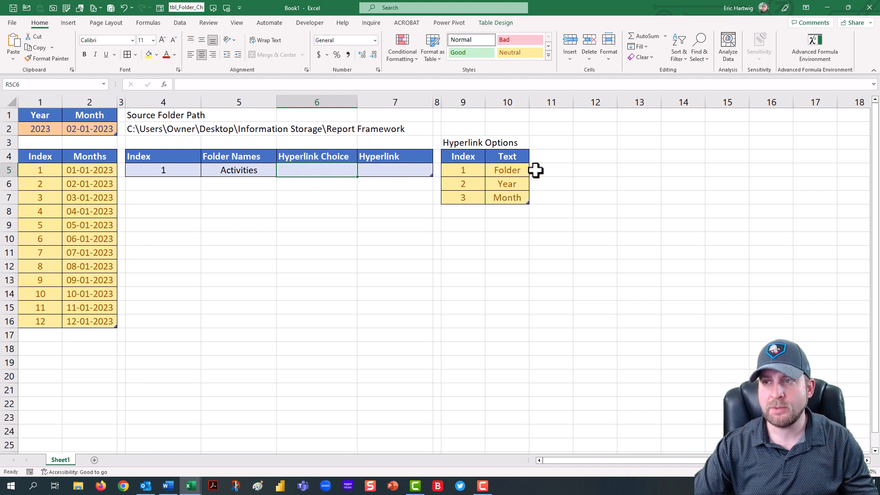
Step: Set the width of column 11 to 1
left_click(551, 101)
right_click(551, 101)
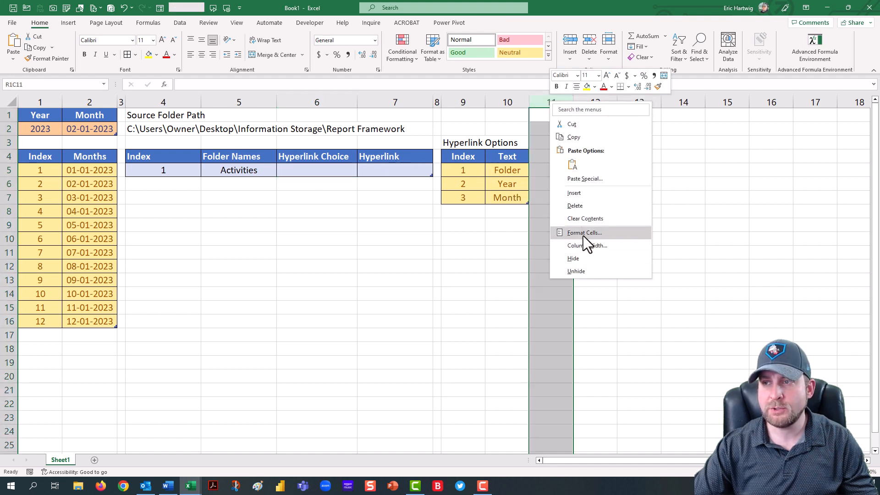
left_click(585, 240)
type("1")
key("Return")
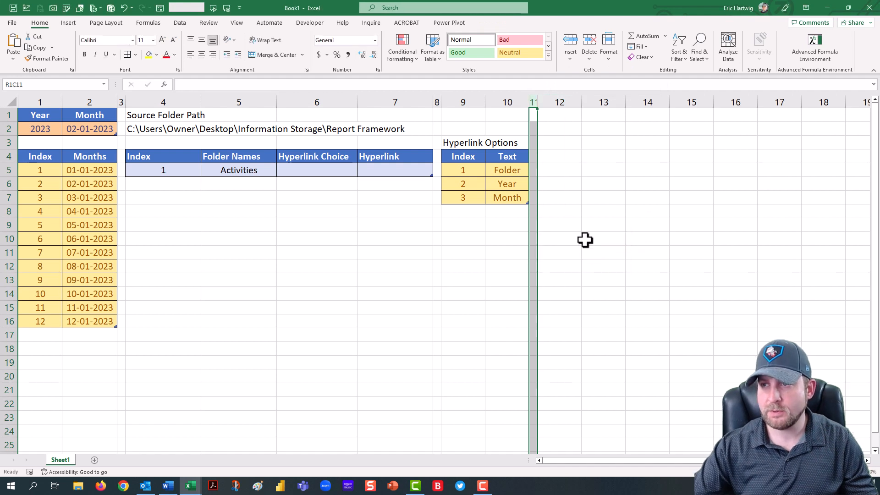
Step: Enter the formula =tbl_Hyperlink_Options[Text] in row 4 of column 12
left_click(544, 156)
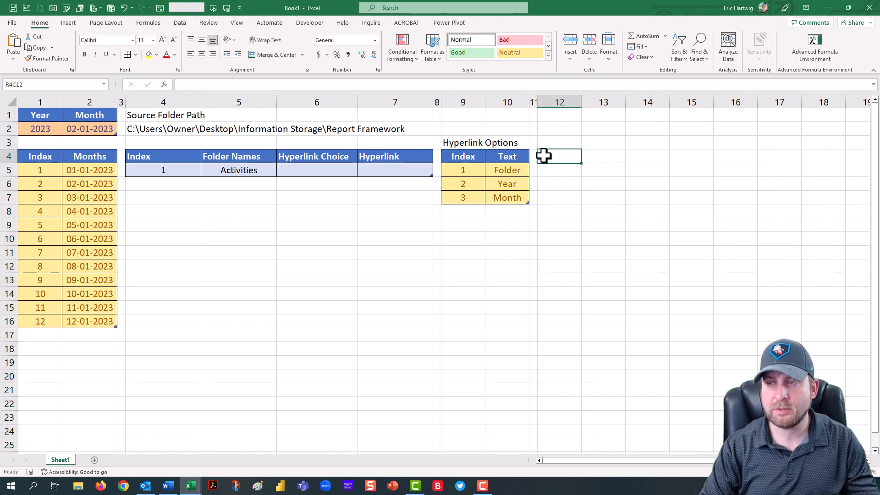
type("=")
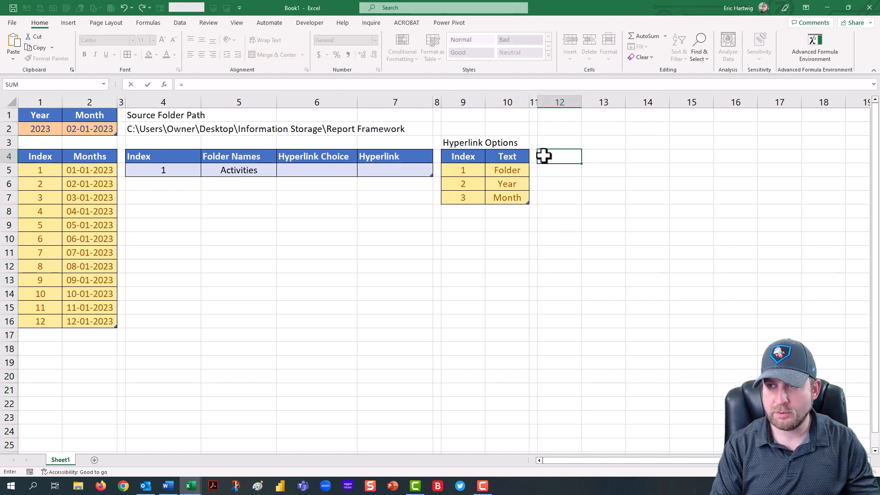
type("tbl_")
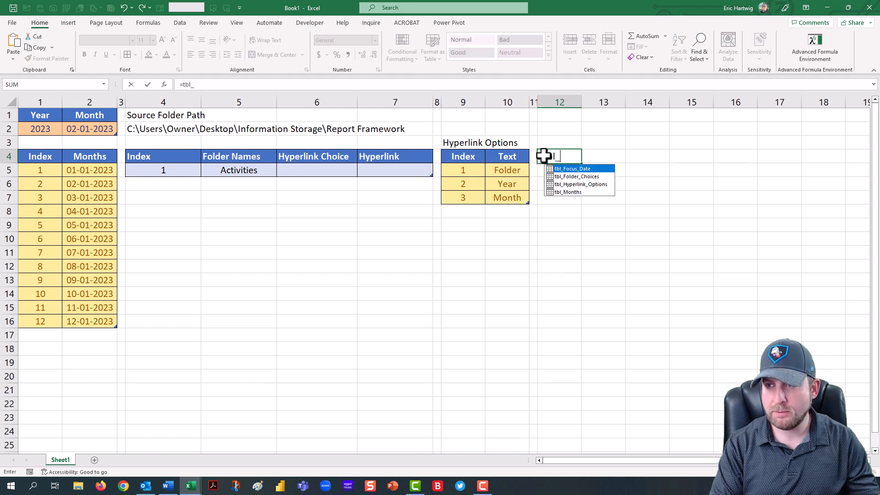
key("Down")
key("Down")
key("Tab")
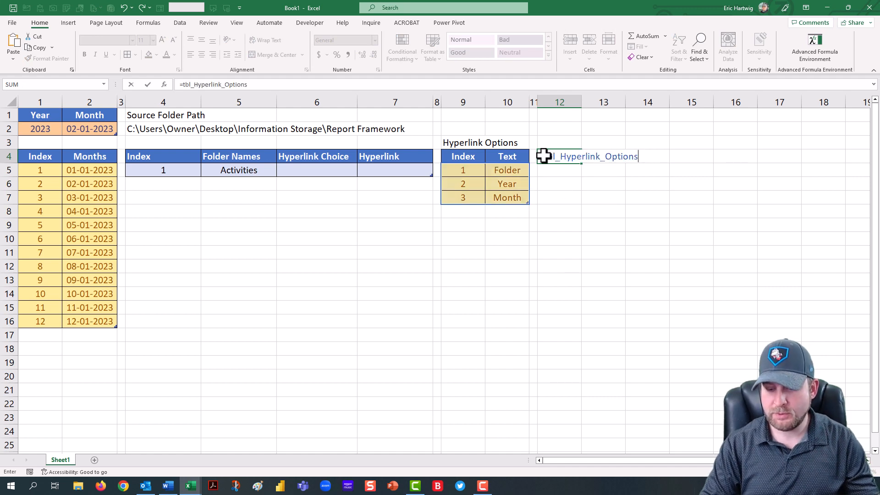
type("[")
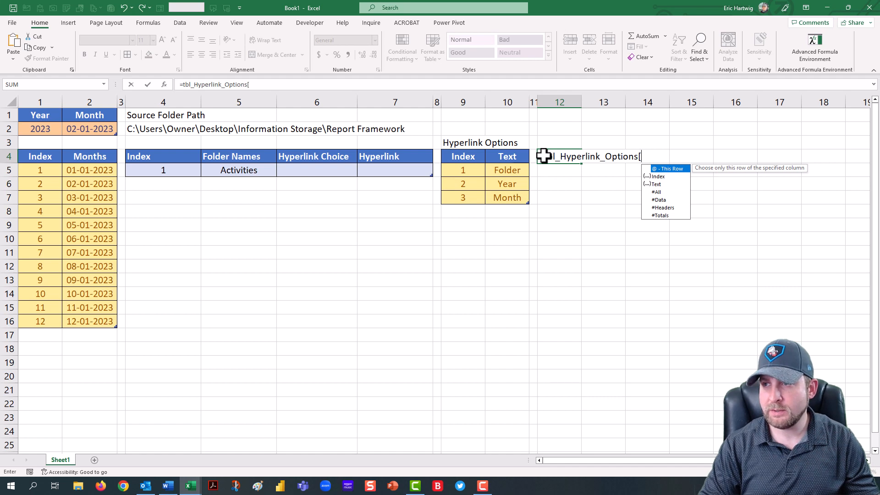
key("Down")
key("Down")
key("Tab")
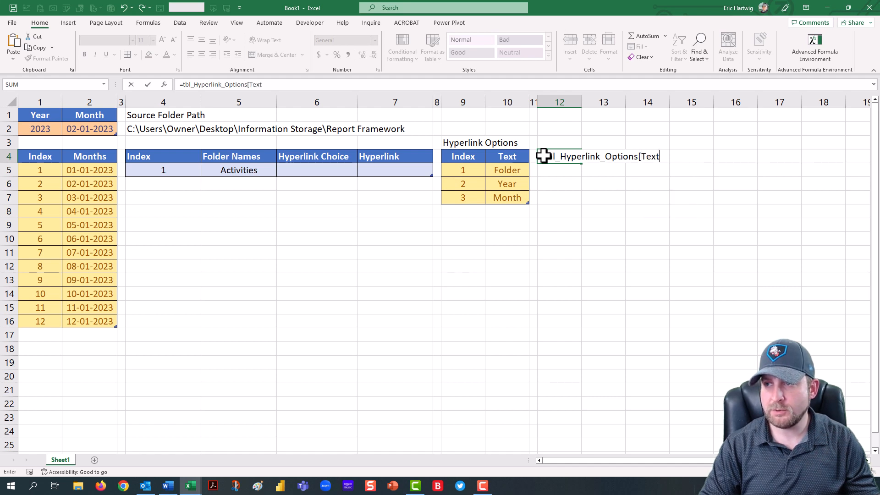
type("]")
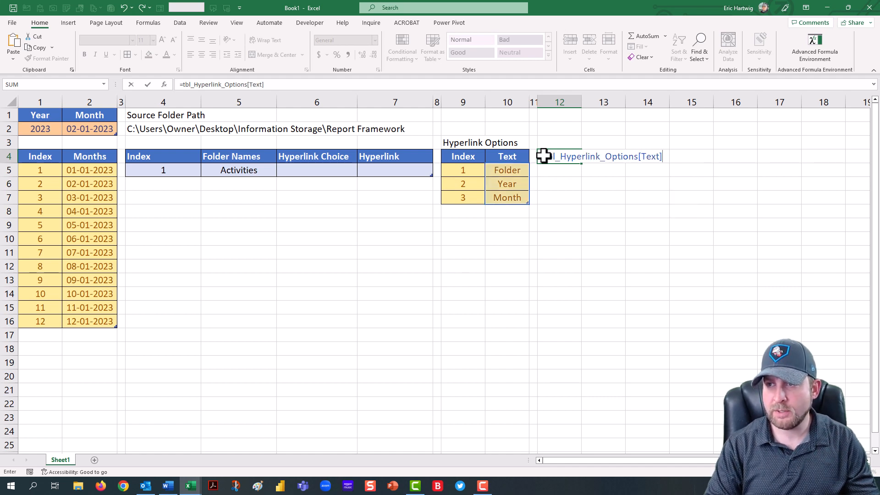
key("Return")
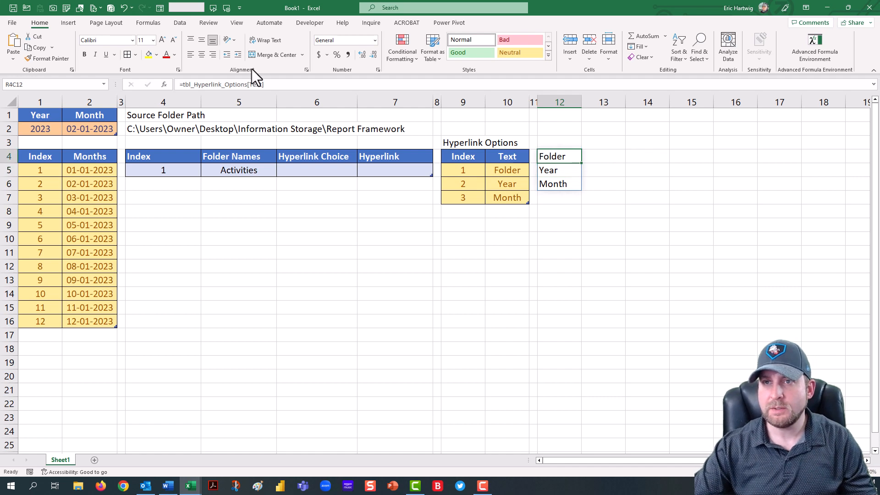
Step: Define the workbook name rng_Hyperlink_Choices referring to =tbl_Hyperlink_Options[Text], then delete the helper formula in column 12
left_click_drag(264, 84, 181, 86)
key("ctrl+c")
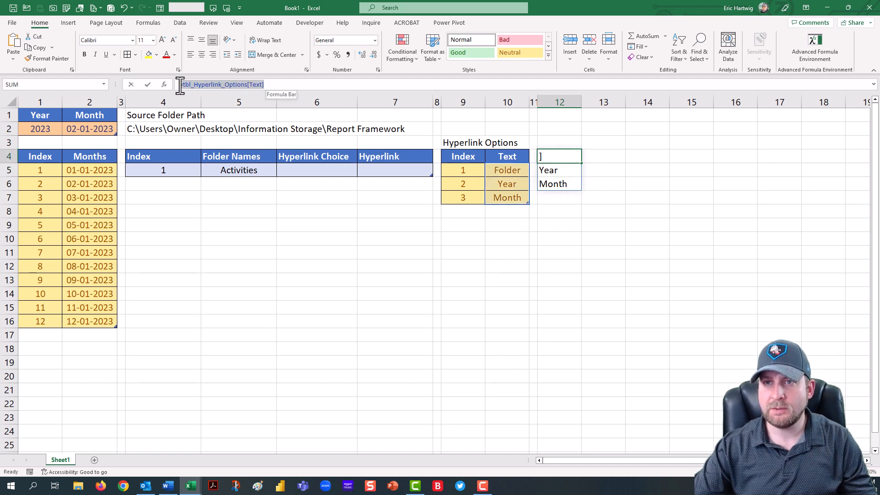
key("Escape")
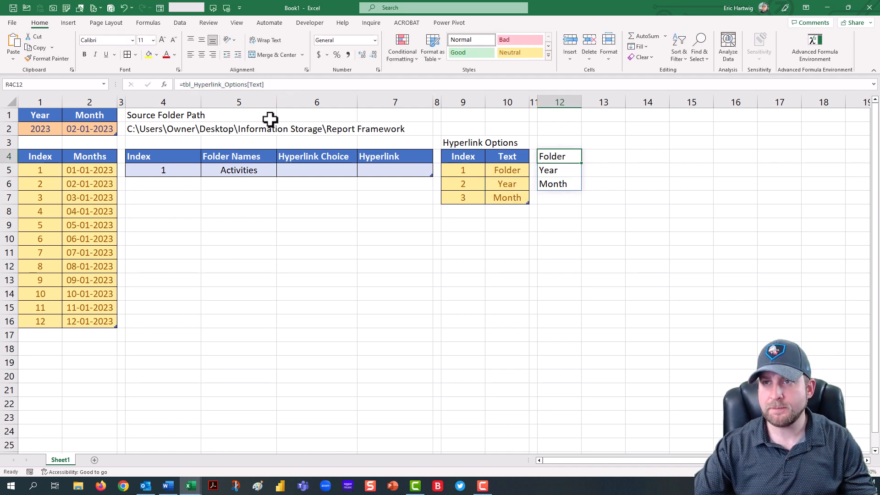
left_click(148, 23)
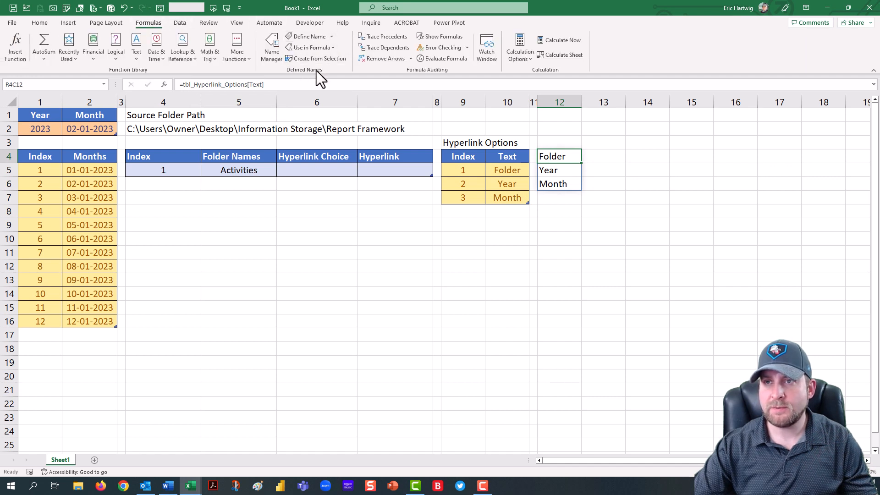
left_click(332, 36)
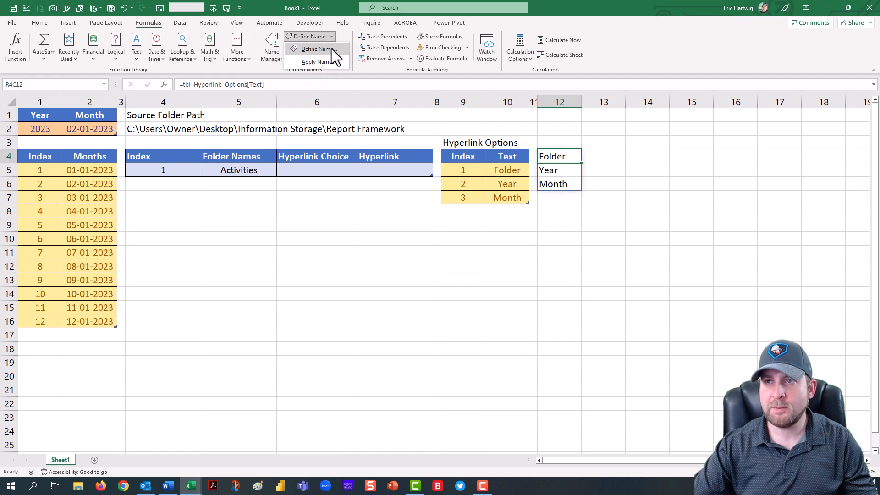
left_click(325, 49)
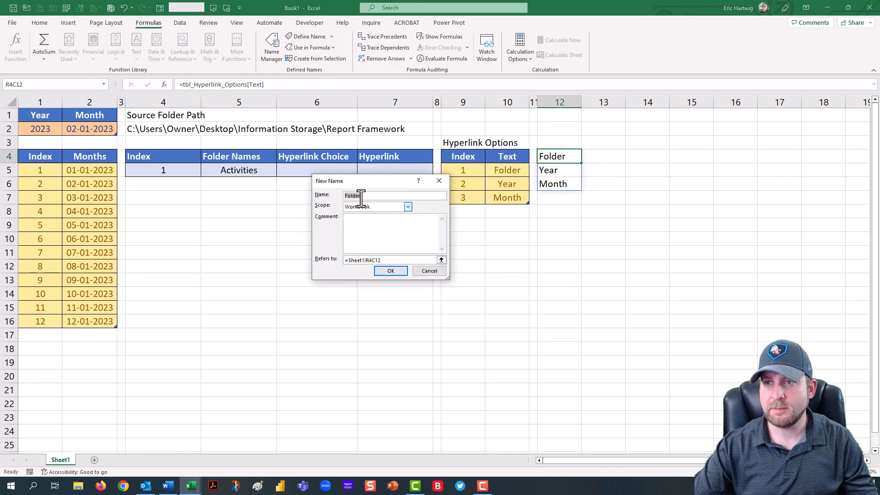
type("rng_")
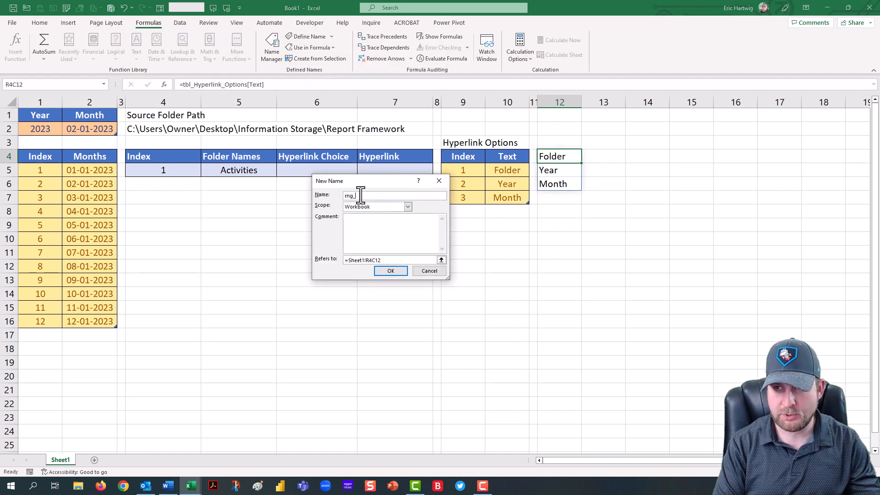
type("Hyperl")
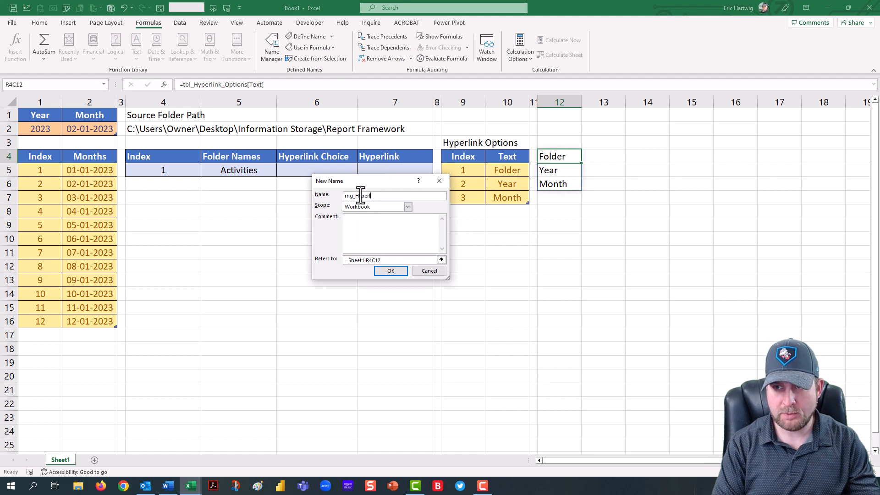
type("ink_")
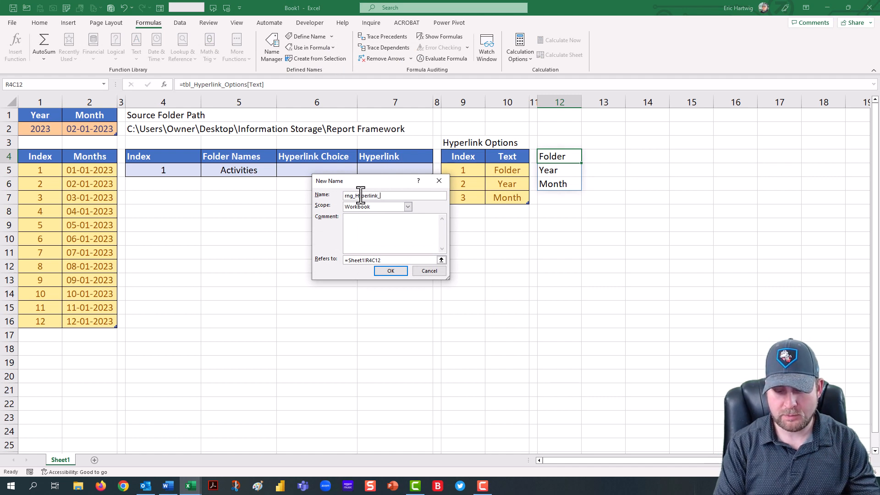
type("Choices")
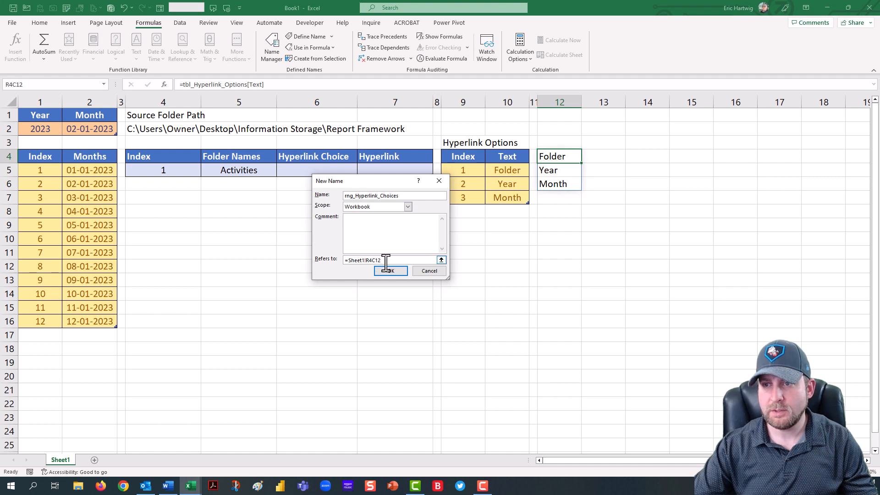
left_click_drag(385, 261, 305, 258)
key("ctrl+v")
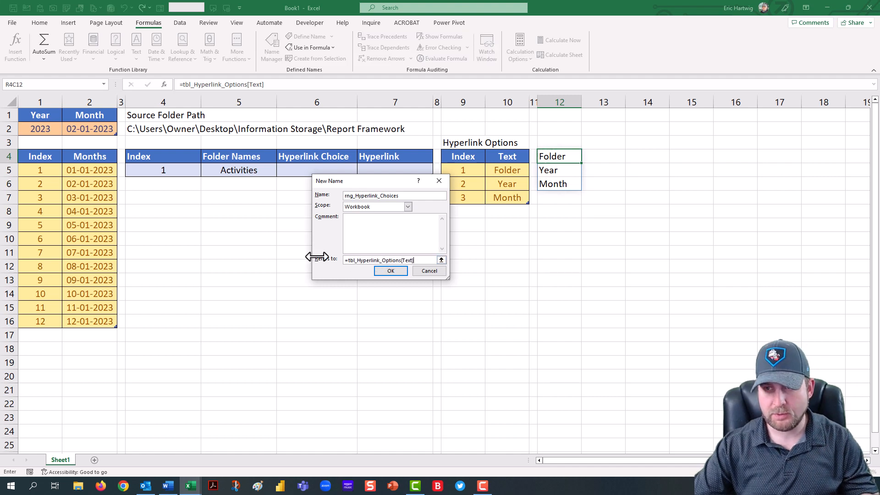
left_click(389, 270)
key("Delete")
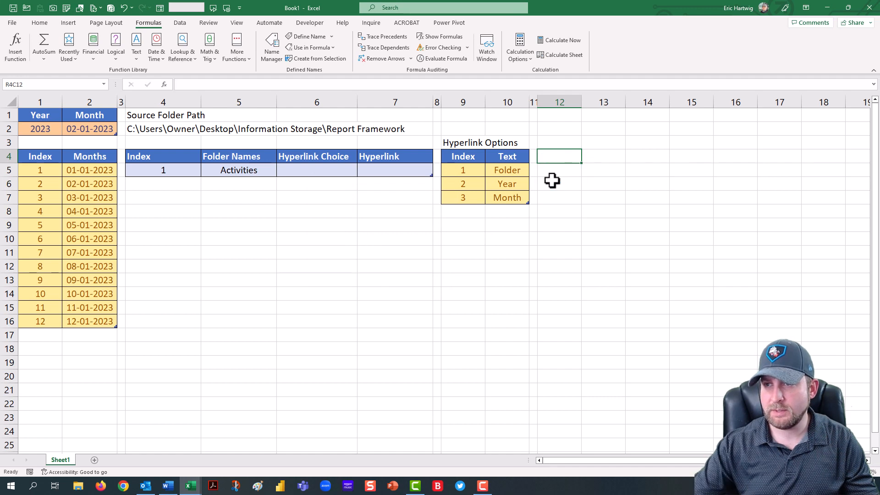
Step: Add list data validation to the Hyperlink Choice cell with source =rng_Hyperlink_Choices
left_click(337, 174)
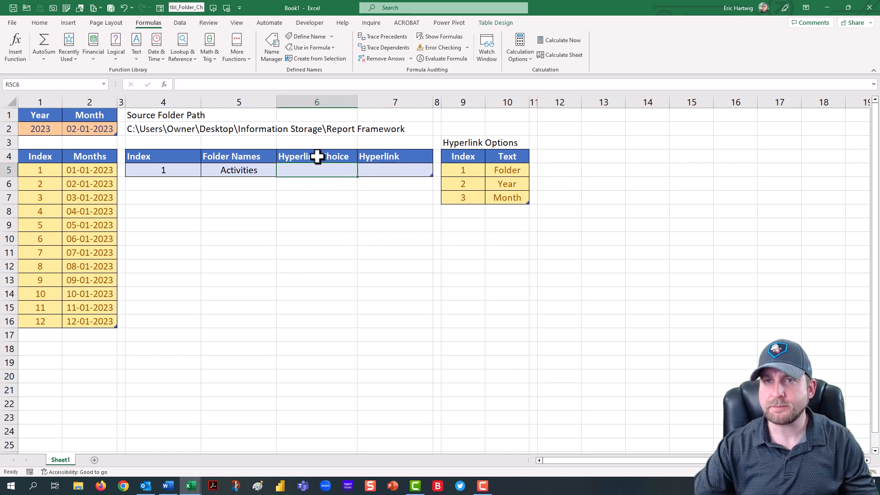
left_click(180, 22)
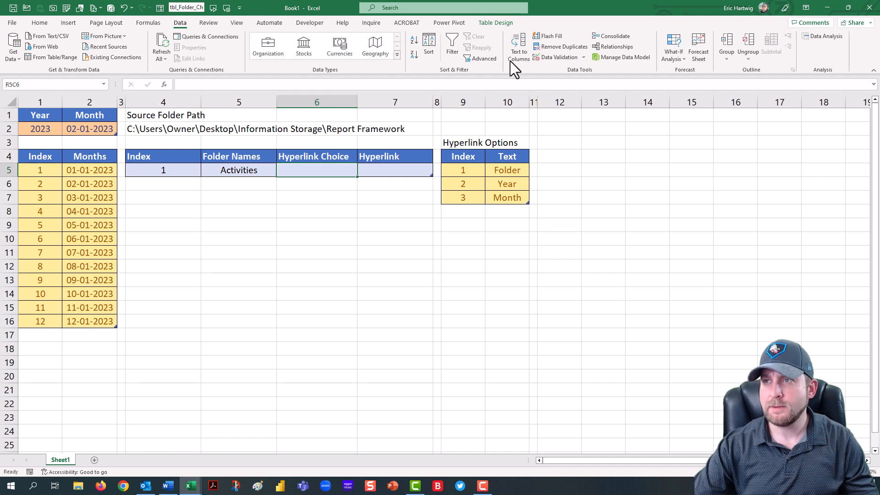
left_click(583, 58)
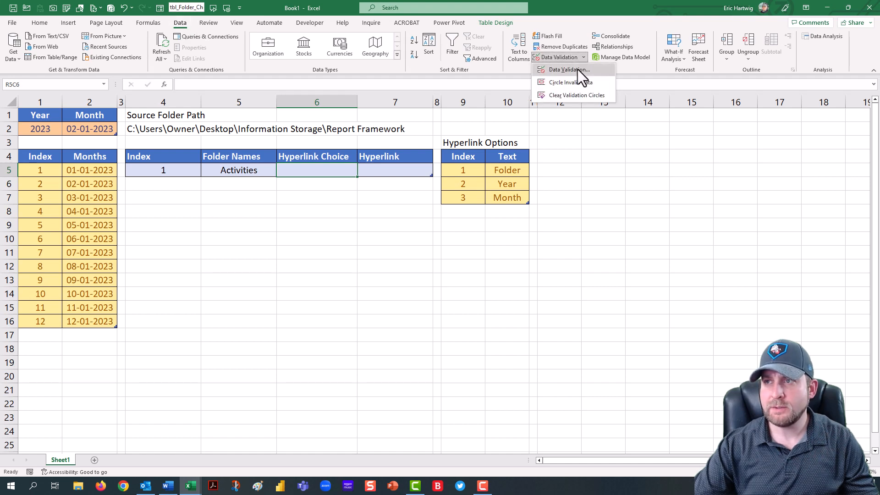
left_click(577, 70)
left_click(355, 208)
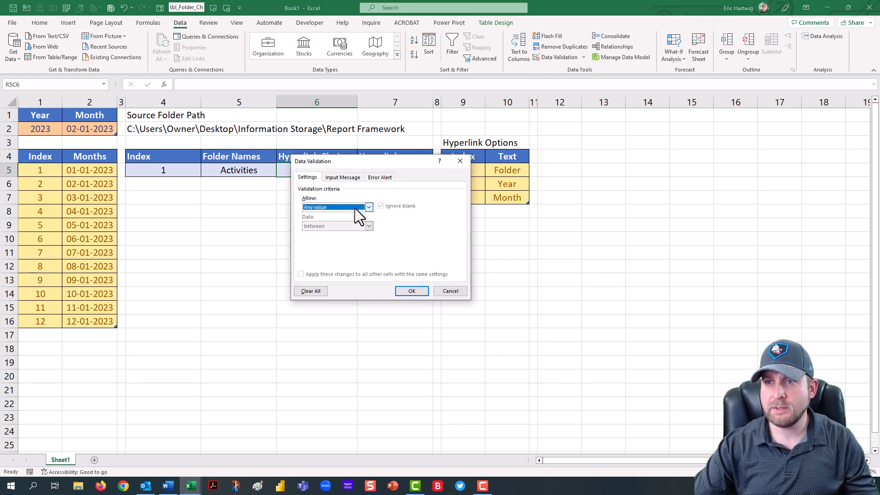
left_click(343, 231)
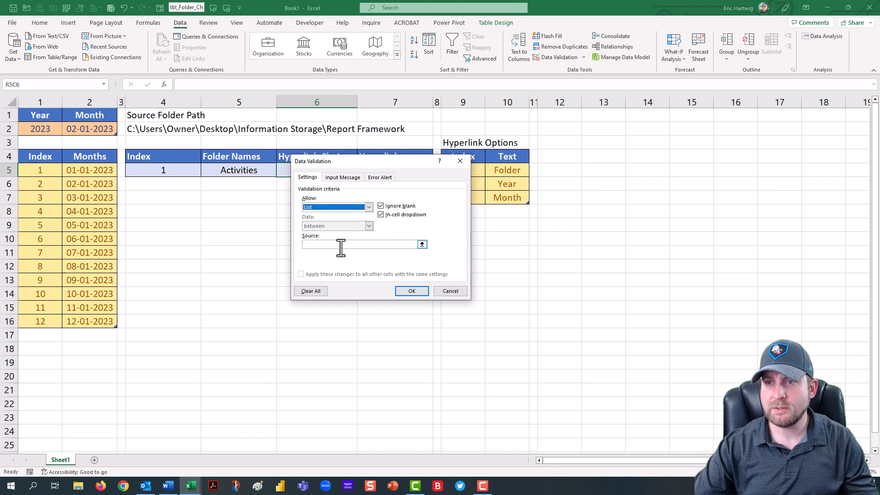
left_click(341, 245)
type("=")
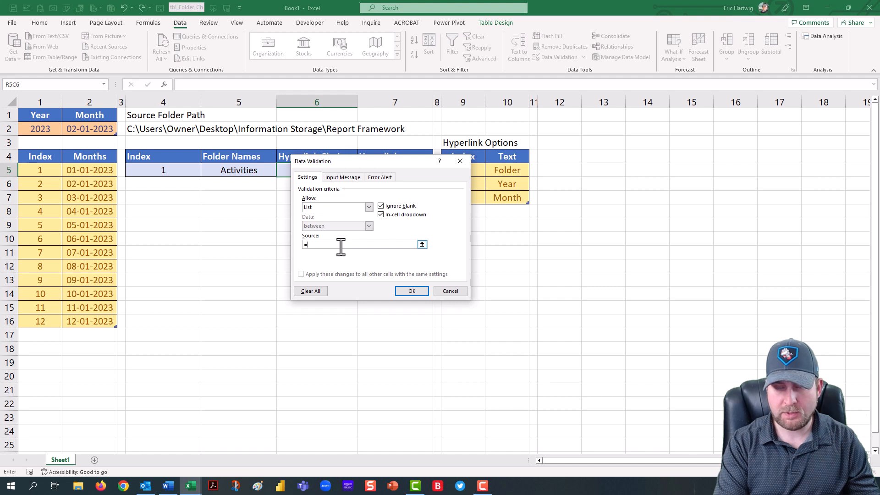
key("F3")
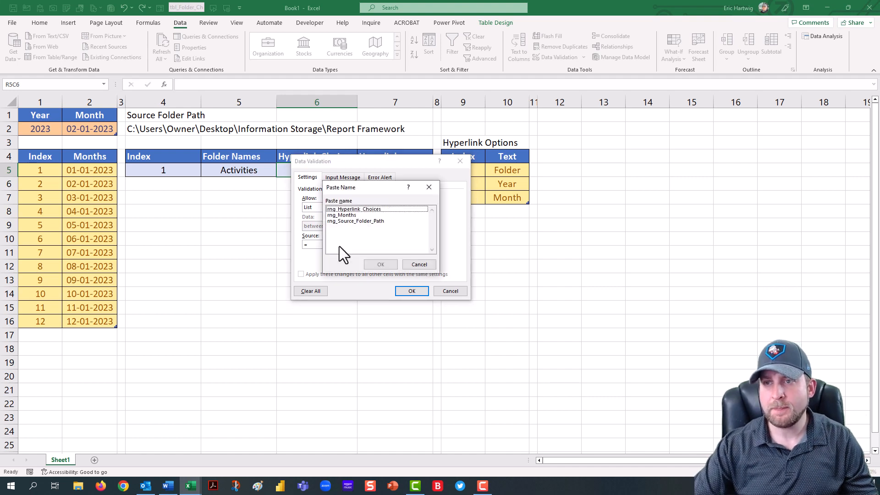
left_click(348, 210)
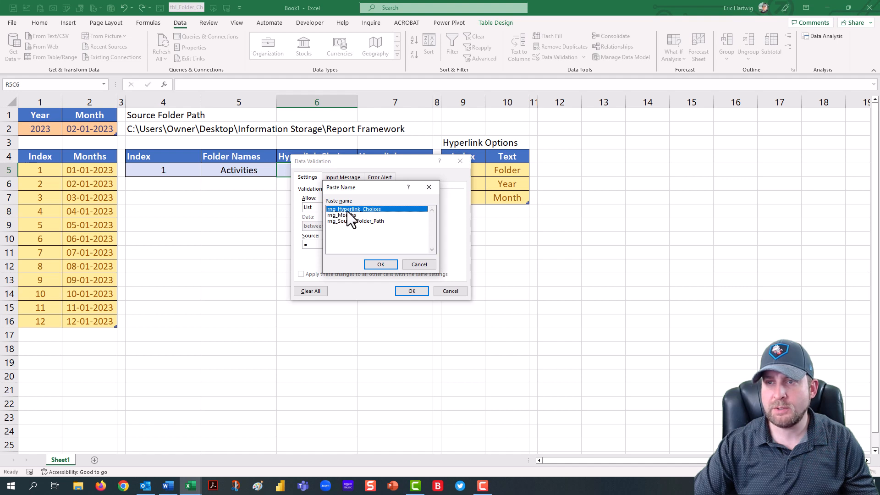
double_click(354, 210)
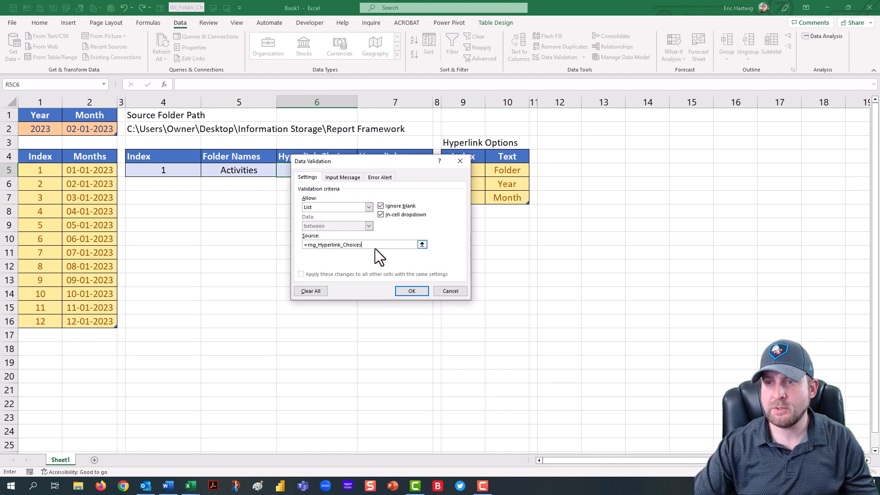
left_click(412, 291)
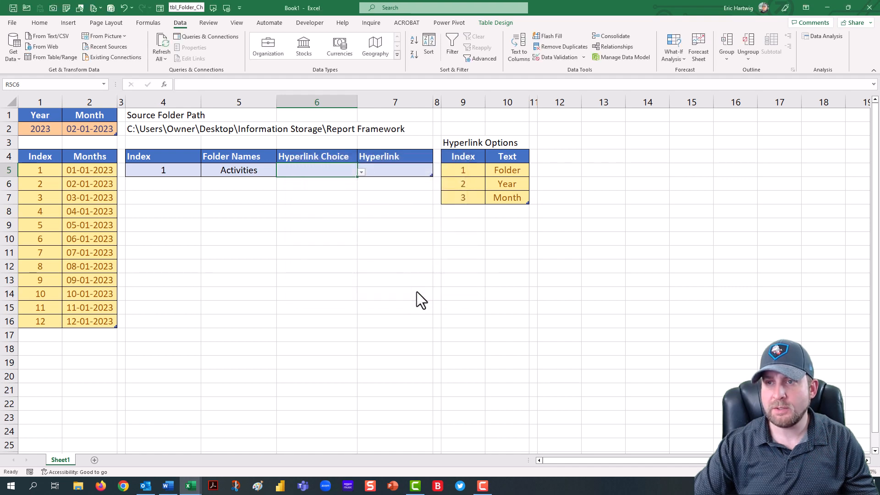
Step: Test the Hyperlink Choice dropdown by picking Year and then Folder
left_click(361, 172)
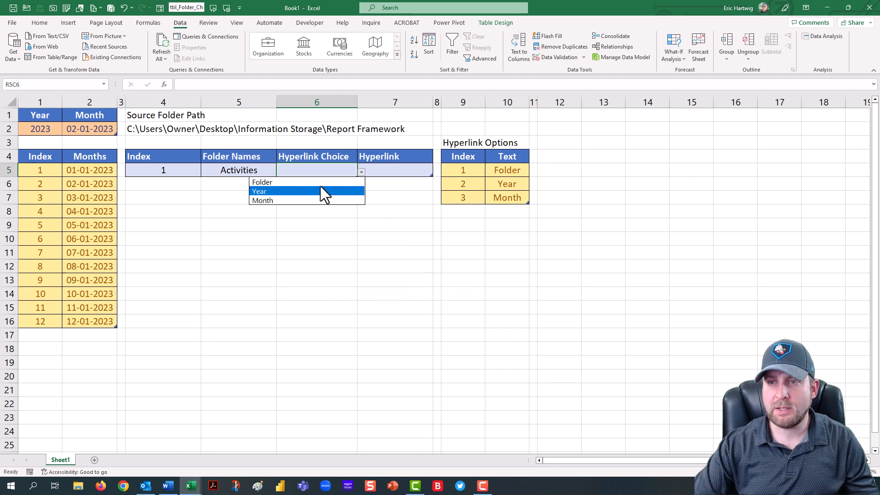
left_click(320, 183)
left_click(361, 172)
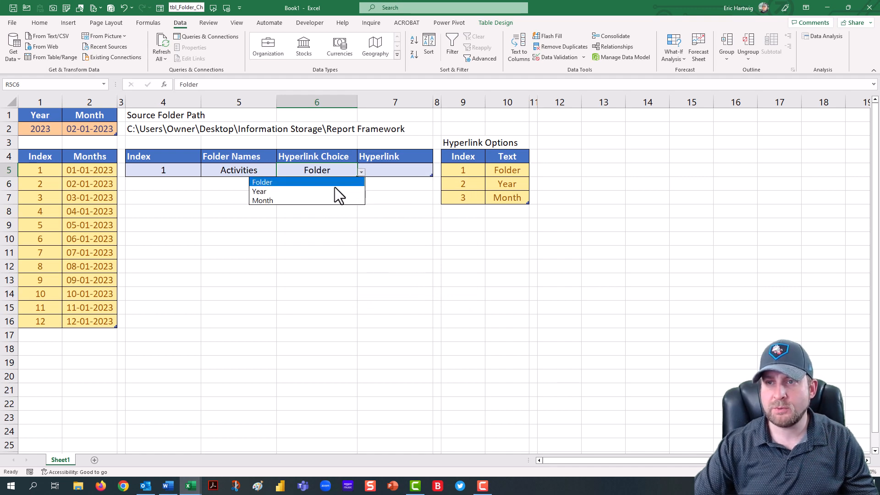
left_click(334, 188)
left_click(361, 172)
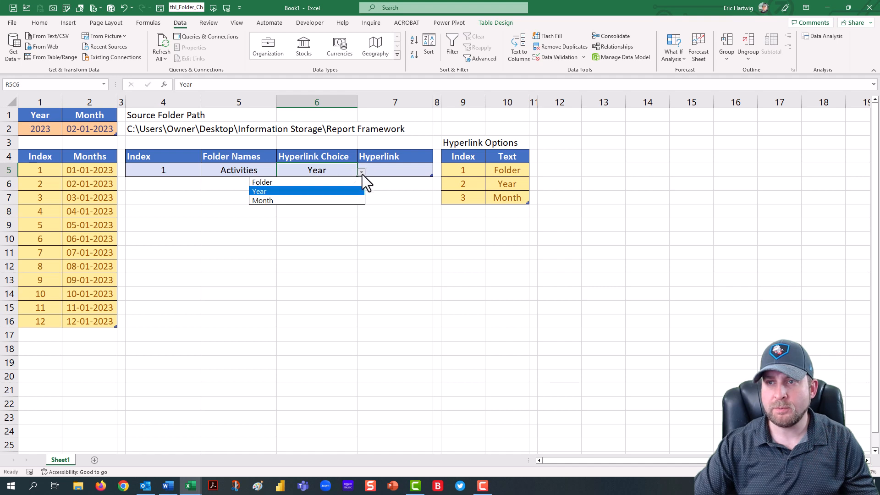
left_click(328, 184)
left_click(374, 170)
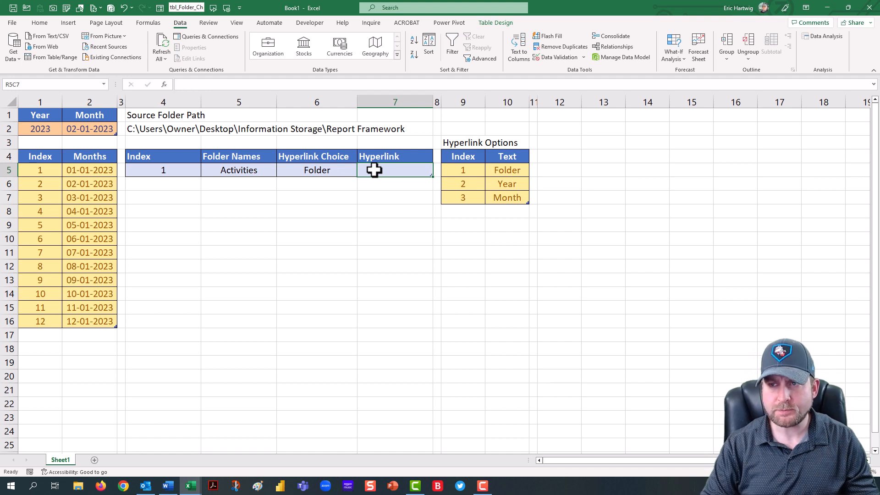
key("Return")
key("Down")
key("Left")
key("Left")
key("Left")
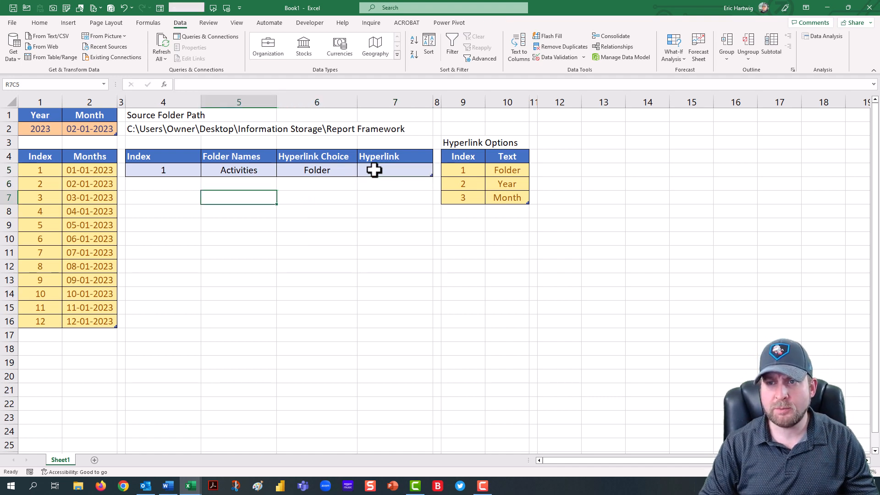
key("Down")
key("Down")
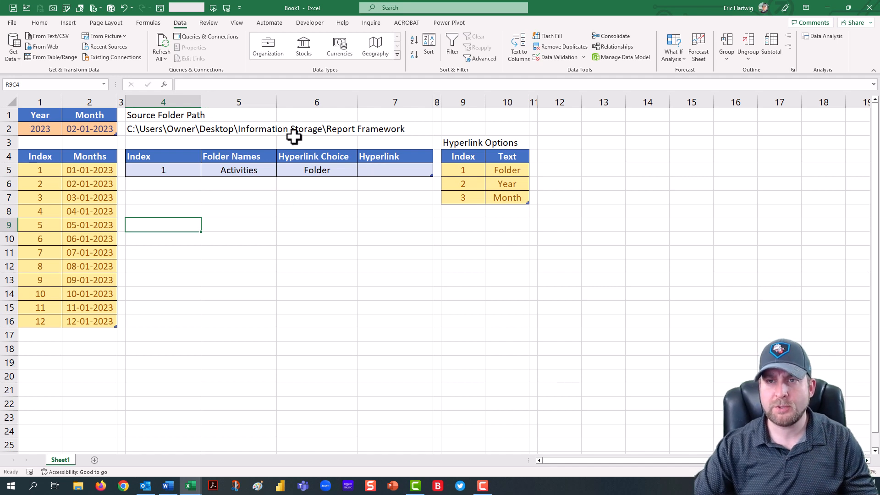
Step: Apply an outside border and the Neutral cell style to the source folder path cells in row 2
left_click(155, 130)
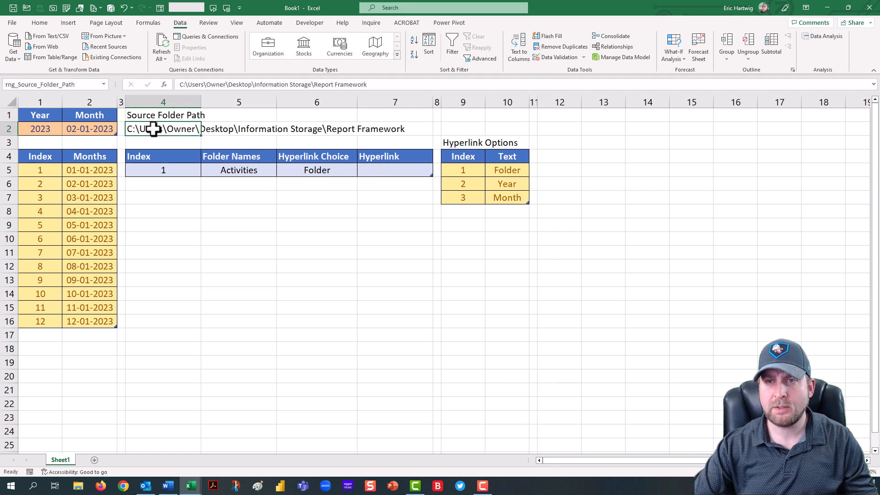
left_click_drag(155, 130, 396, 133)
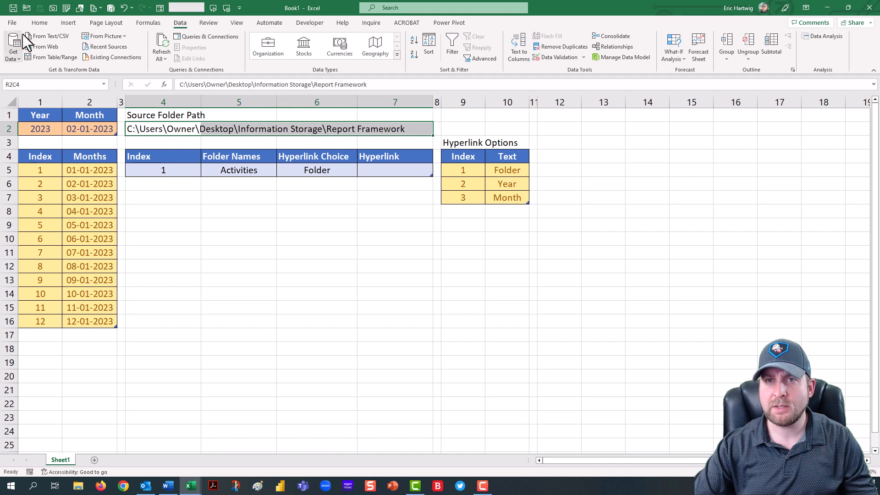
left_click(39, 24)
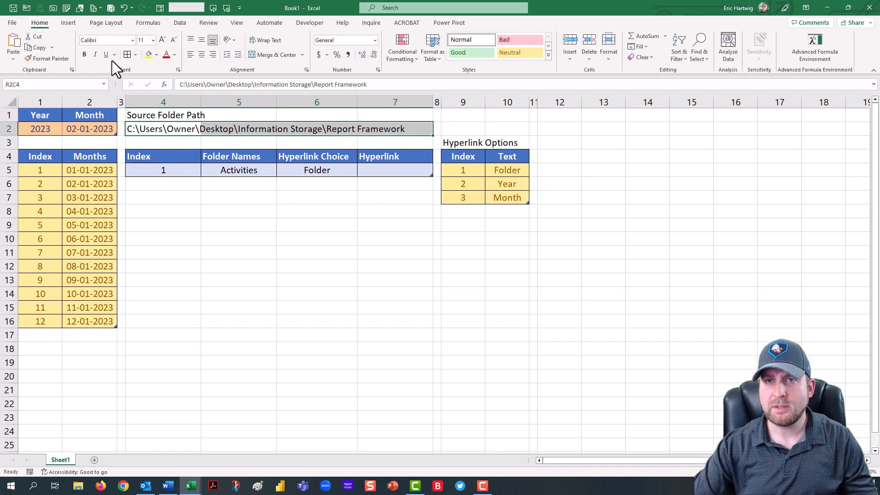
left_click(135, 54)
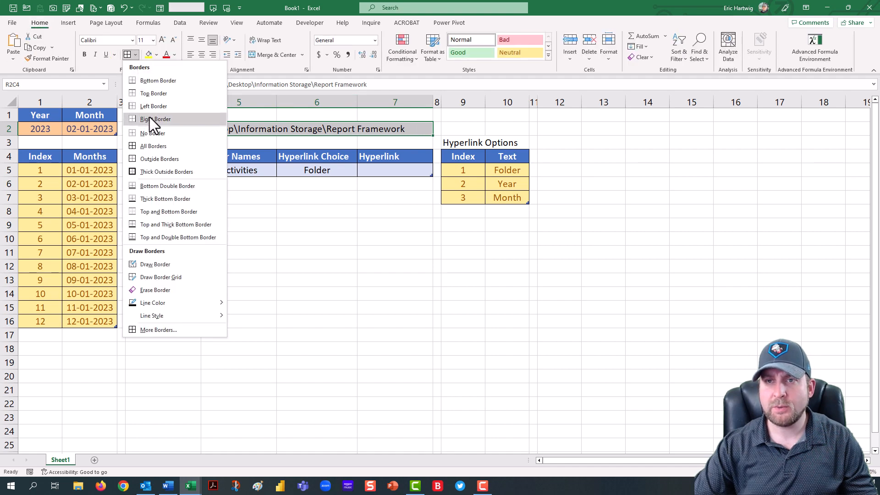
left_click(165, 160)
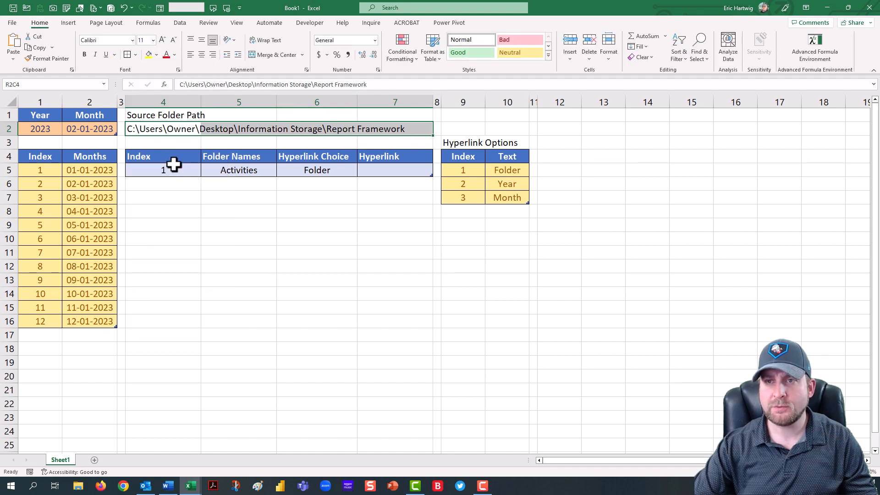
left_click(529, 56)
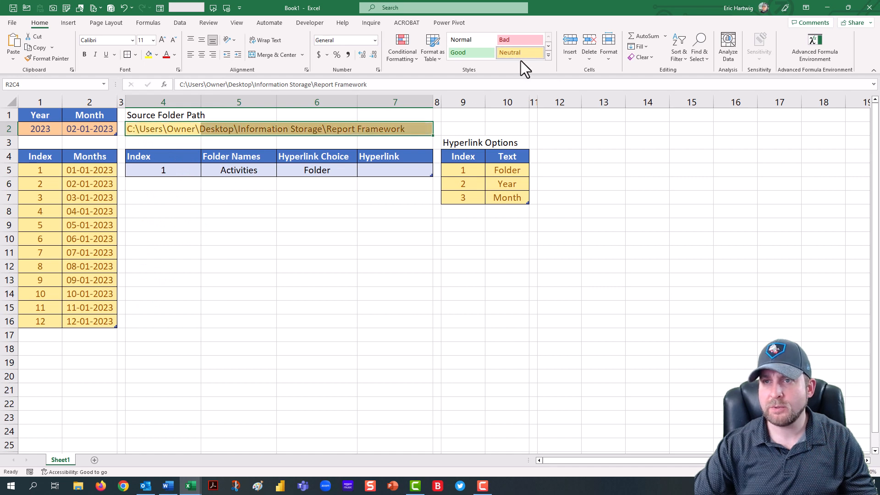
Step: Apply the Neutral cell style to the Index, Folder Names and Hyperlink cells of the Folder Choices table
left_click(182, 172)
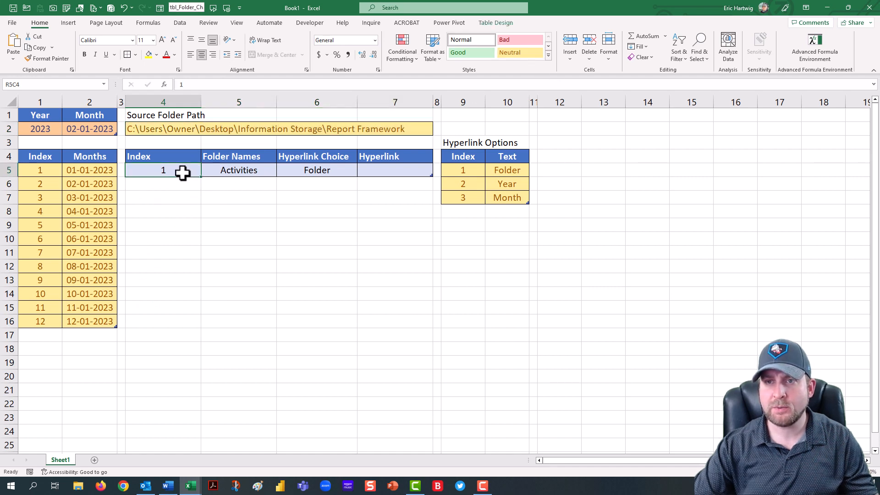
left_click(263, 172, "ctrl")
left_click(414, 168, "ctrl")
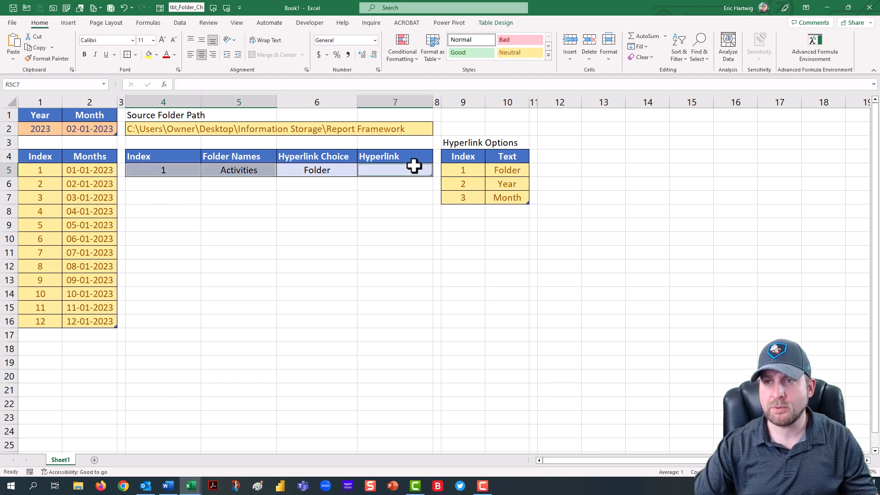
left_click(538, 54)
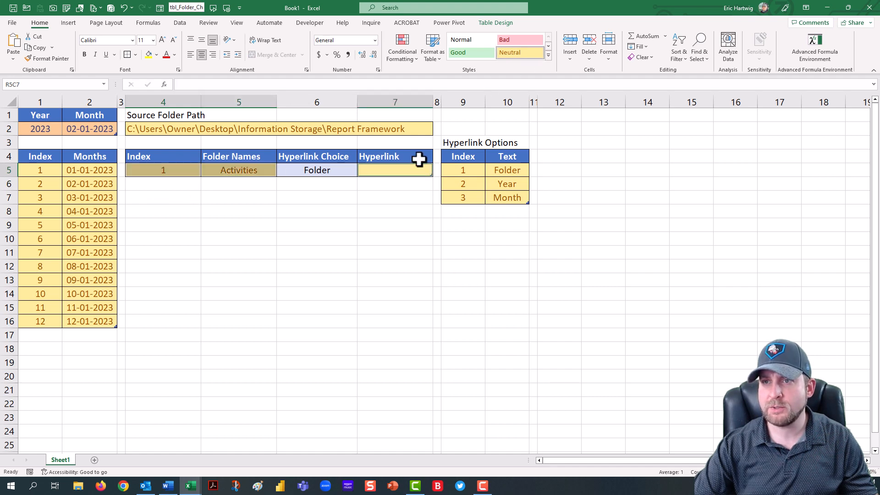
Step: Apply the Input cell style to the Hyperlink Choice cell and check its dropdown list
left_click(328, 173)
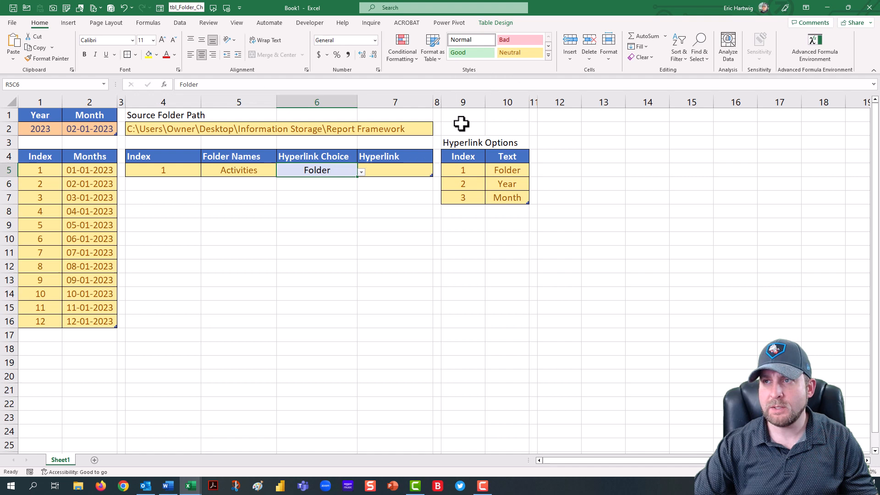
left_click(549, 55)
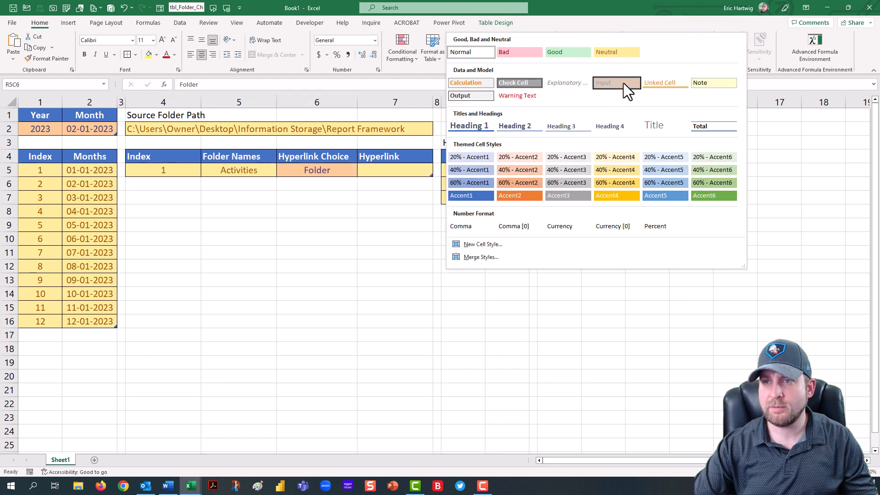
left_click(623, 83)
left_click(333, 183)
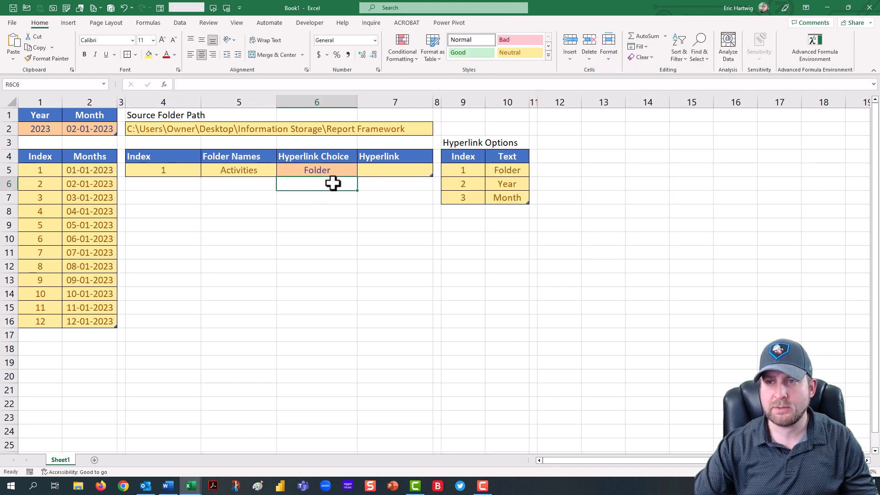
left_click(327, 170)
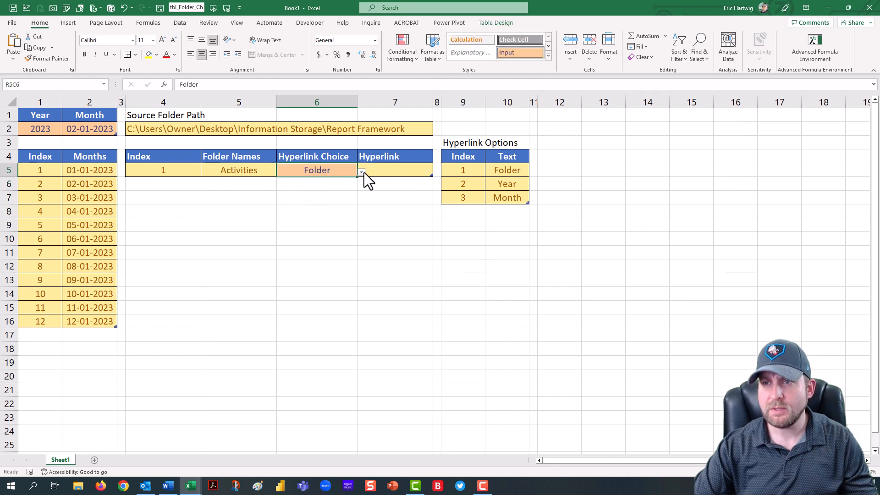
left_click(362, 172)
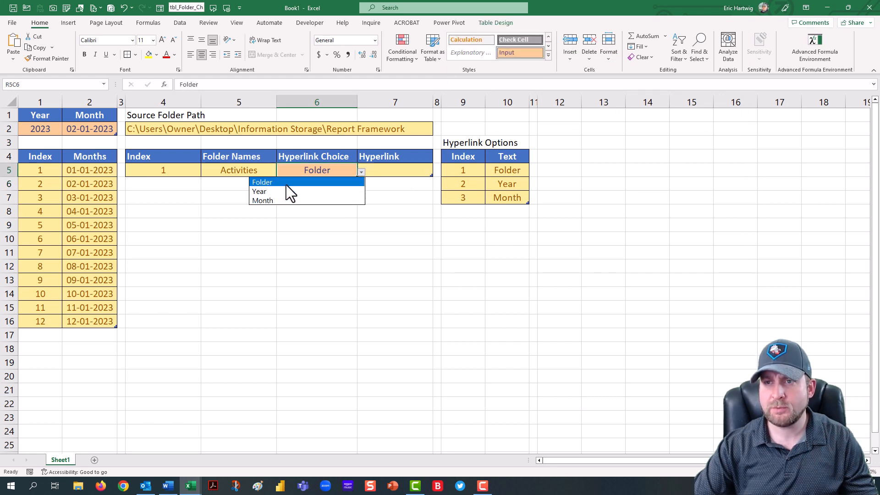
left_click(189, 199)
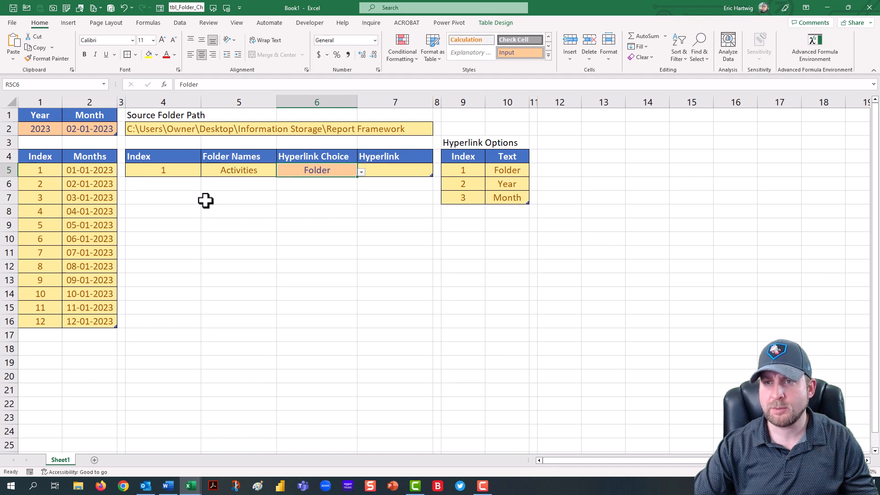
left_click(195, 202)
key("Down")
key("Down")
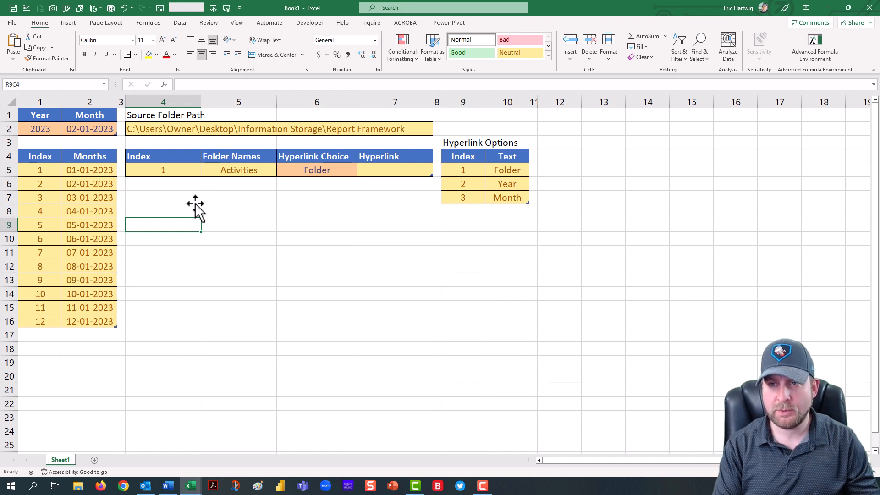
type("=")
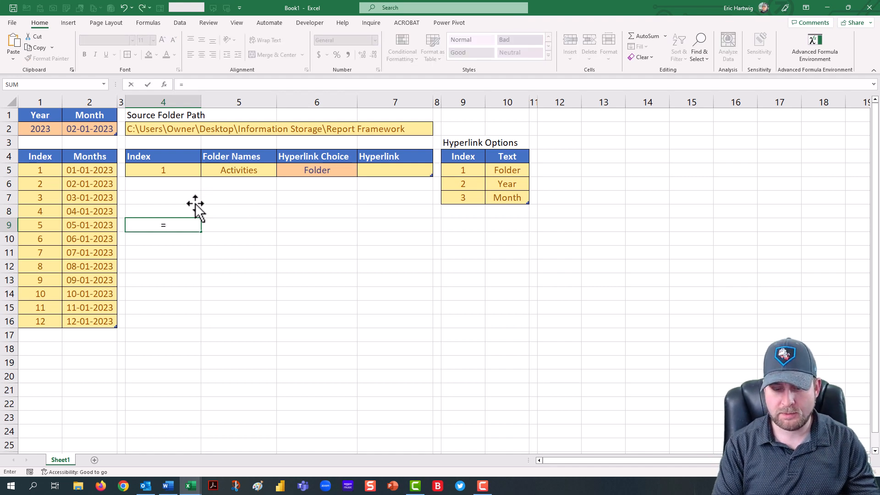
left_click(148, 129)
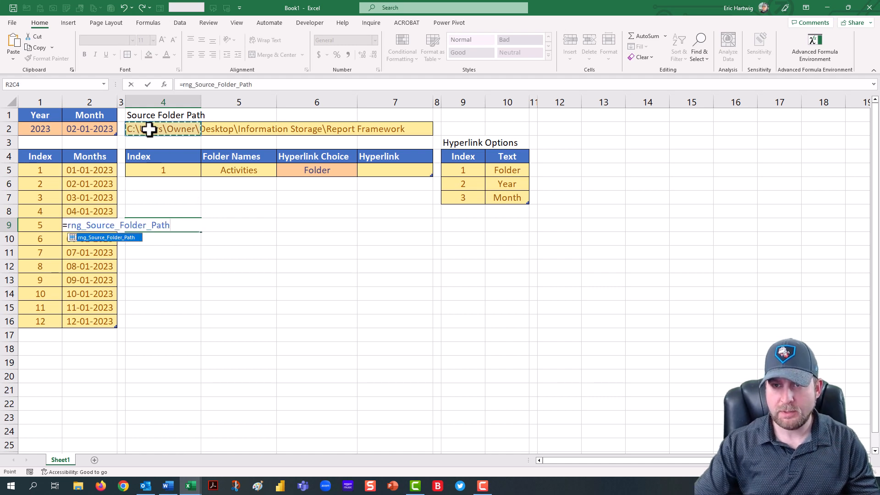
key("BackSpace")
key("BackSpace")
key("BackSpace")
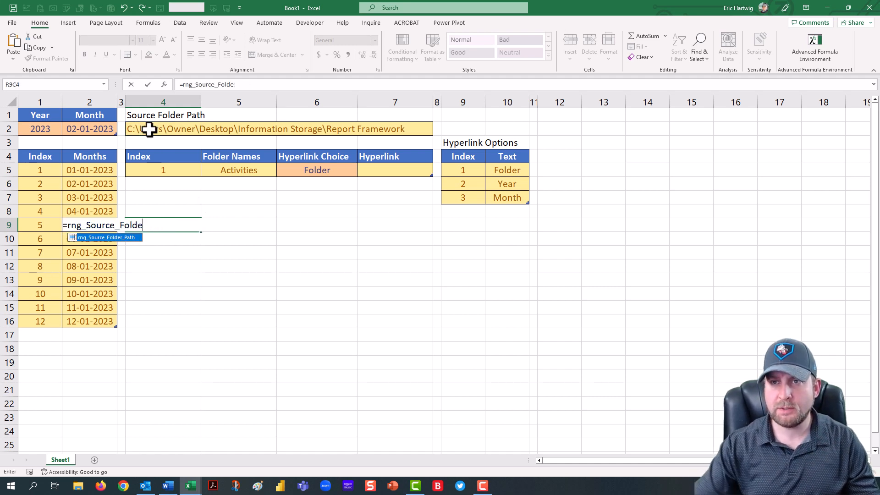
left_click_drag(183, 85, 316, 87)
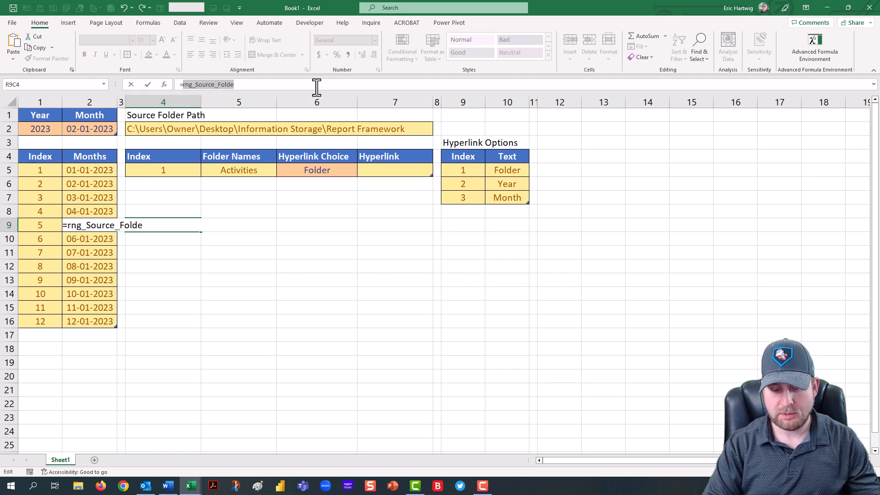
Step: Build a CONCATENATE formula in R9C4 joining the source folder path, "\" and the Folder Names column
type("concat")
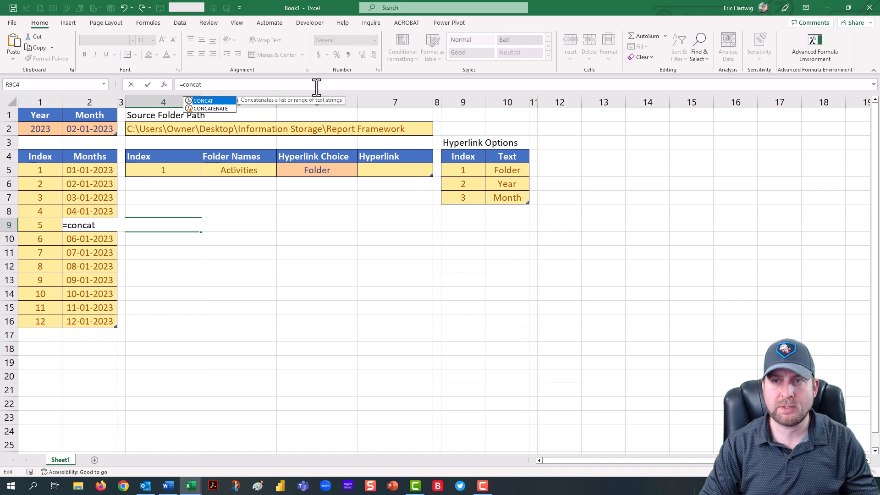
key("Down")
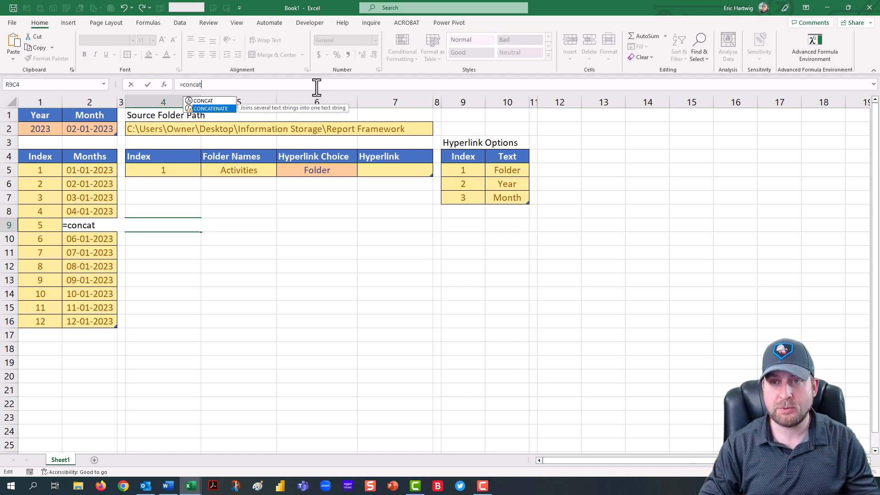
key("Tab")
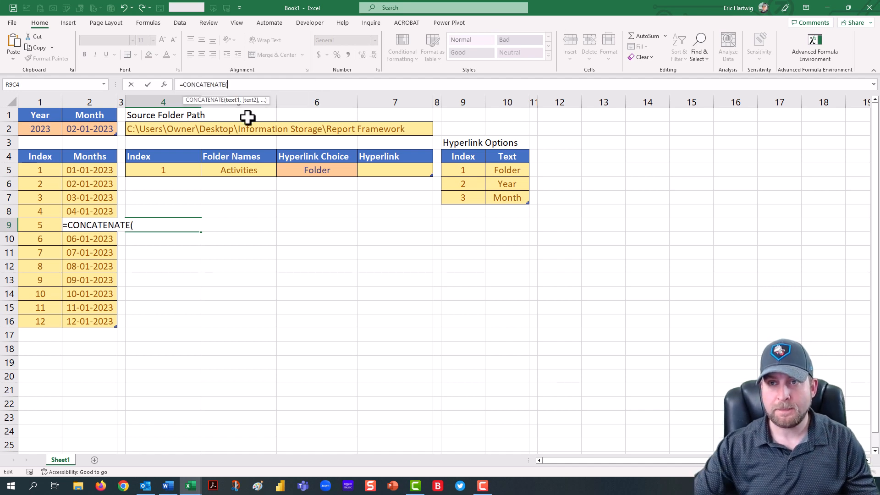
left_click(164, 129)
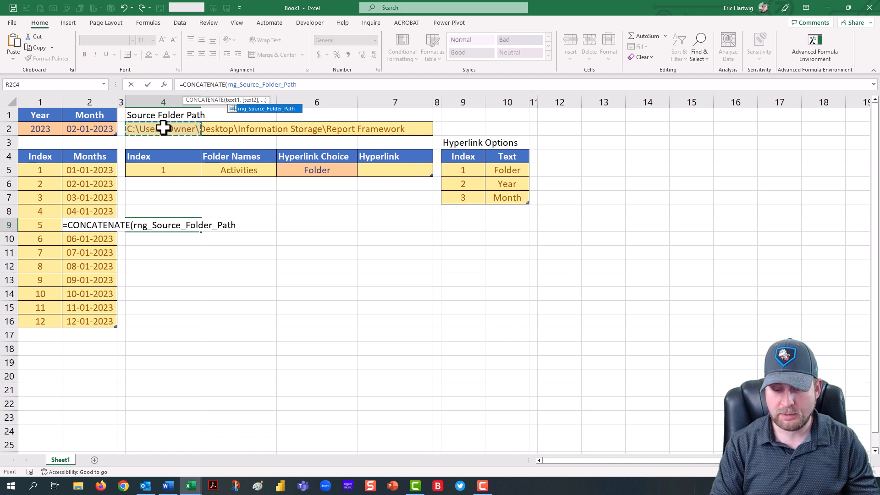
type(",\"\\")
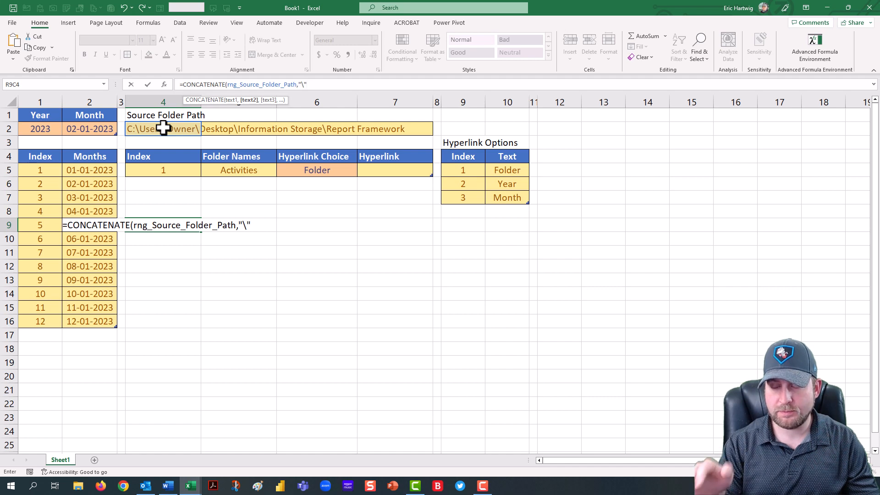
type("\",")
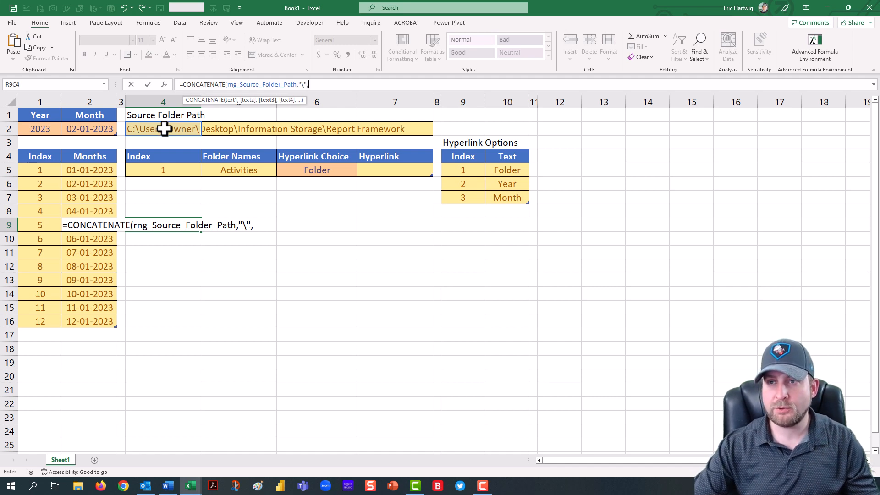
left_click(233, 169)
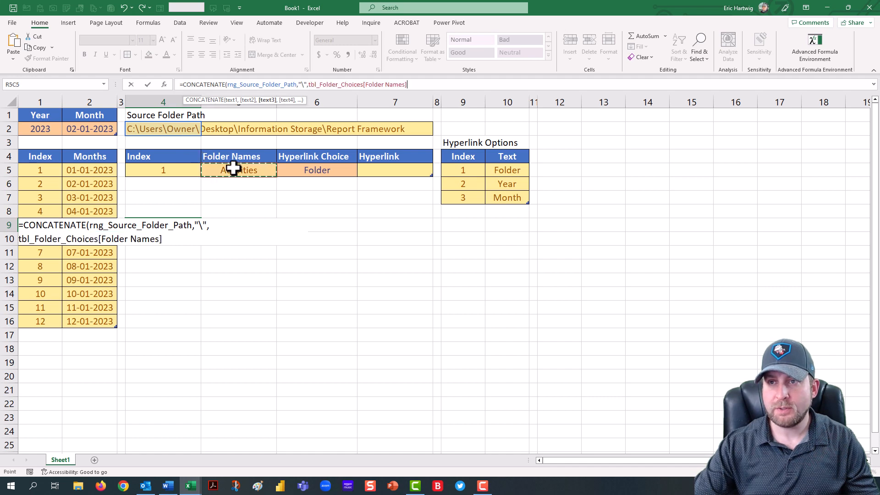
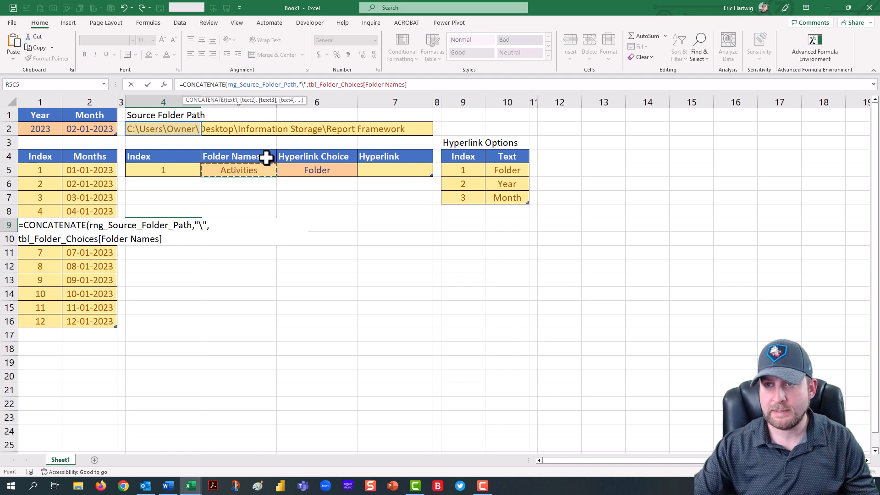
Step: Replace the Folder Names table reference with R5C5 and enter the path formula in R9C4
left_click_drag(310, 84, 407, 84)
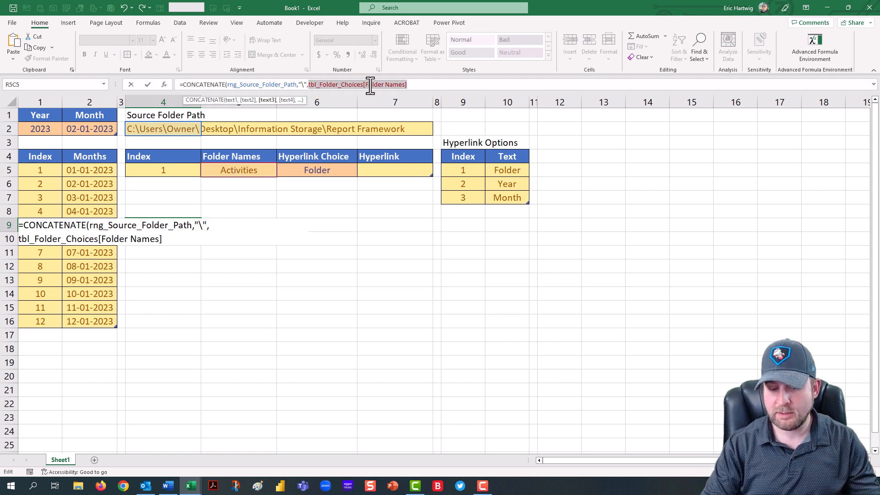
key("BackSpace")
type("RC")
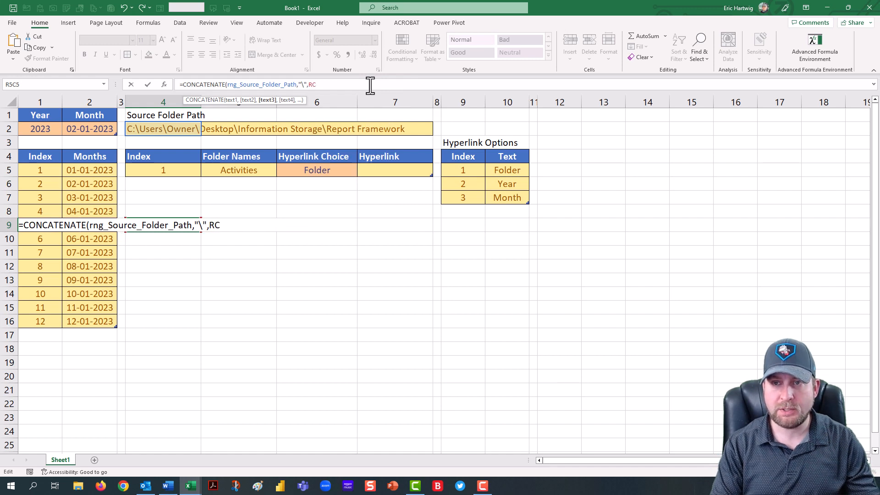
type("5")
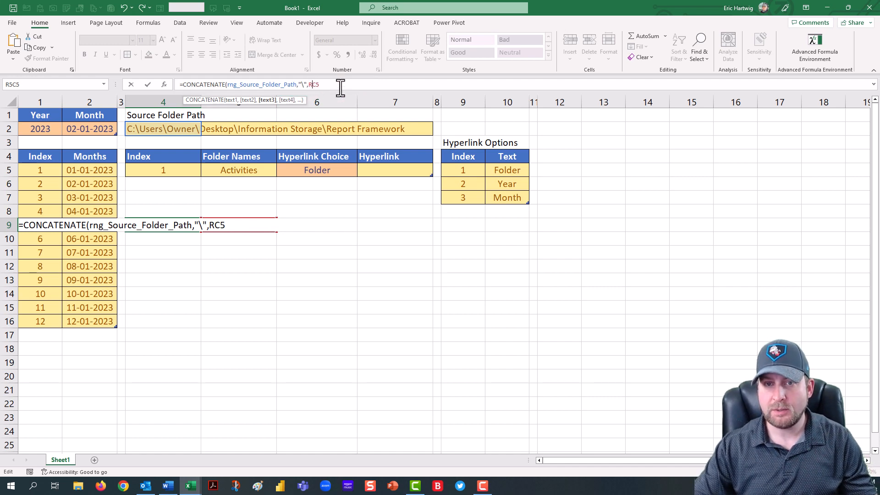
type("5")
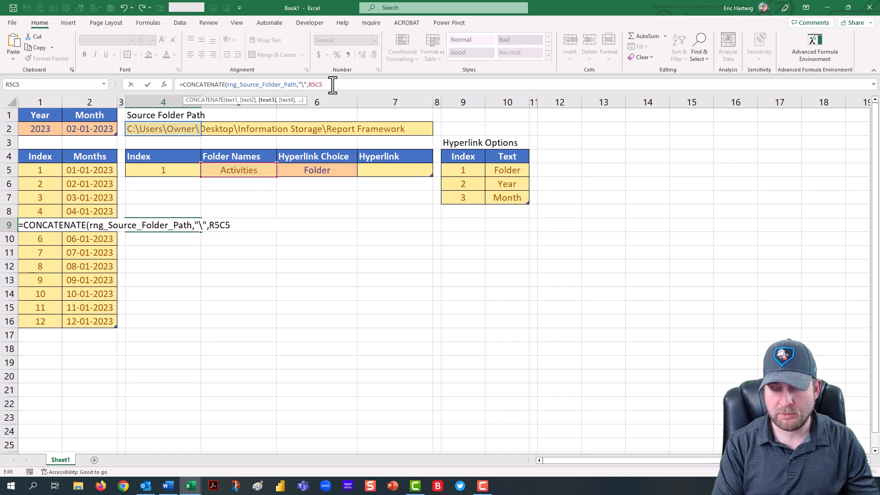
type(")")
key("Return")
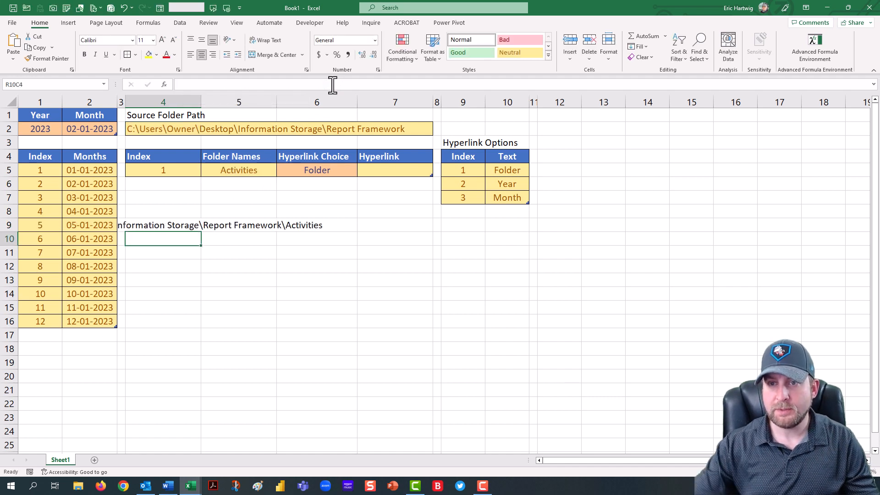
Step: Left-align R9C4 to R11C4 and copy the path formula down into R10C4 and R11C4
left_click_drag(174, 222, 175, 255)
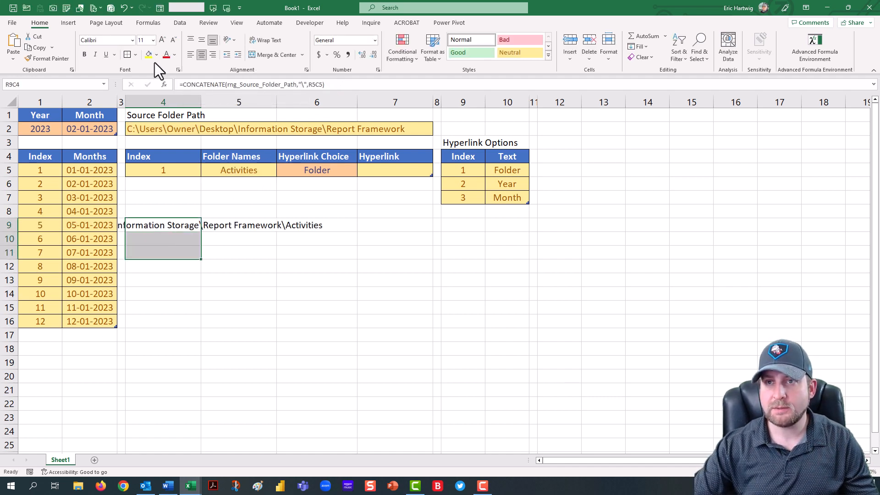
left_click(191, 55)
left_click(170, 236)
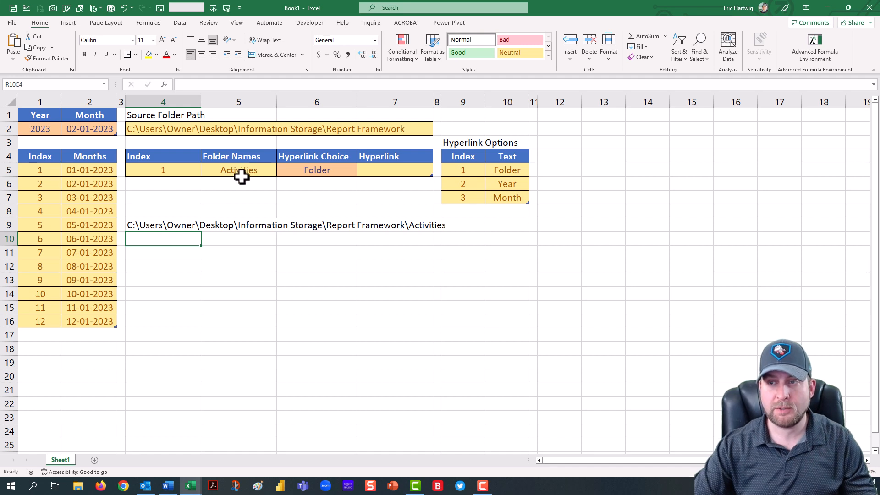
left_click(187, 228)
left_click_drag(201, 232, 197, 257)
left_click(191, 238)
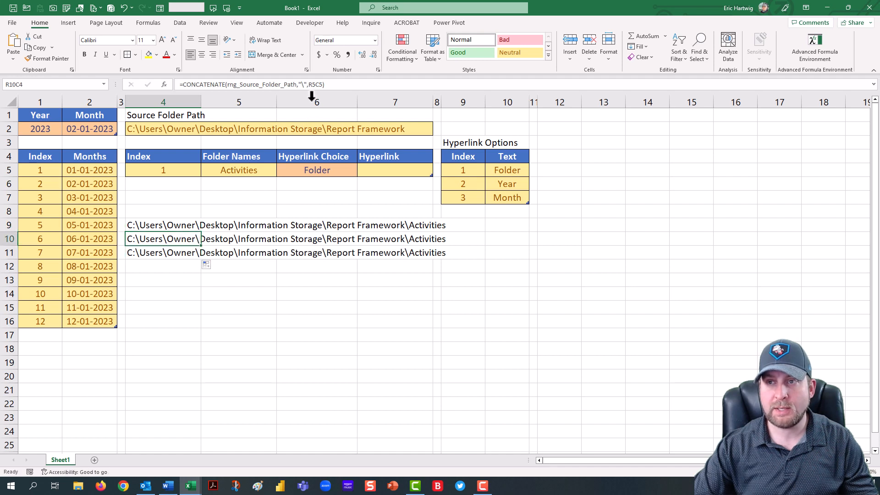
Step: Extend the R10C4 formula to append "\" and the focus-date Year, dropping a trial Month addition
left_click(338, 85)
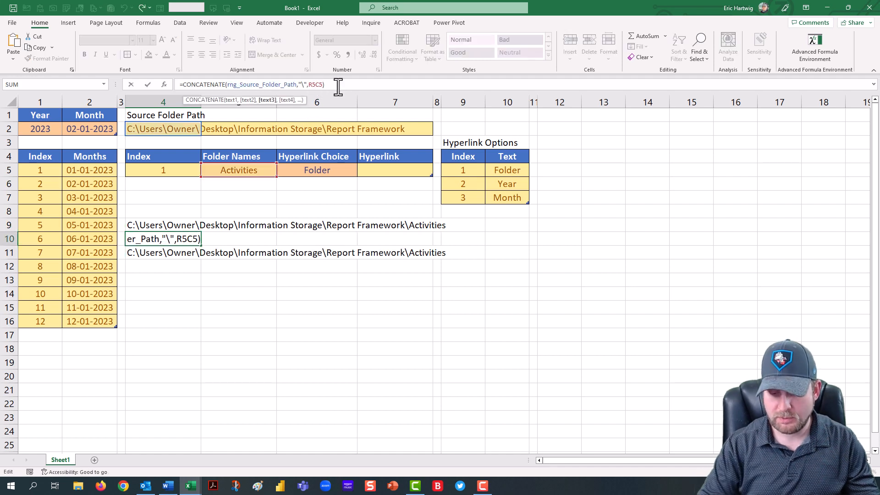
type(",\"\\\",")
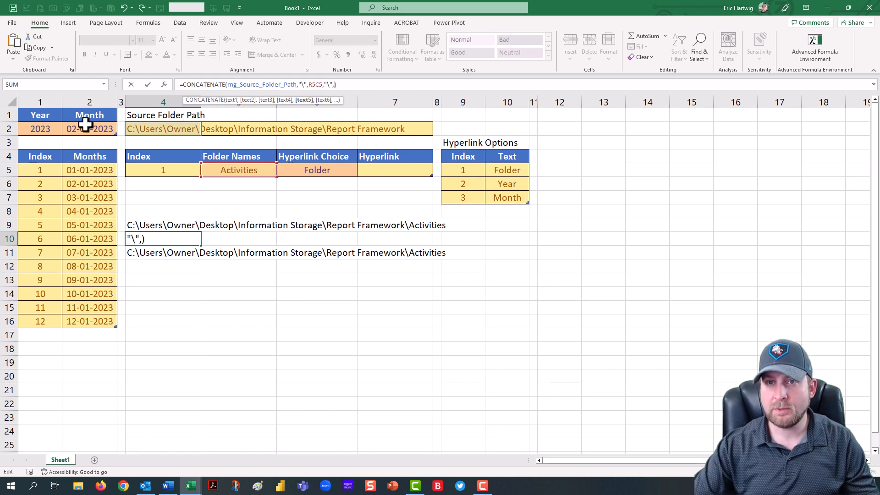
left_click(36, 130)
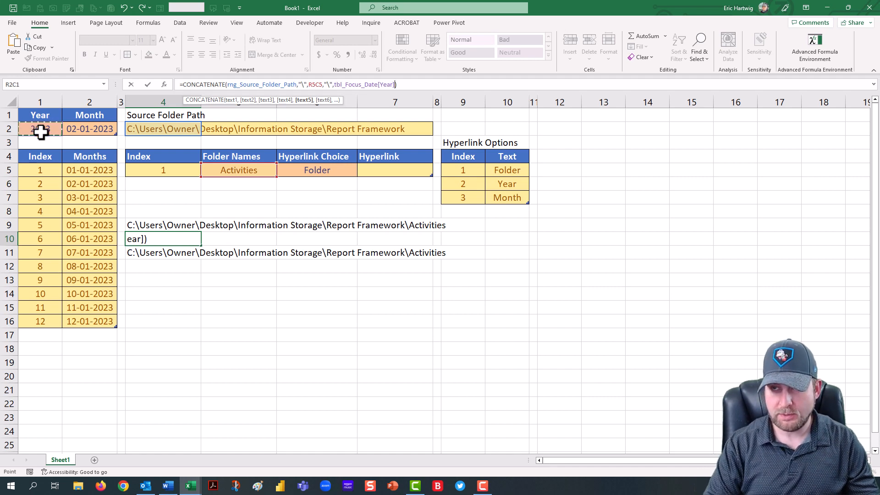
type(",\"\\\"")
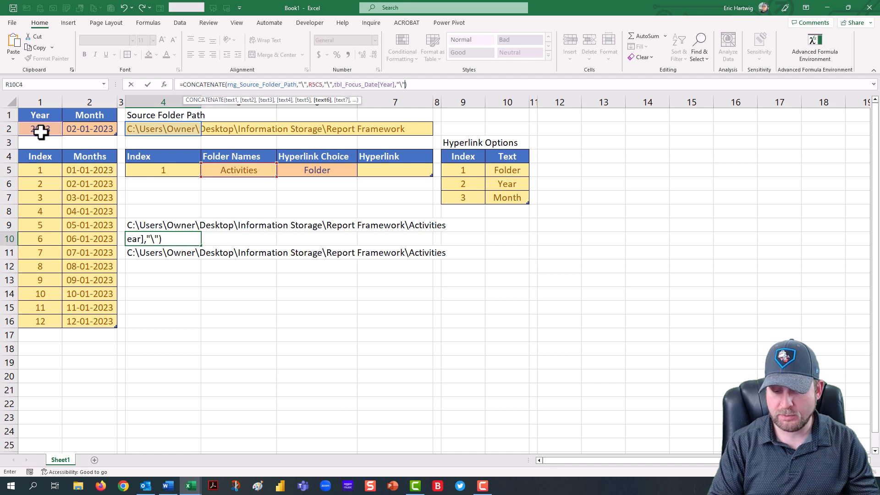
type(",")
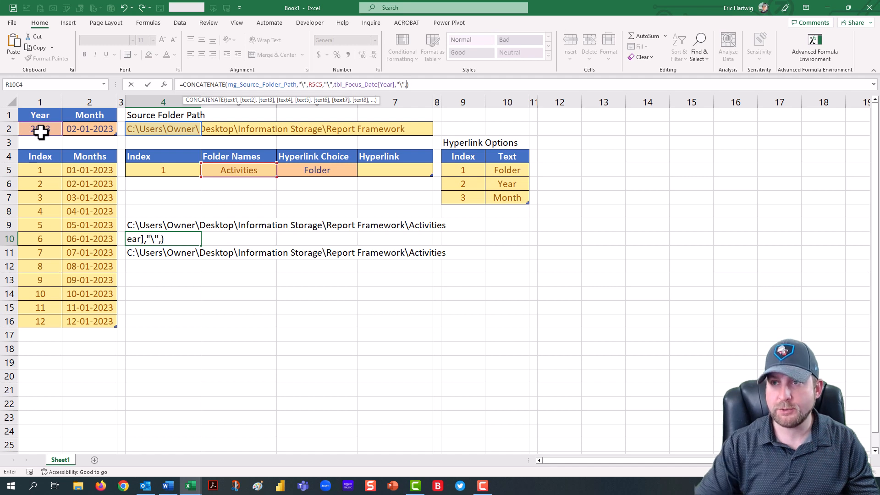
left_click(88, 130)
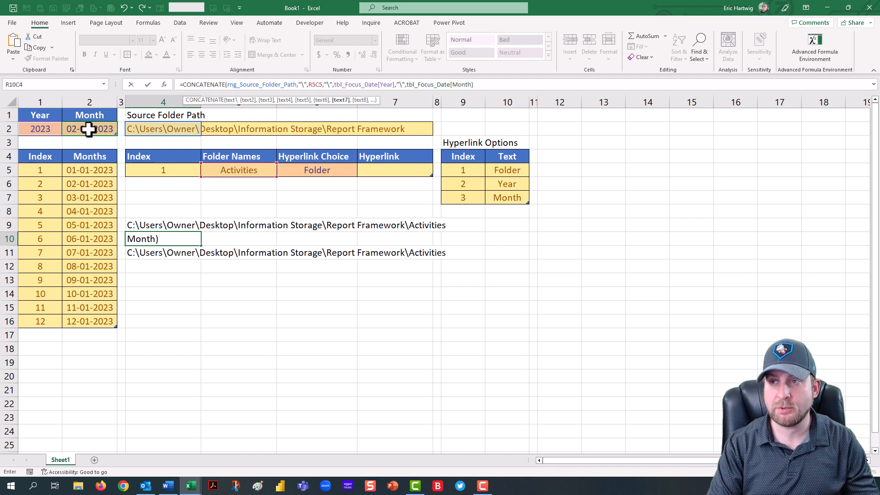
key("BackSpace")
key("BackSpace")
key("BackSpace")
key("BackSpace")
key("BackSpace")
key("BackSpace")
key("BackSpace")
key("BackSpace")
key("BackSpace")
key("BackSpace")
key("BackSpace")
key("BackSpace")
key("BackSpace")
key("BackSpace")
key("BackSpace")
key("BackSpace")
key("BackSpace")
key("BackSpace")
key("BackSpace")
key("BackSpace")
type("t")
key("BackSpace")
key("BackSpace")
key("BackSpace")
key("BackSpace")
key("BackSpace")
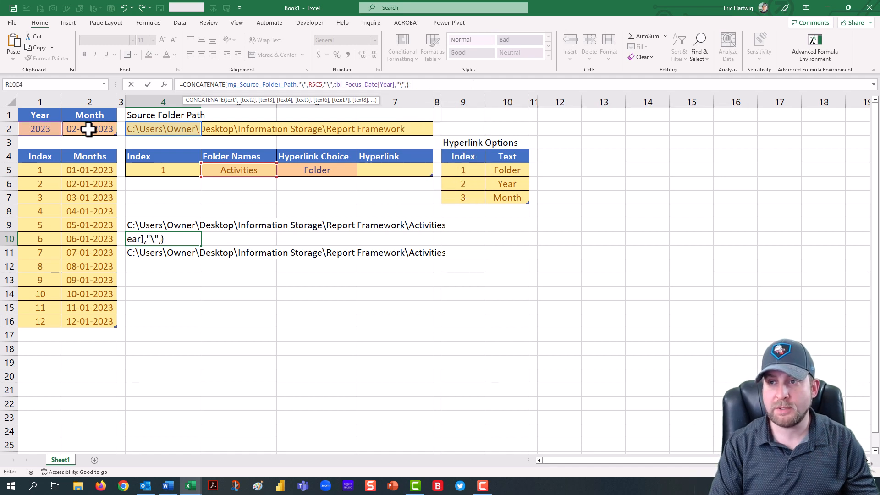
key("BackSpace")
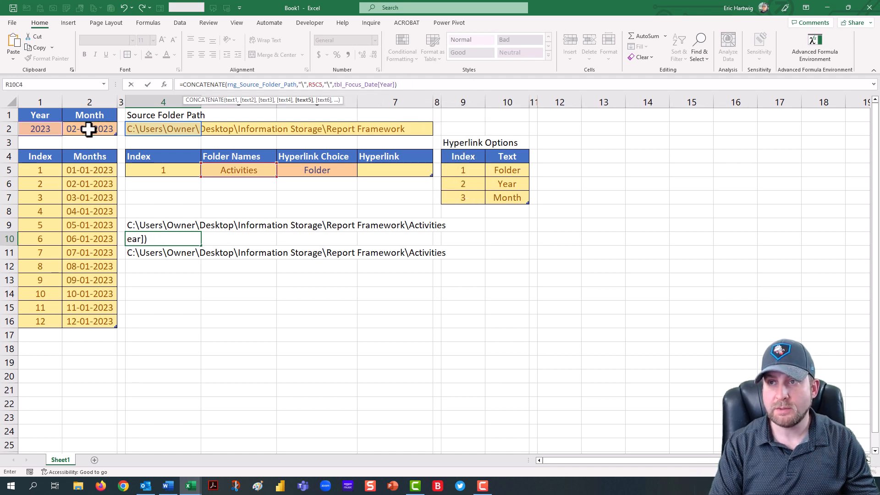
key("Return")
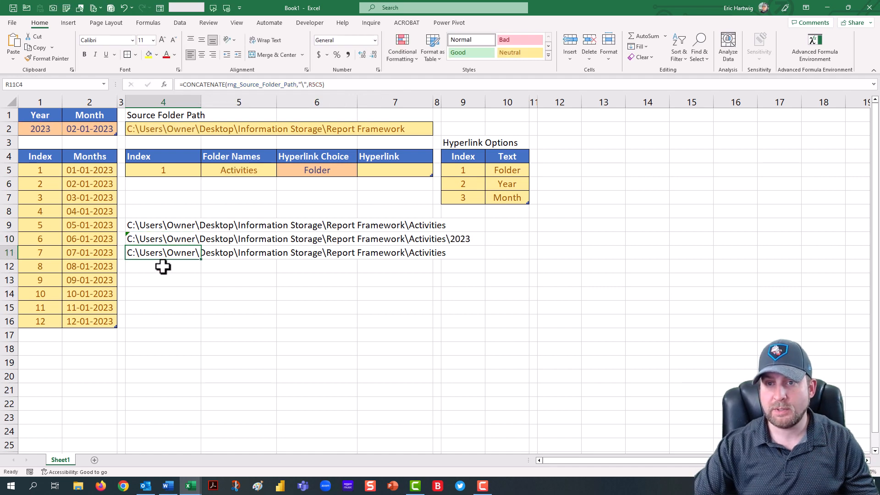
Step: Extend the R11C4 formula to append "\", the focus-date Year, "\" and the focus-date Month
left_click(324, 85)
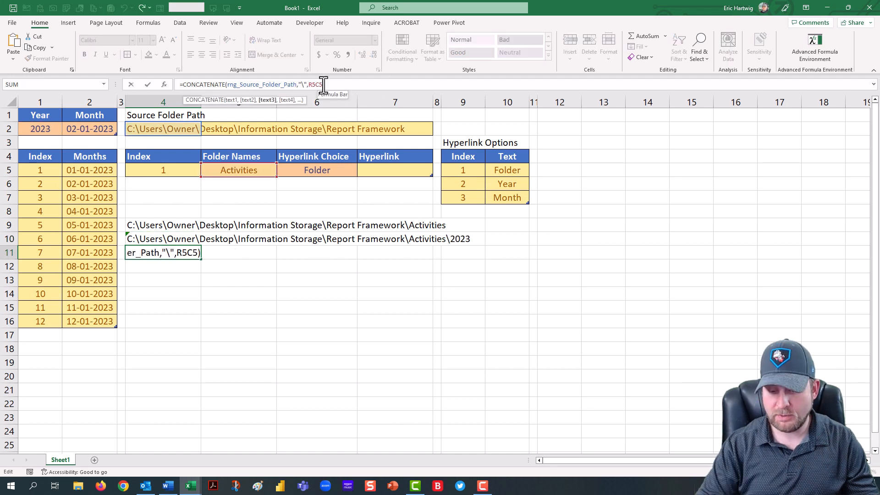
type(",")
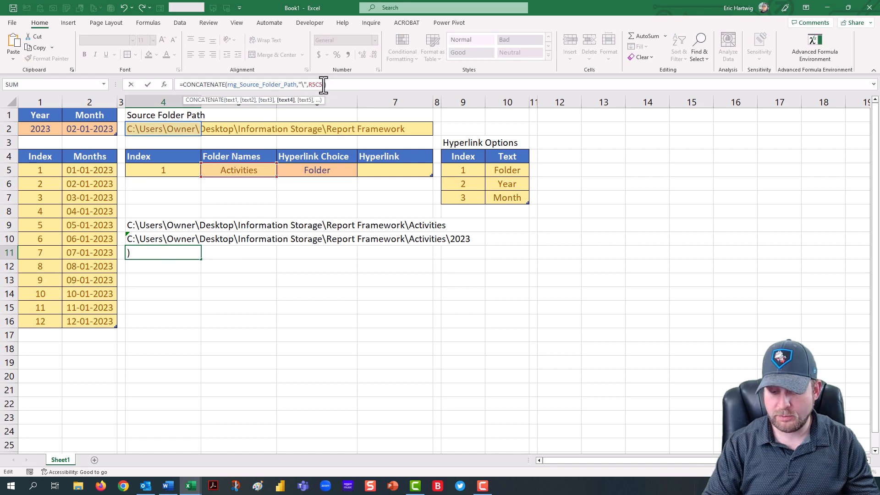
type("\"\\")
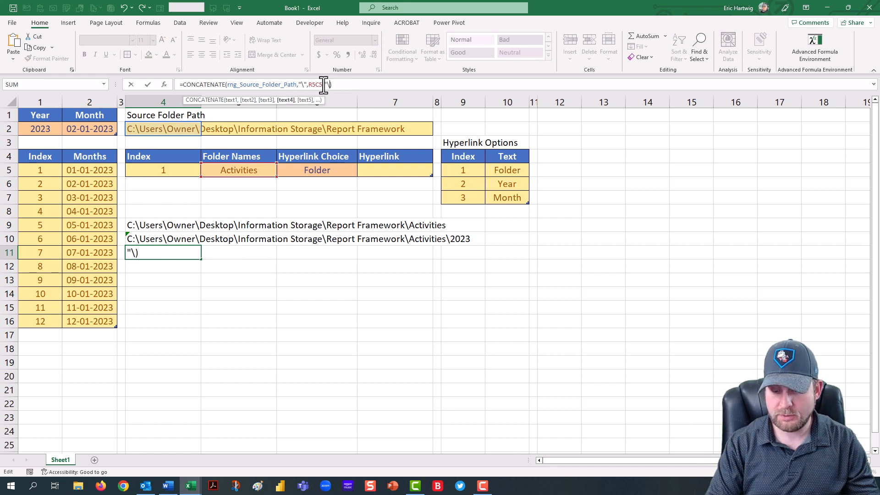
type("\",")
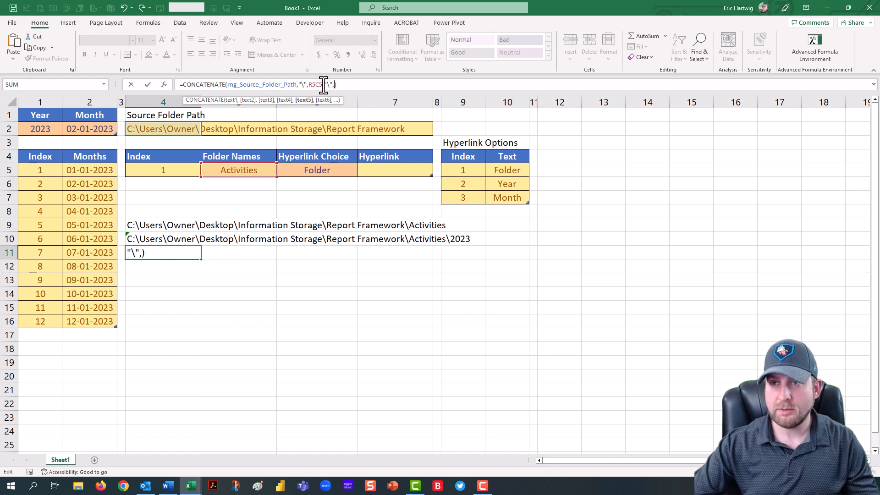
left_click(45, 130)
type(",\"")
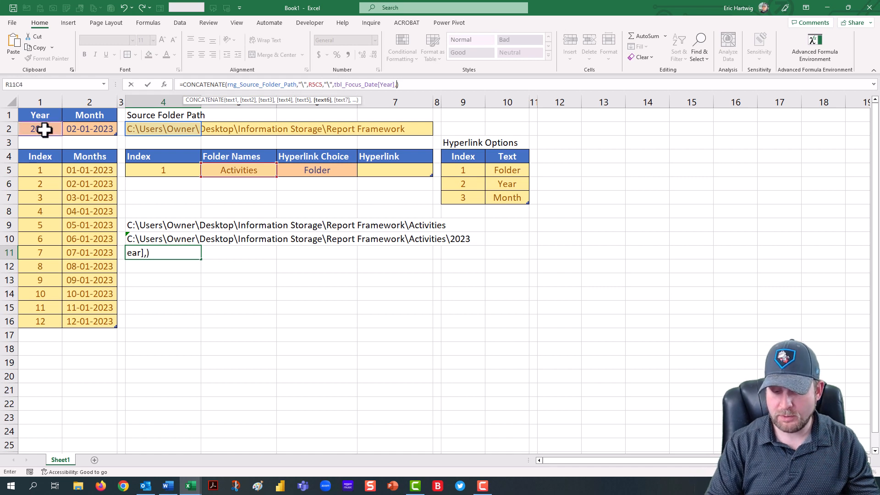
type("\\\",")
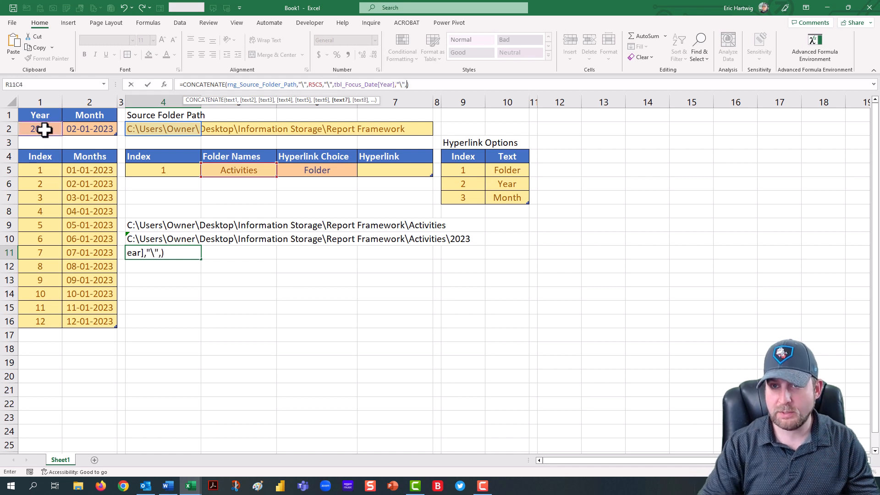
left_click(81, 130)
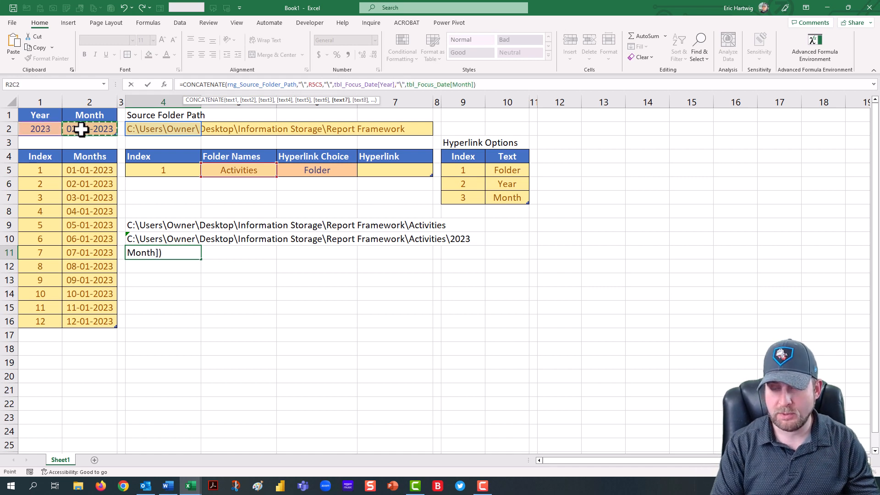
key("Return")
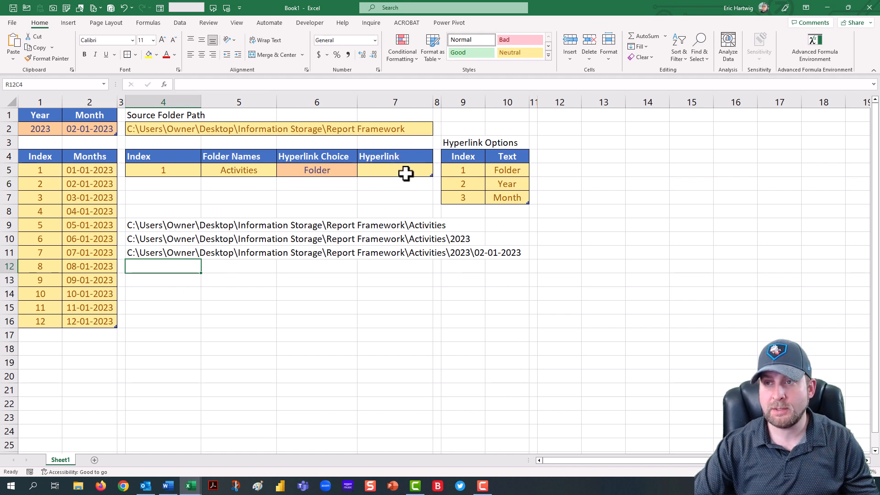
Step: Start an INDEX formula in R13C4 over the Hyperlink Options table data, opening a MATCH for the row
left_click(184, 281)
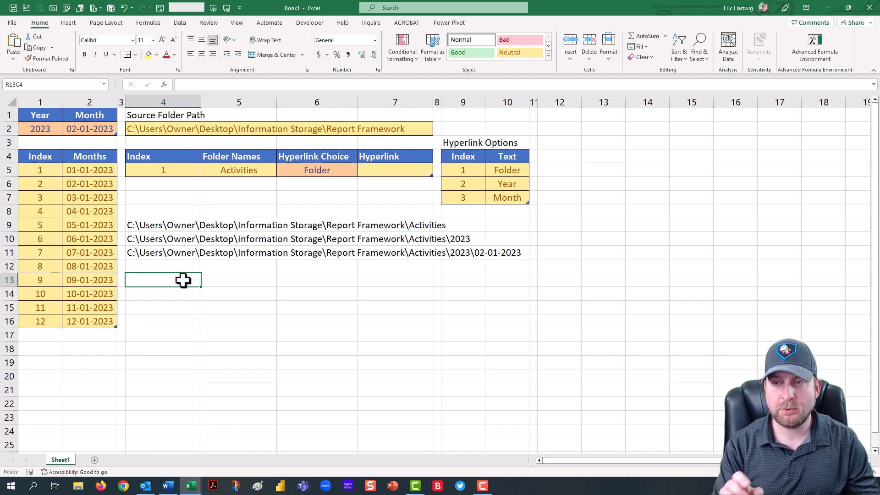
type("=Index")
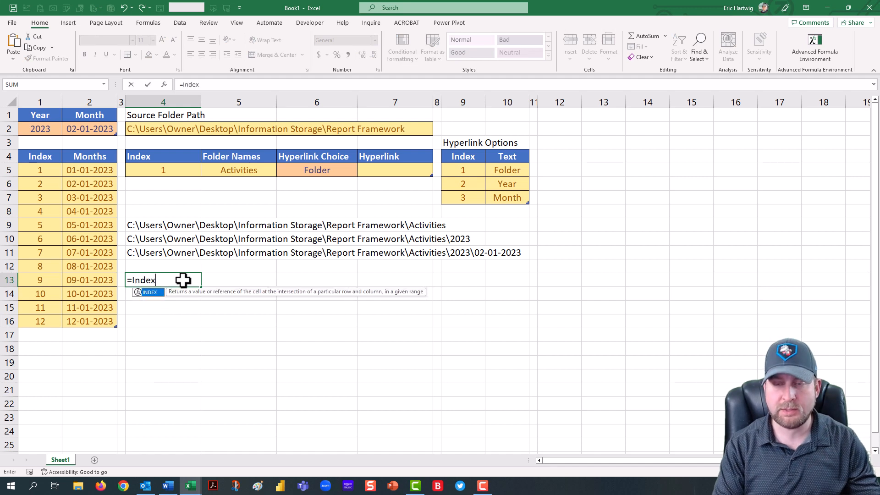
key("Tab")
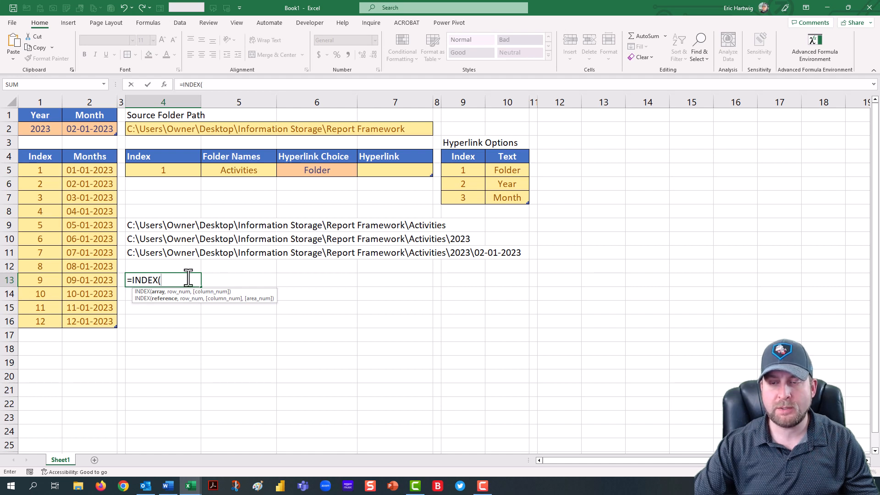
left_click_drag(459, 173, 506, 198)
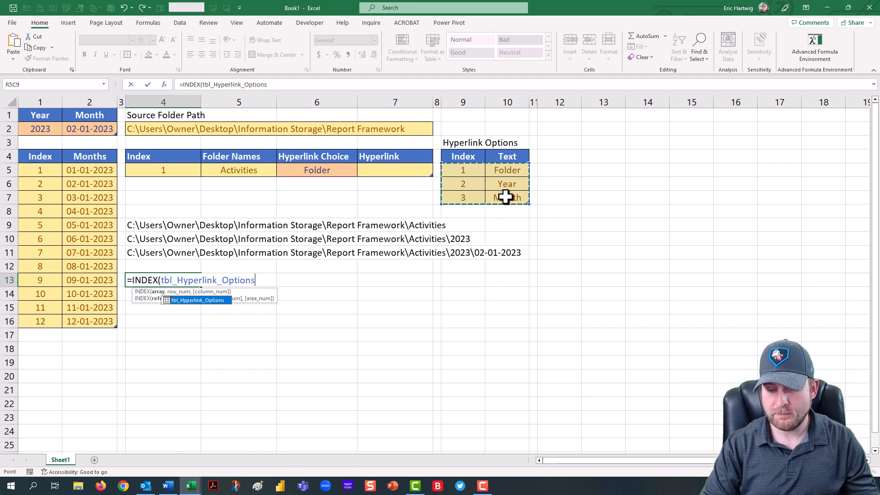
type("[")
key("Down")
key("Down")
key("Down")
key("Down")
key("Tab")
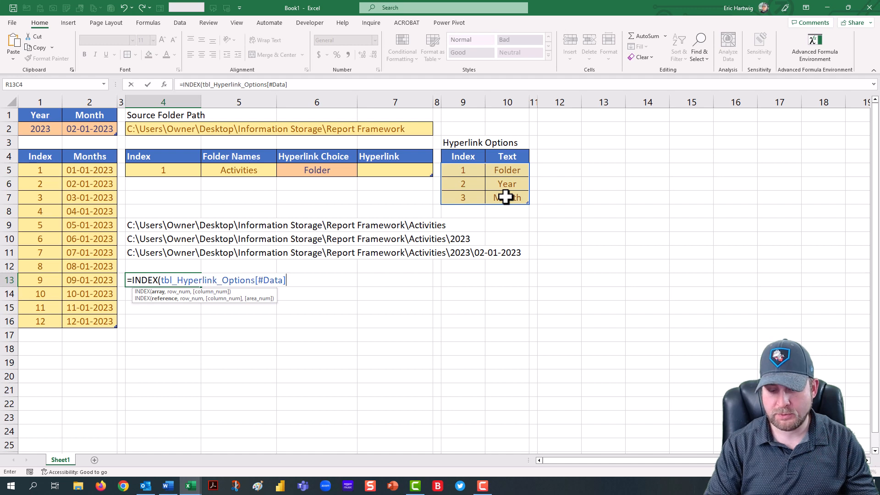
type(",")
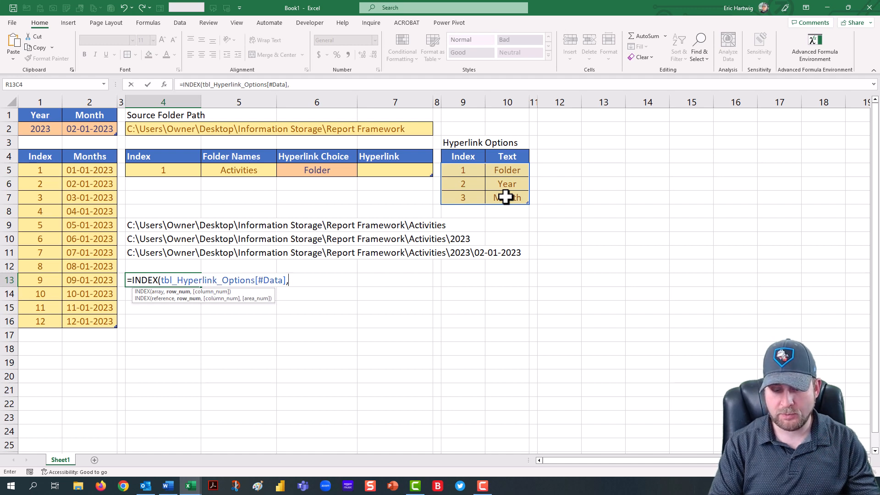
type("Match(")
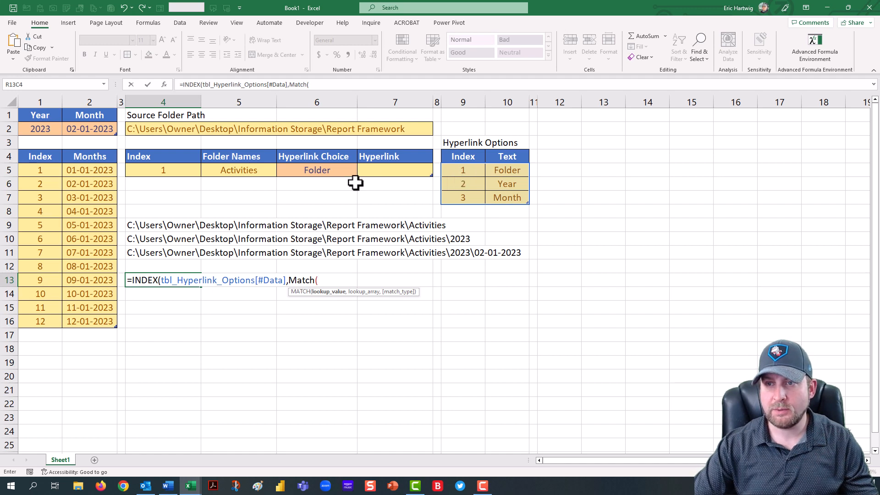
Step: Set the MATCH lookup value in the R13C4 formula to R5C6, the Hyperlink Choice cell
left_click(295, 170)
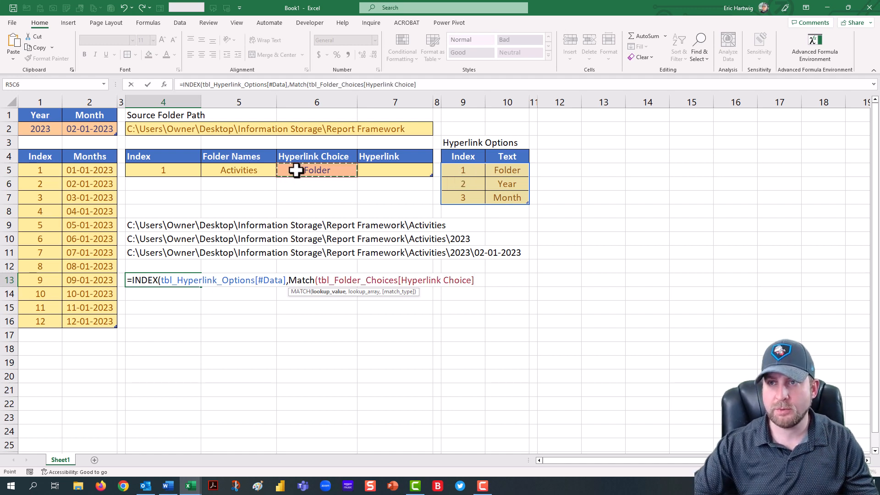
left_click_drag(308, 84, 436, 83)
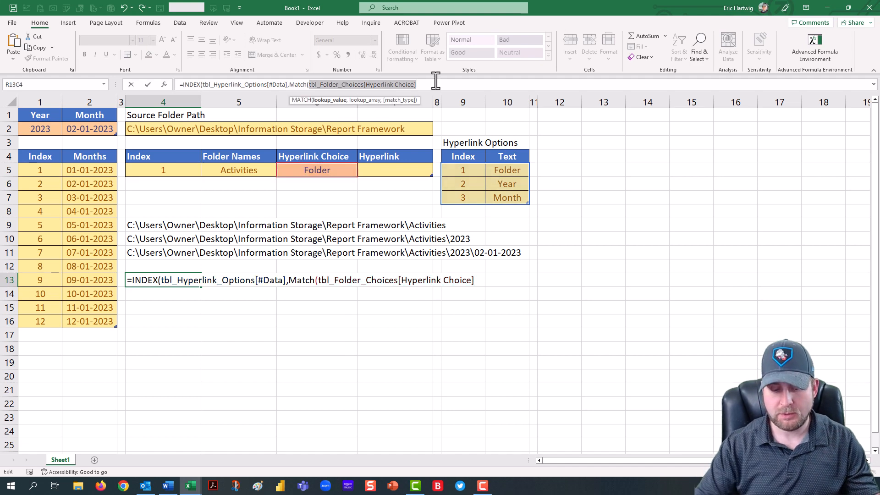
type("R5C5")
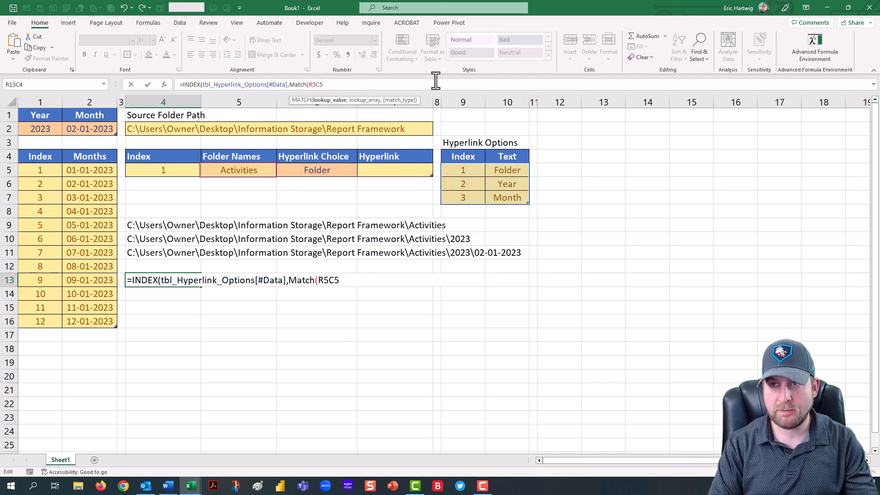
key("BackSpace")
type("6,")
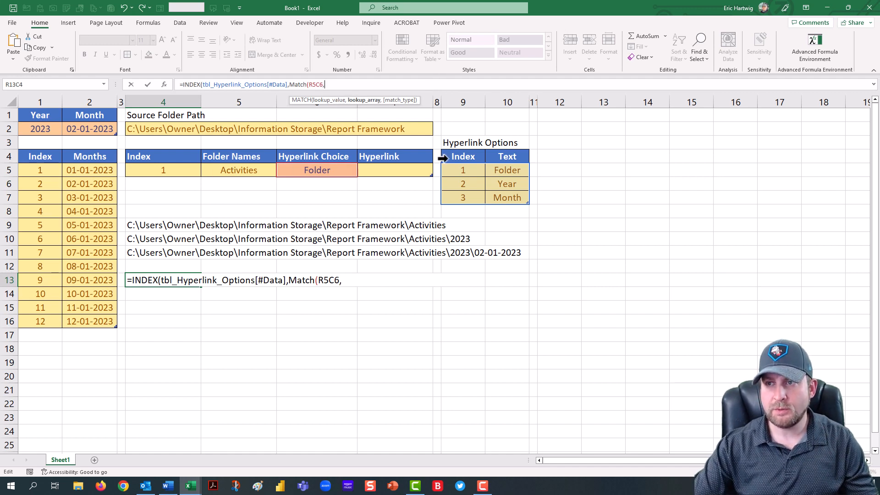
Step: Finish the R13C4 formula with lookup array tbl_Hyperlink_Options[Text], match type 0 and column 1, and enter it
left_click_drag(504, 170, 510, 198)
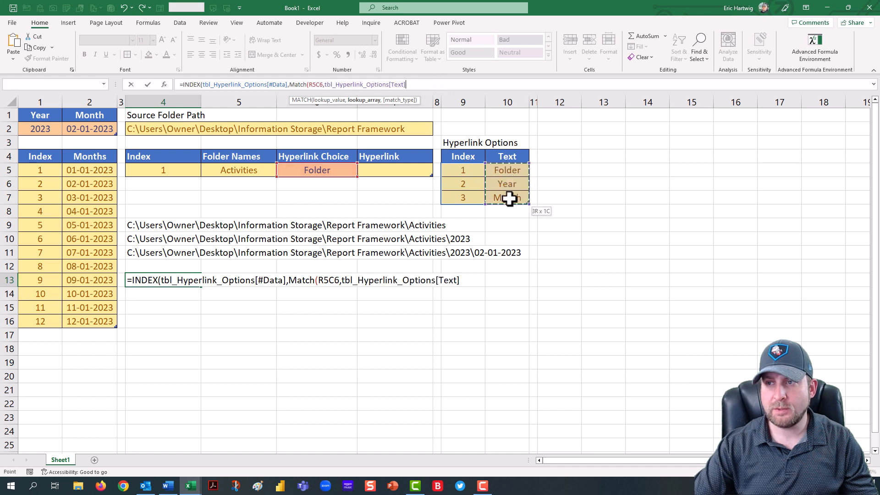
type(",")
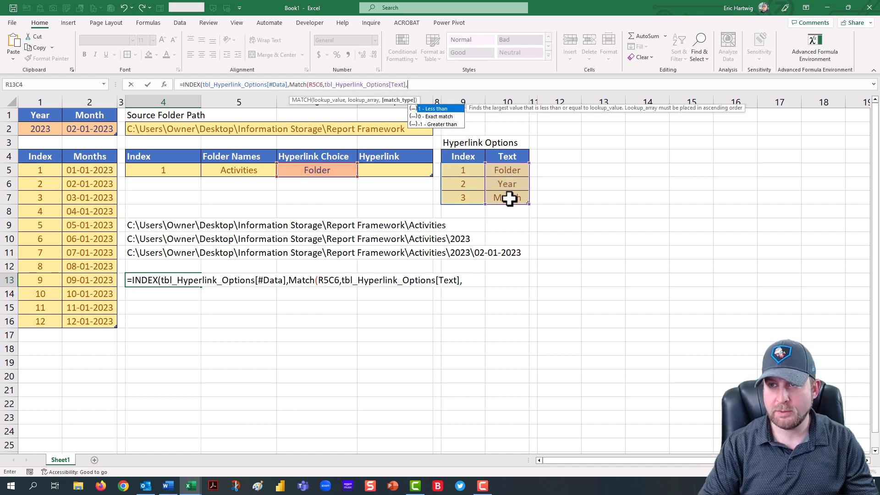
type("0")
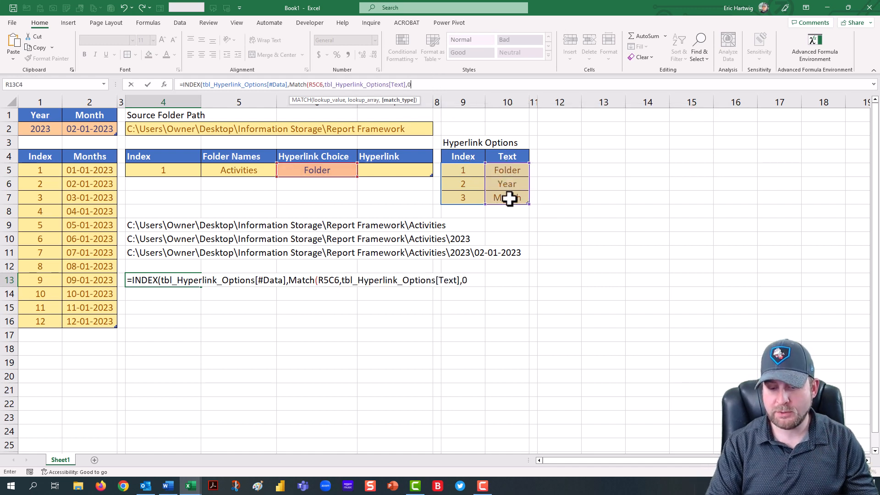
type(")")
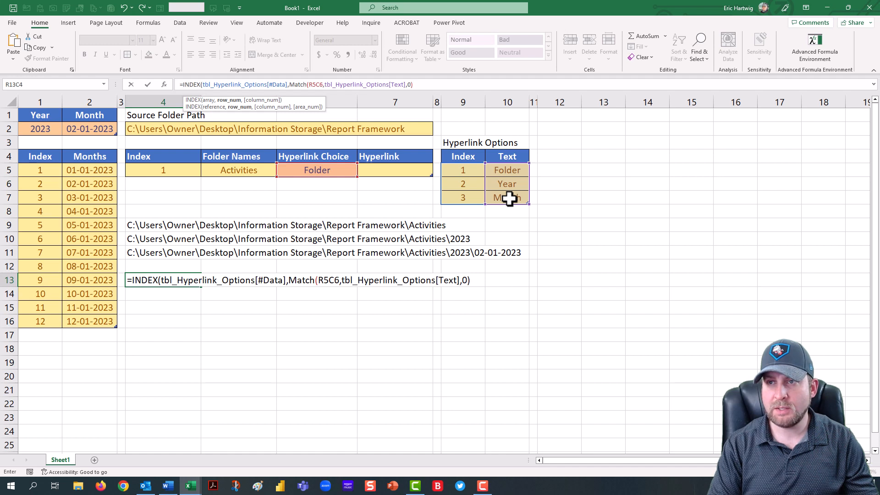
type(",")
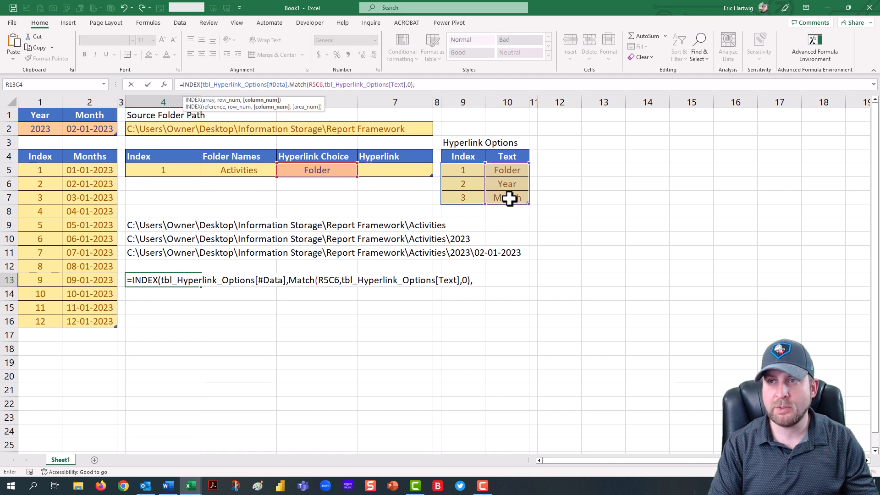
type("1)")
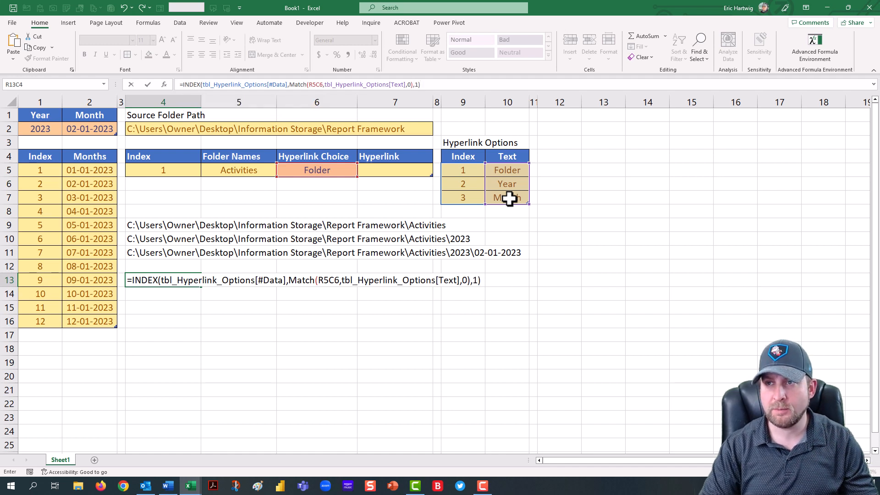
key("ctrl+Return")
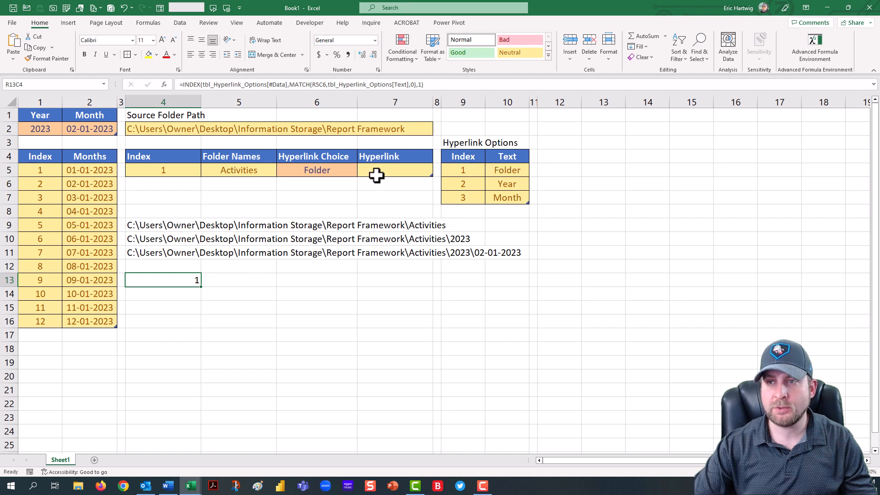
Step: Test the index formula by switching the Hyperlink Choice to Year, then Month, then back to Folder
left_click(346, 171)
left_click(362, 172)
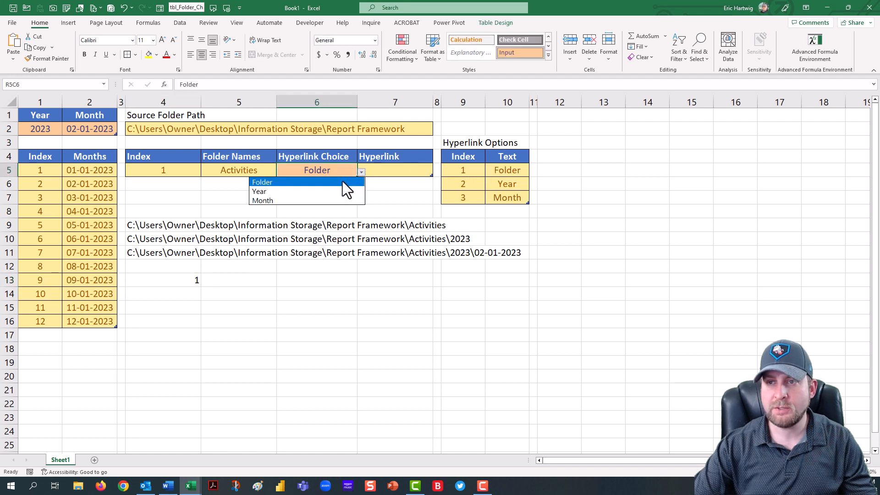
left_click(331, 192)
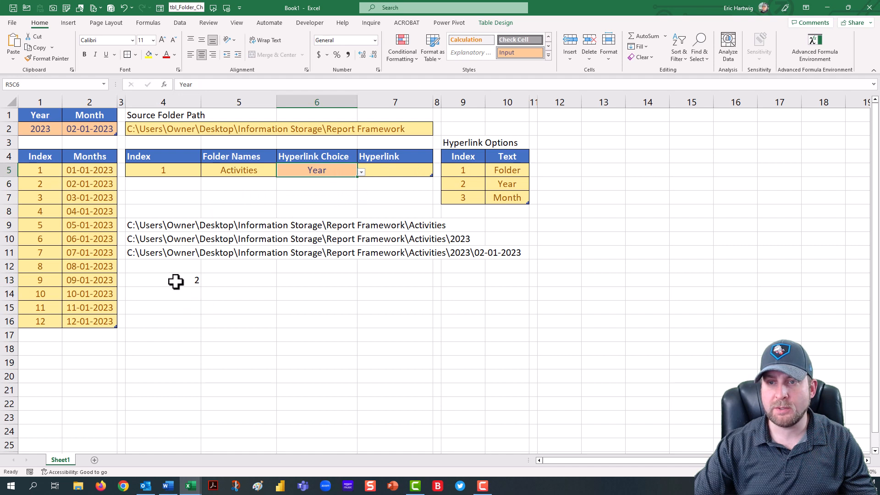
left_click(361, 172)
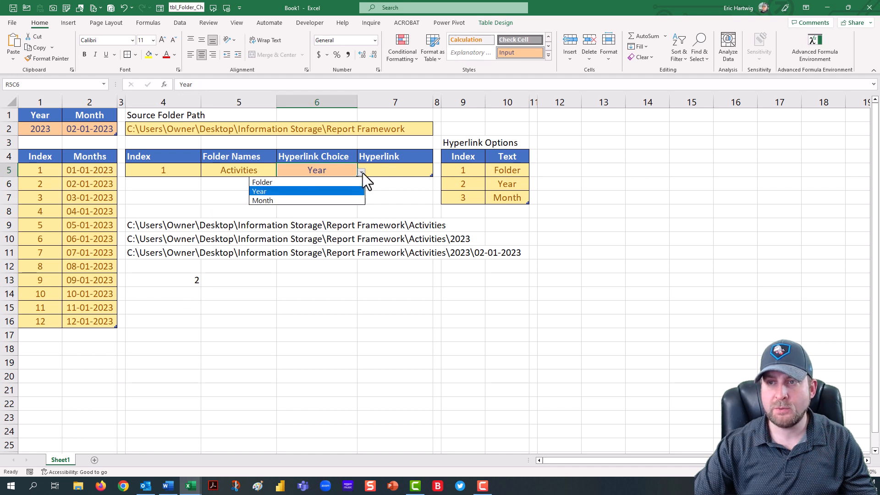
left_click(321, 201)
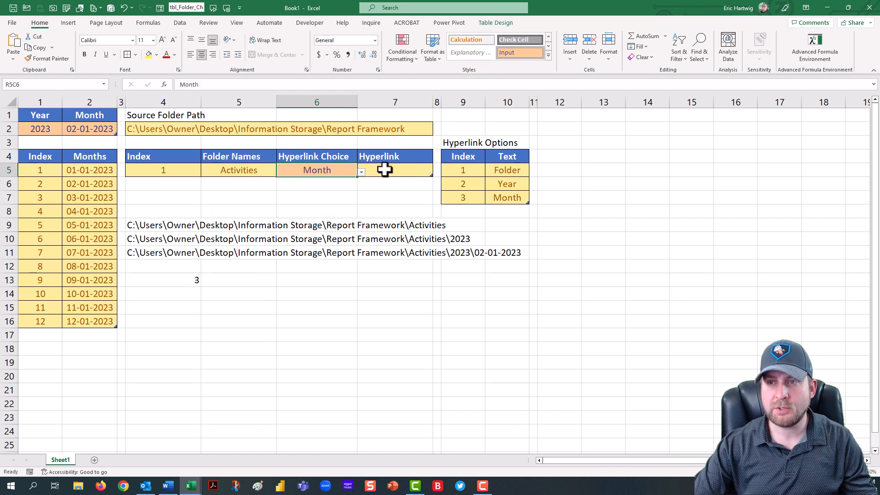
left_click(361, 172)
left_click(326, 182)
Step: Enter a placeholder CHOOSE formula in R14C4 with index 1 and values 1, 2 and 3 on separate lines
left_click(195, 292)
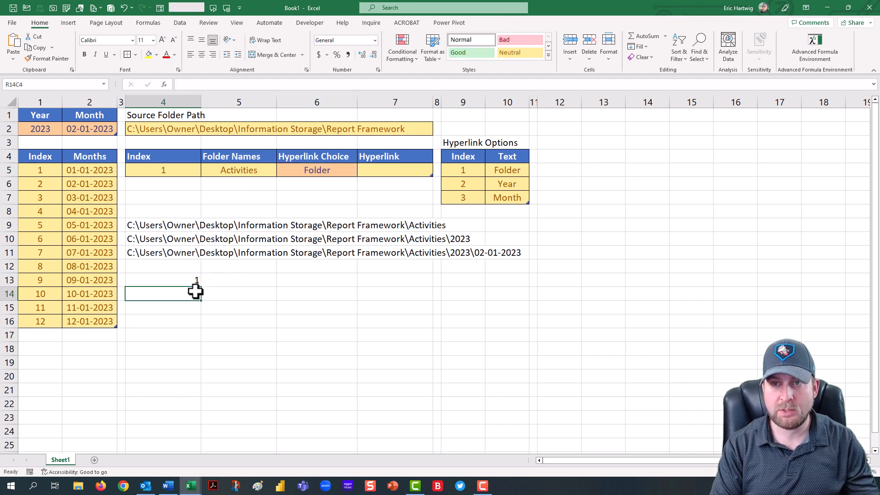
type("=Cho")
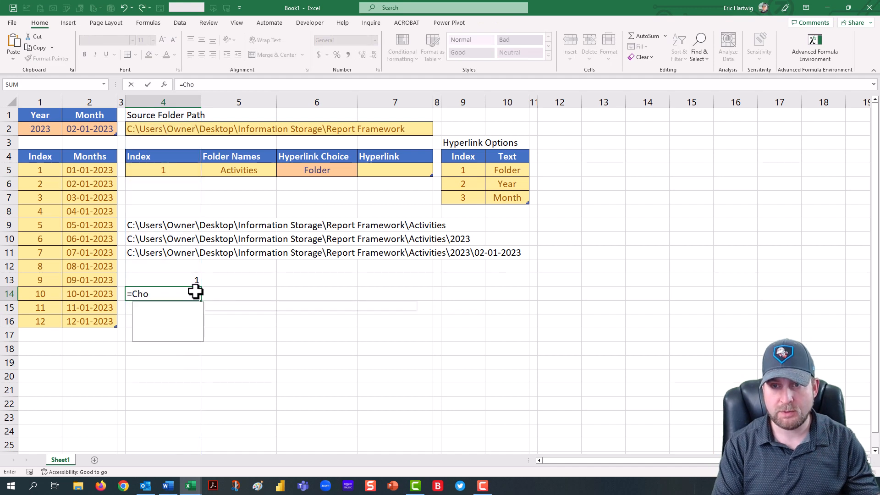
type("os")
key("Tab")
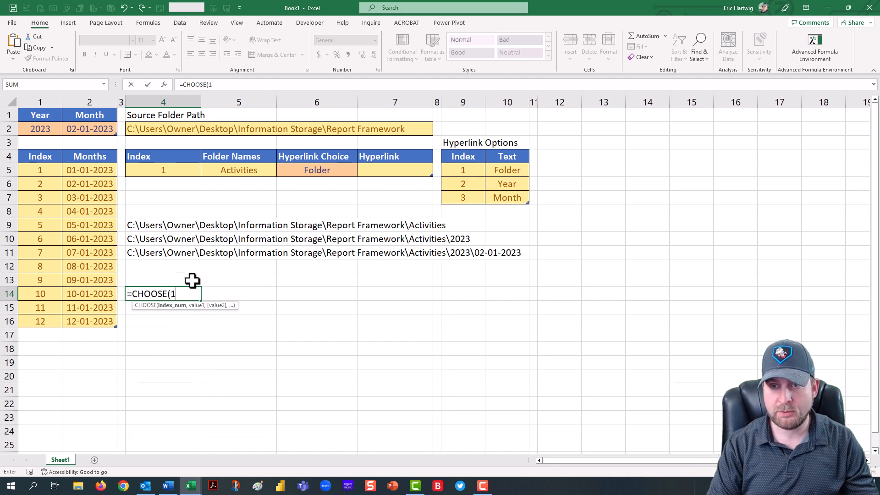
type("1,")
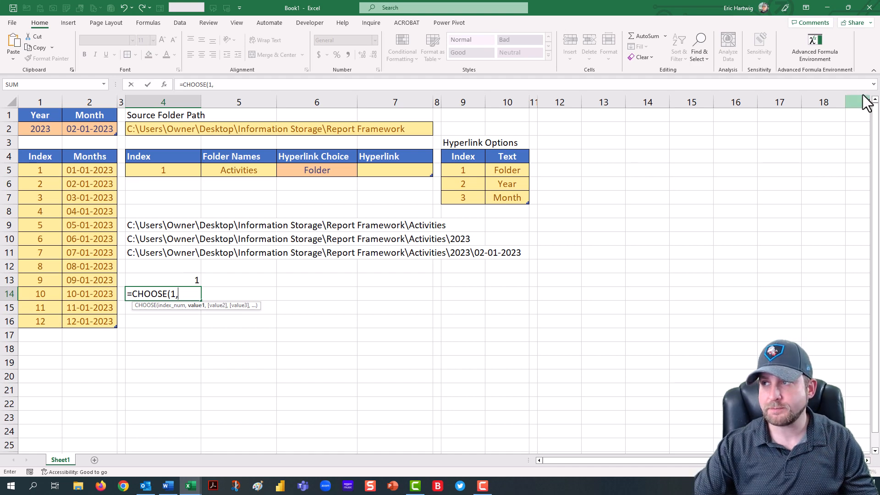
left_click(873, 84)
left_click(241, 88)
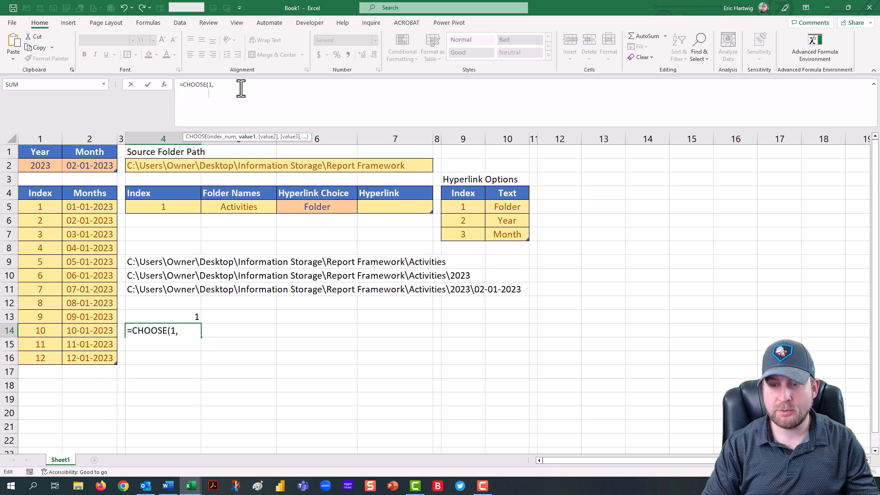
type("1,")
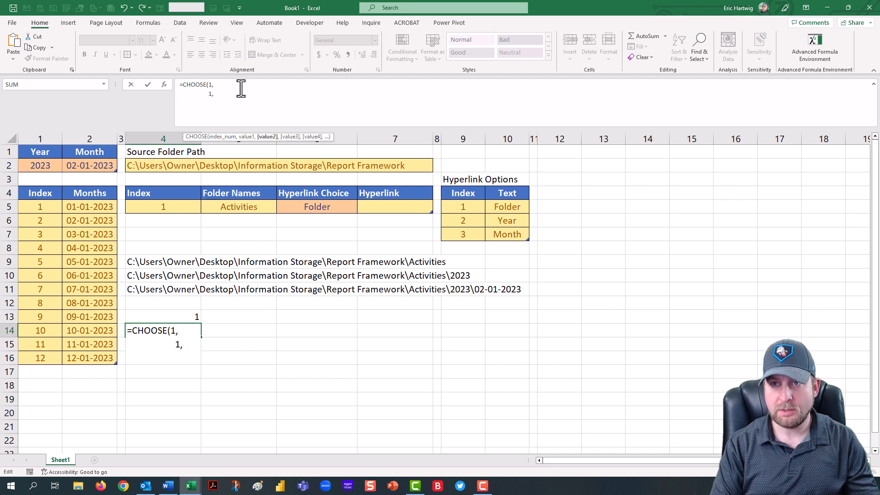
type("2,")
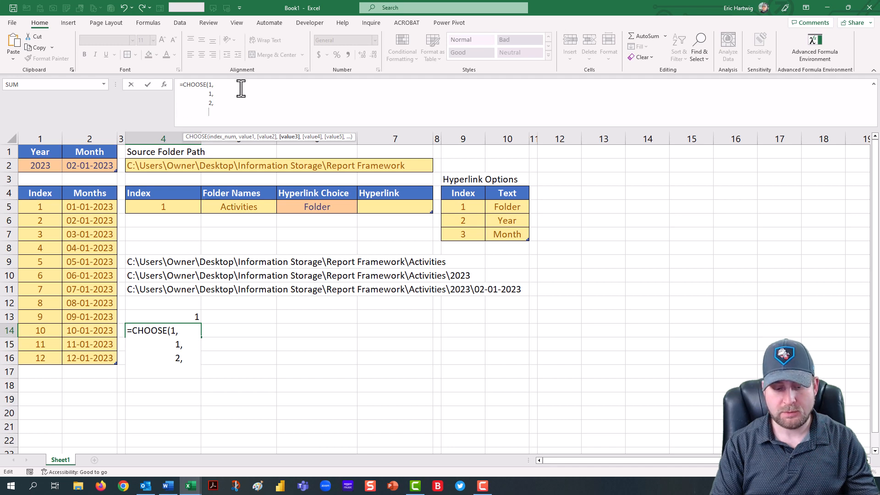
type(")")
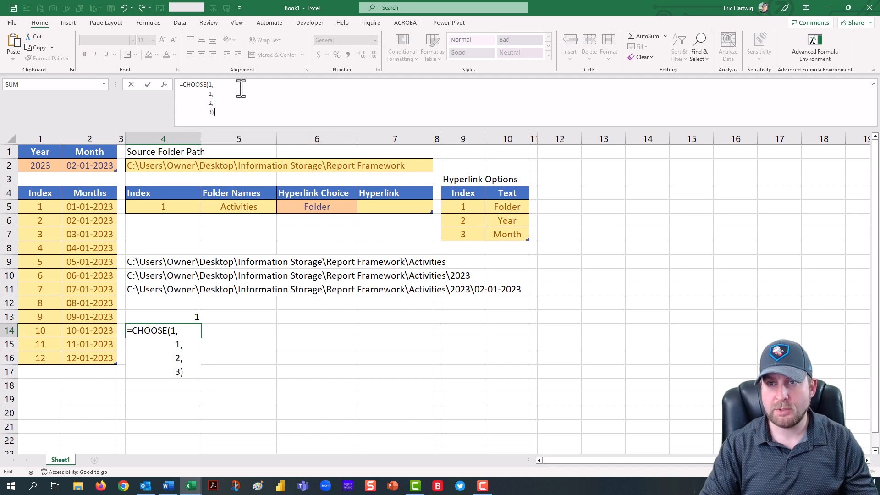
key("Return")
key("Up")
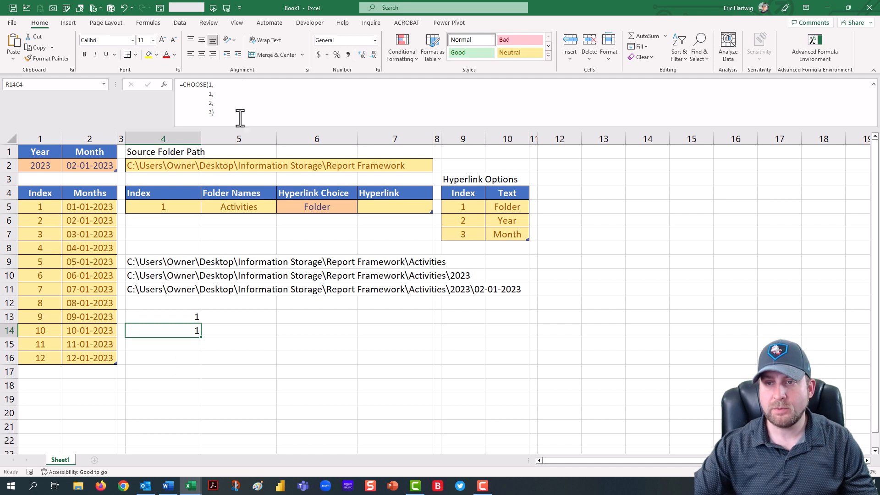
Step: Copy the R9C4 CONCATENATE formula and paste it as the first CHOOSE value in R14C4
left_click(181, 260)
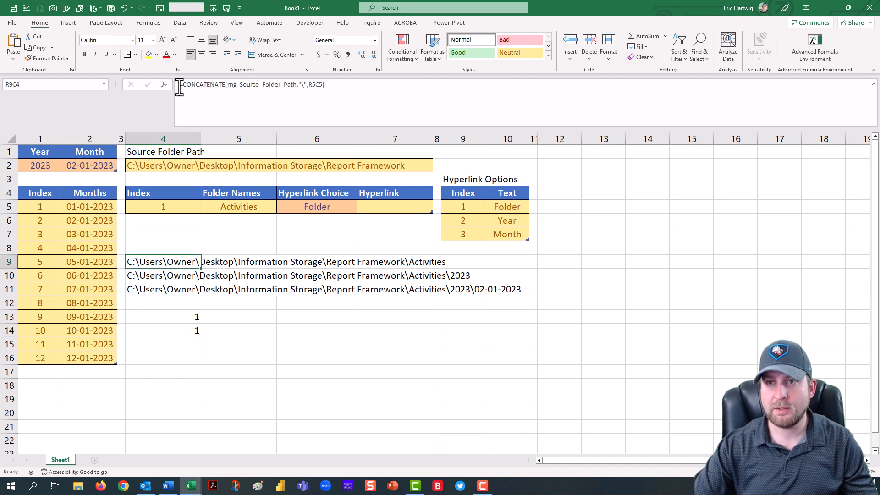
left_click_drag(183, 84, 328, 84)
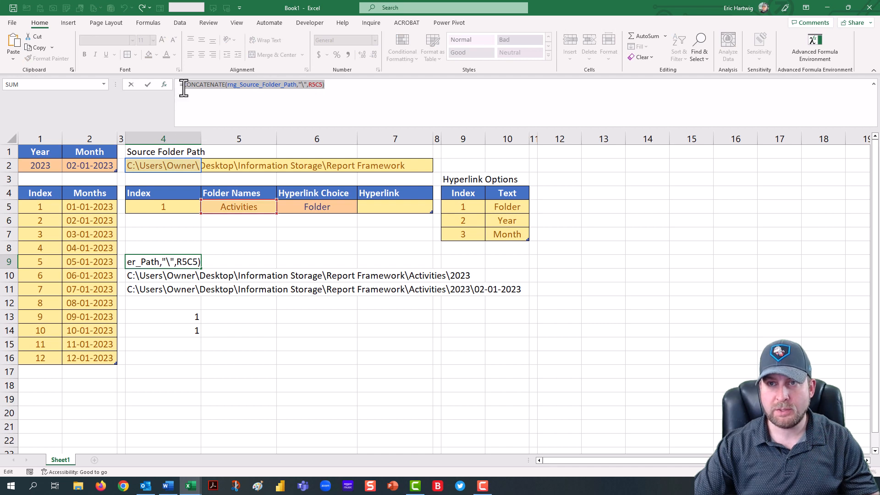
key("Escape")
left_click(171, 316)
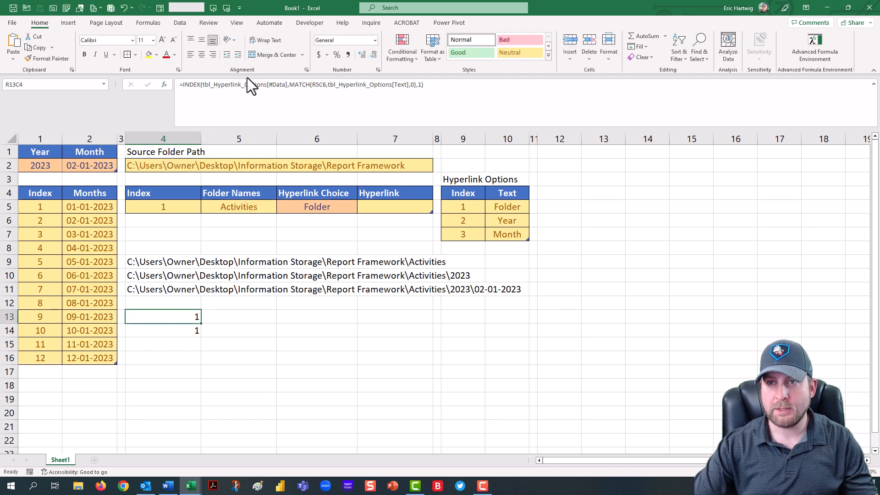
left_click(168, 334)
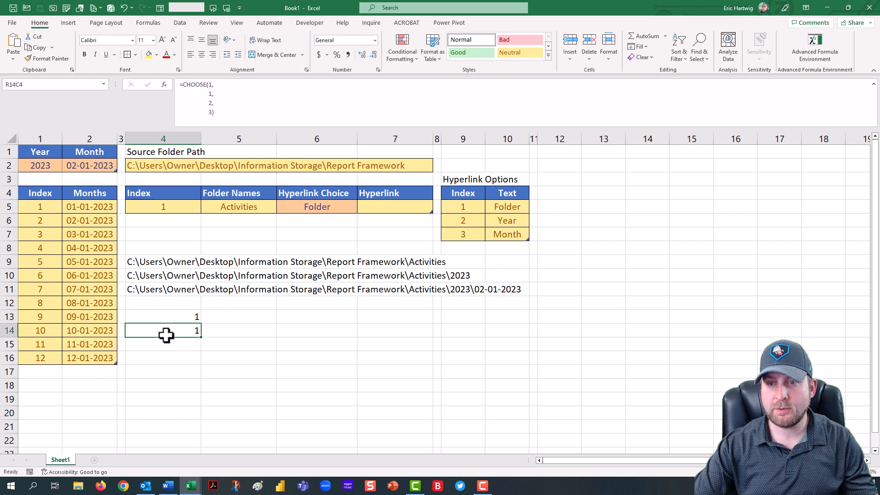
left_click(212, 92)
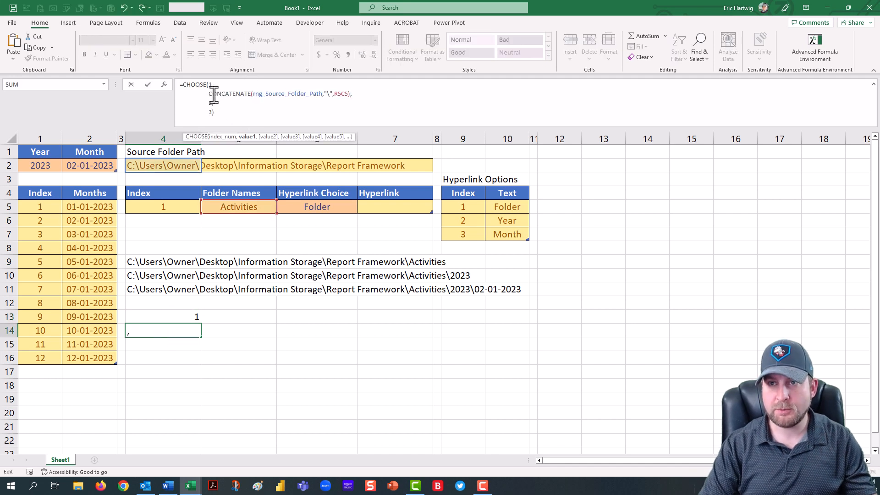
key("Return")
Step: Copy the R10C4 Year-appending CONCATENATE formula and paste it as the second CHOOSE value in R14C4
left_click(177, 275)
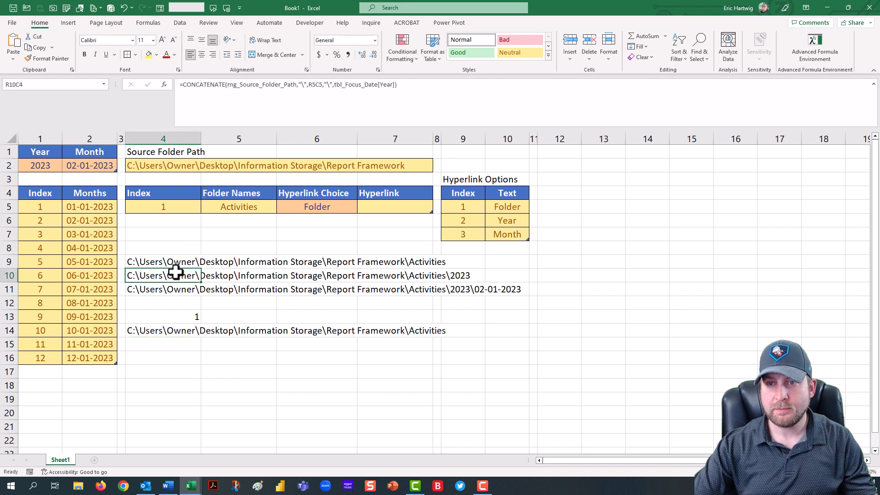
left_click_drag(180, 85, 428, 83)
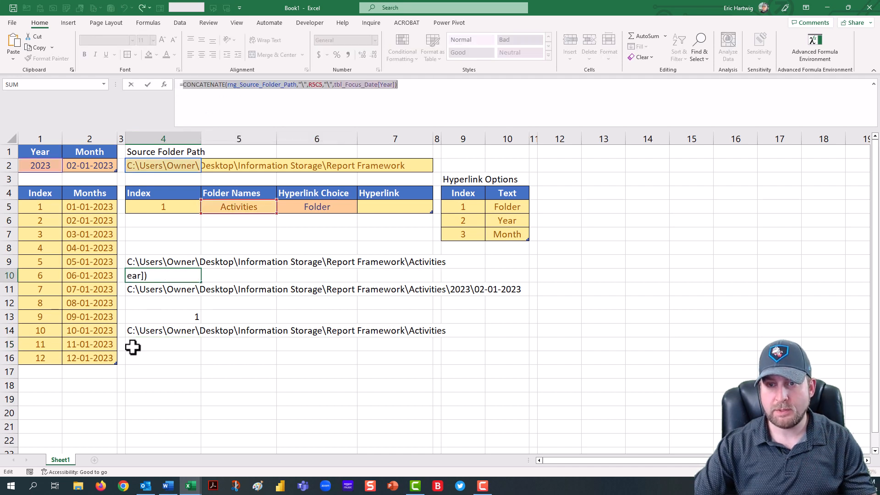
key("Escape")
left_click(171, 331)
left_click(213, 103)
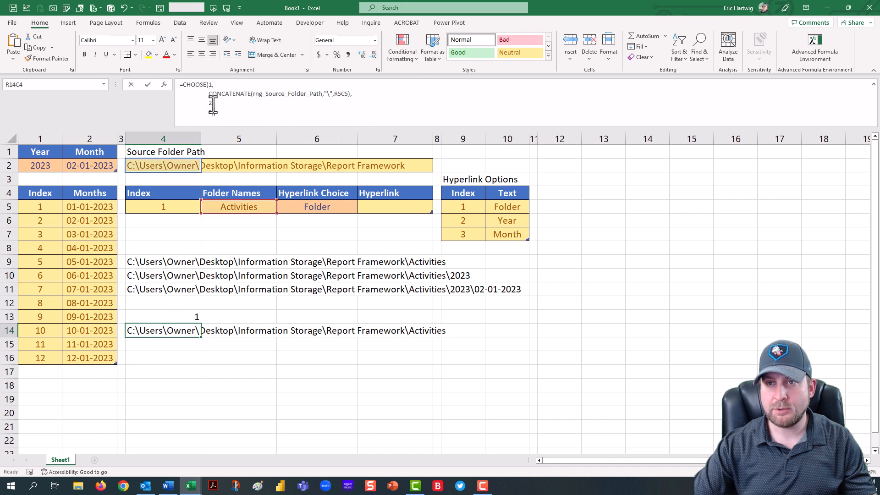
key("ctrl+v")
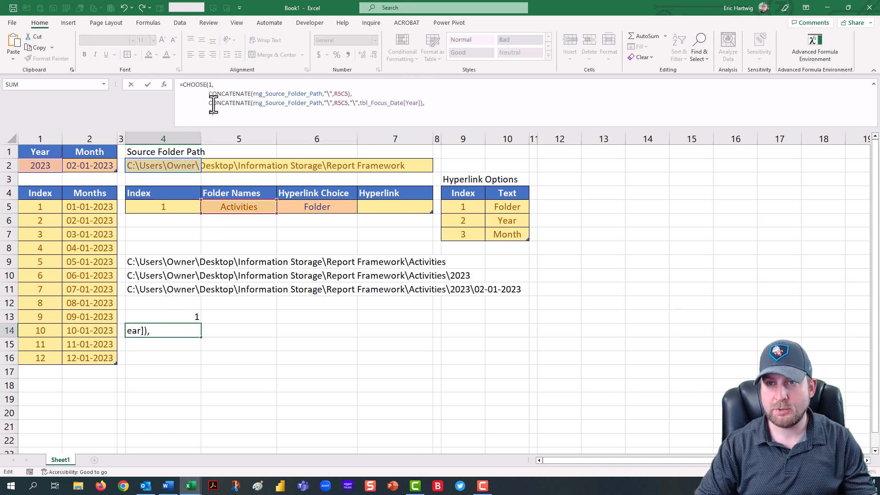
key("Return")
Step: Copy the R11C4 Month-appending CONCATENATE formula and paste it as the third CHOOSE value in R14C4
left_click(165, 288)
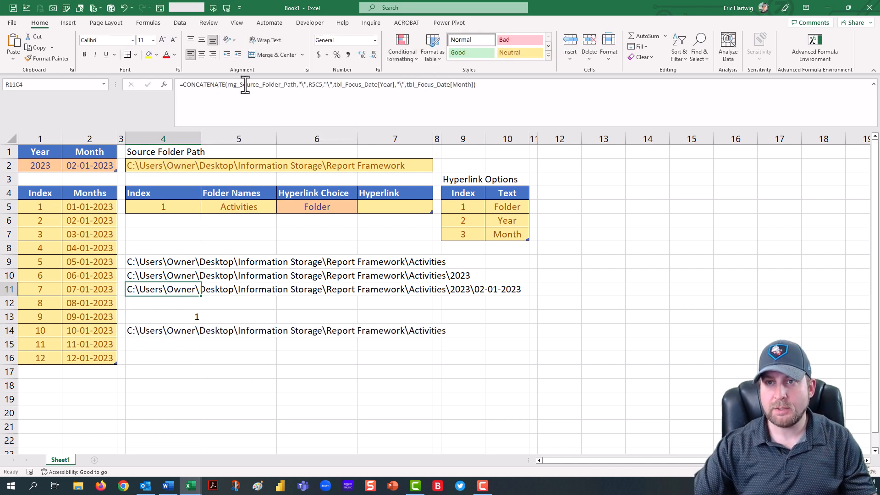
left_click_drag(184, 86, 487, 86)
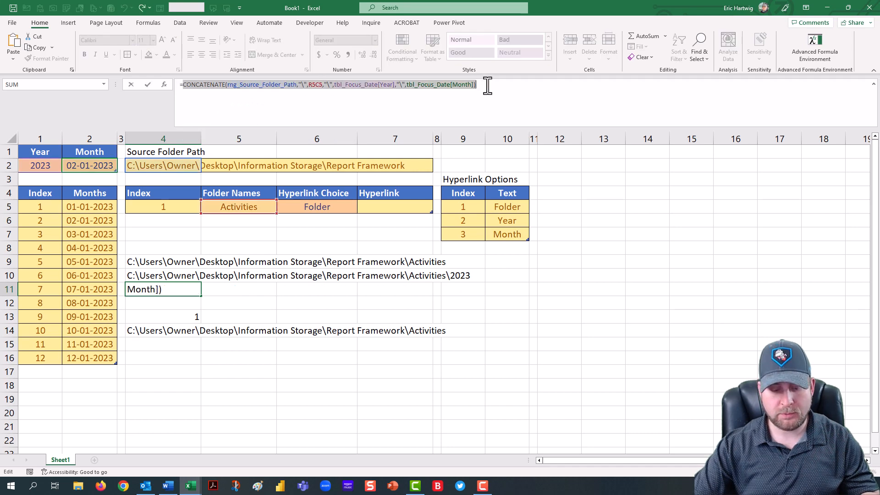
key("ctrl+c")
key("Escape")
left_click(144, 332)
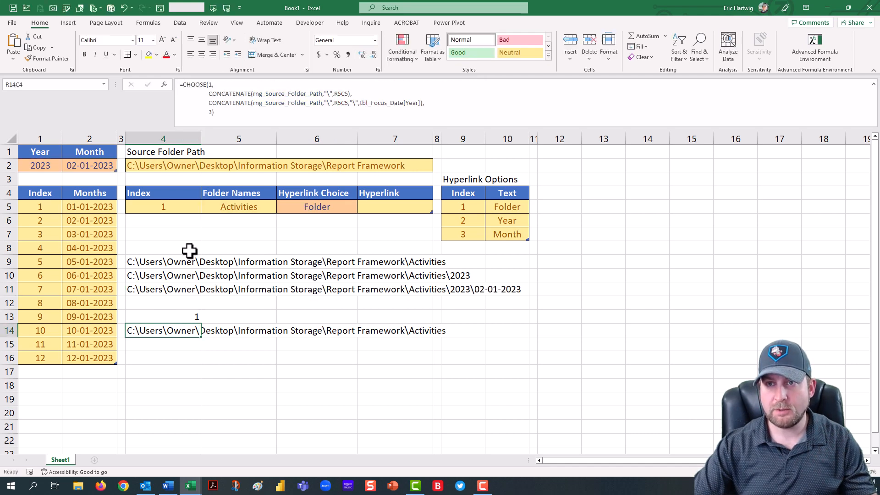
double_click(211, 112)
key("ctrl+v")
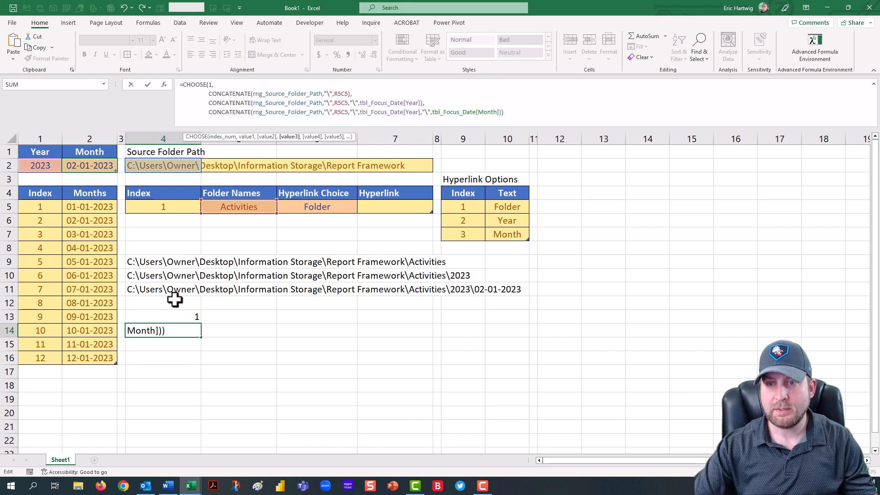
key("Return")
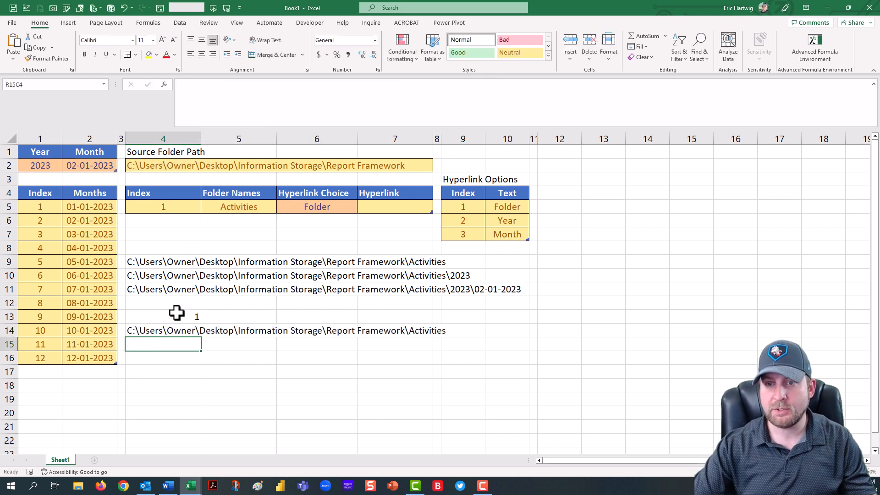
Step: Copy the INDEX/MATCH formula from R13C4 and paste it in place of the CHOOSE index 1 in R14C4
left_click(177, 315)
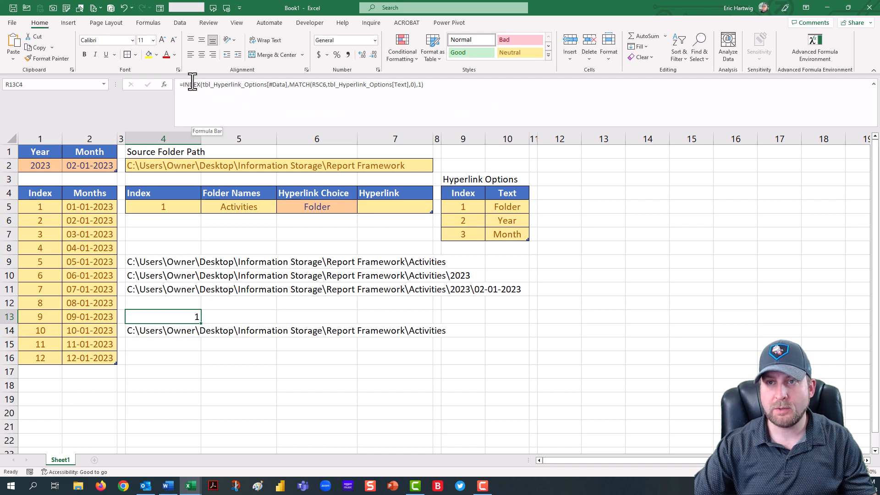
left_click_drag(185, 87, 418, 87)
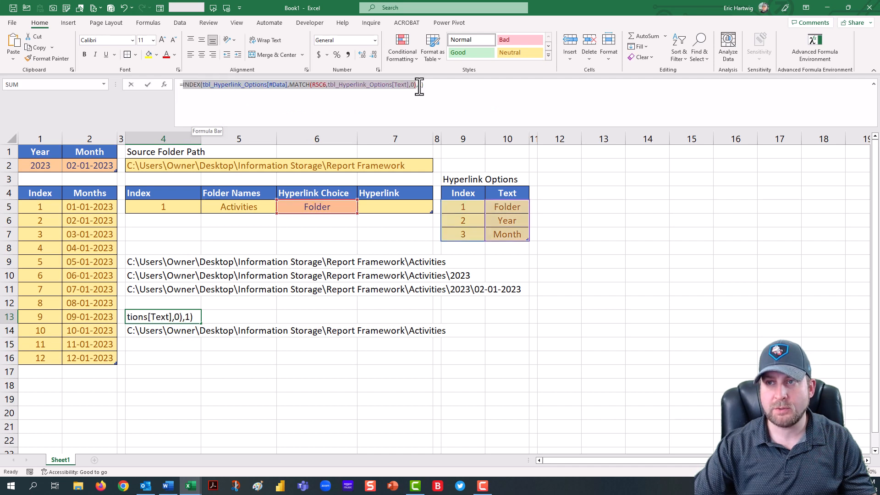
right_click(377, 86)
left_click(405, 108)
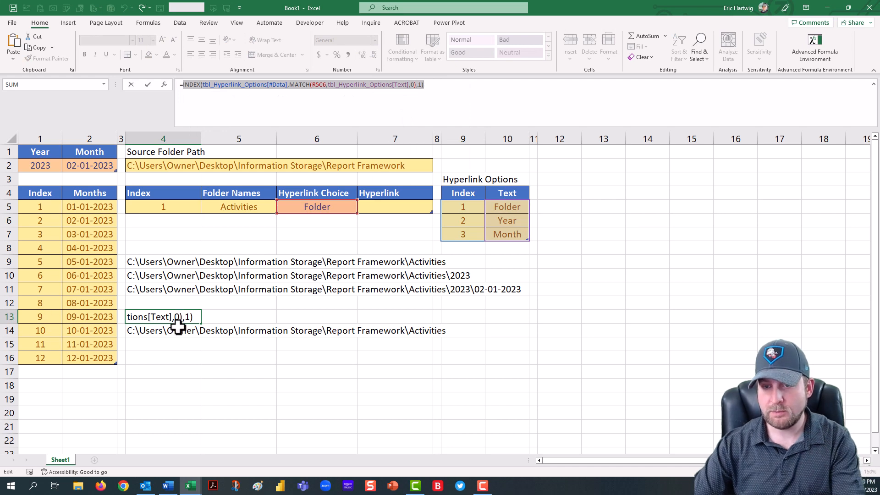
key("Return")
left_click(211, 85)
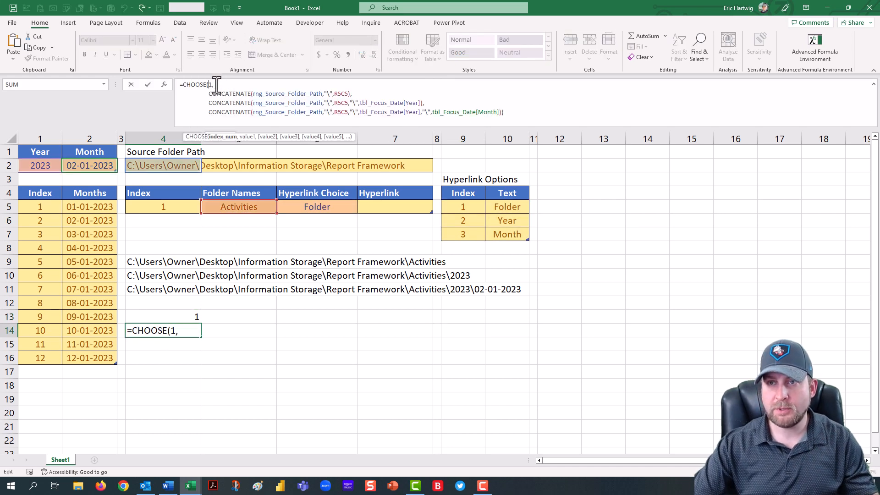
key("ctrl+v")
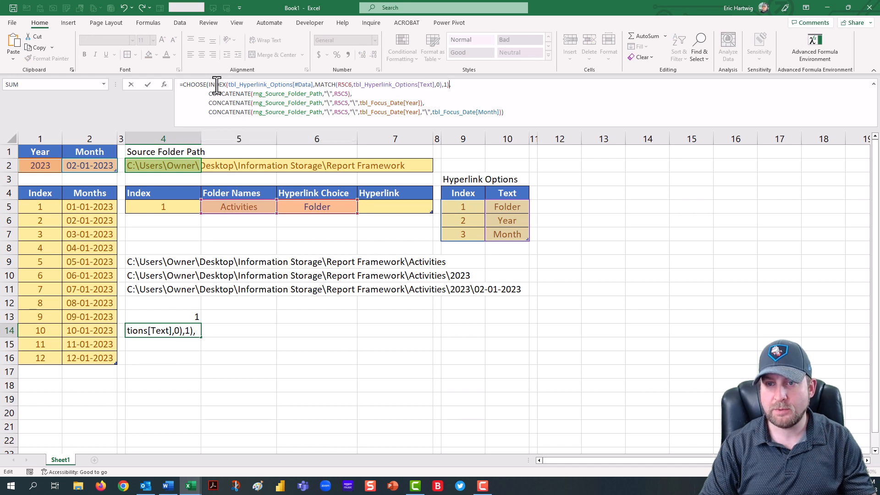
key("Return")
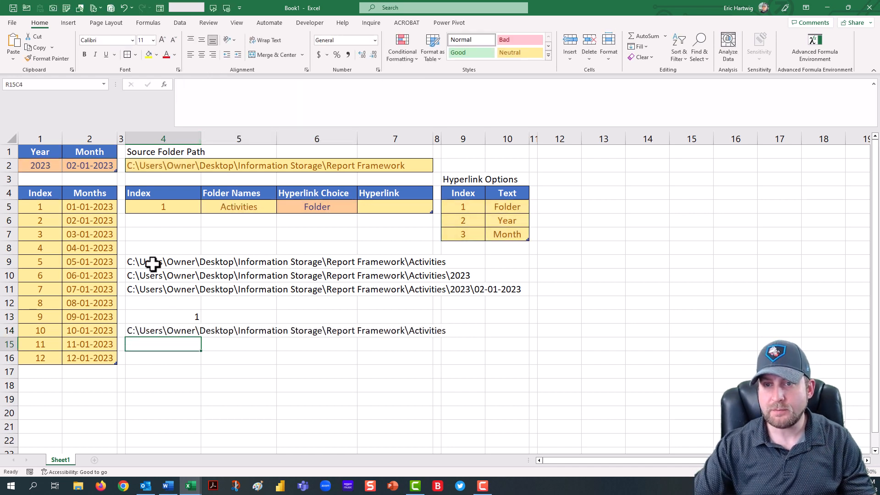
Step: Delete the three helper CONCATENATE formulas in R9C4 to R11C4
left_click_drag(151, 262, 158, 287)
key("Delete")
left_click(180, 315)
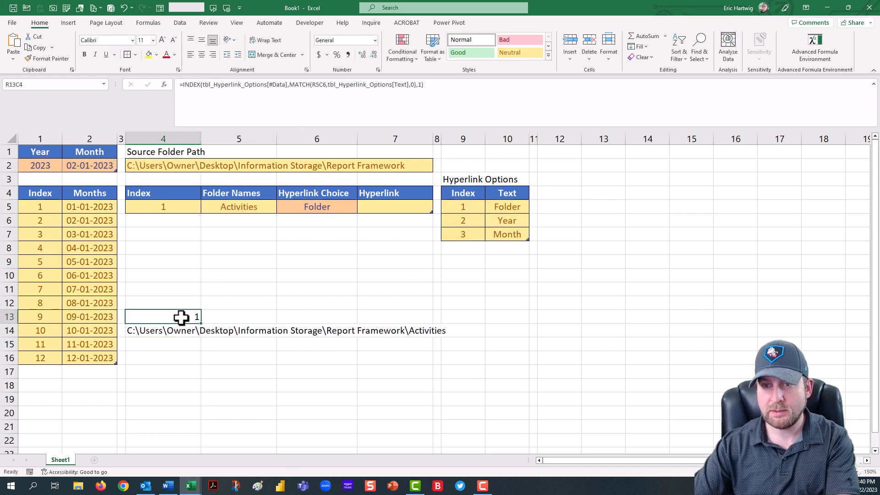
Step: Test the combined CHOOSE formula by switching the Hyperlink Choice to Year, then Month, then back to Folder
left_click(182, 330)
left_click(323, 206)
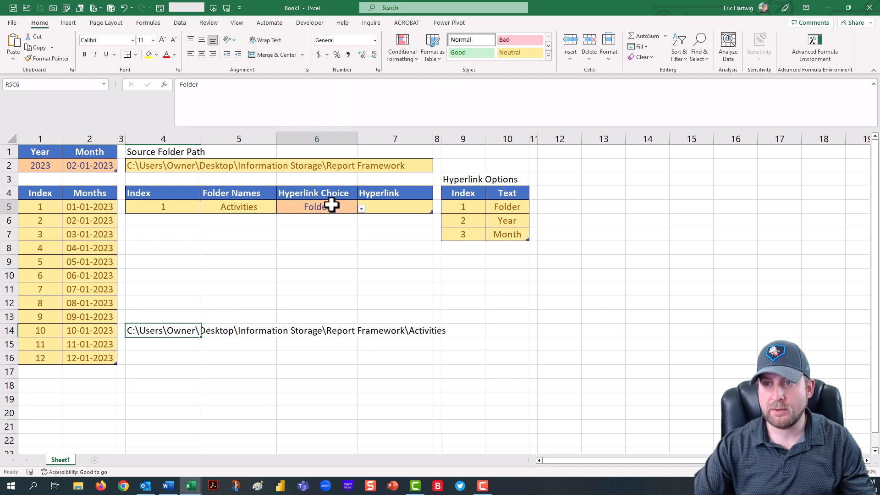
left_click(361, 209)
left_click(316, 227)
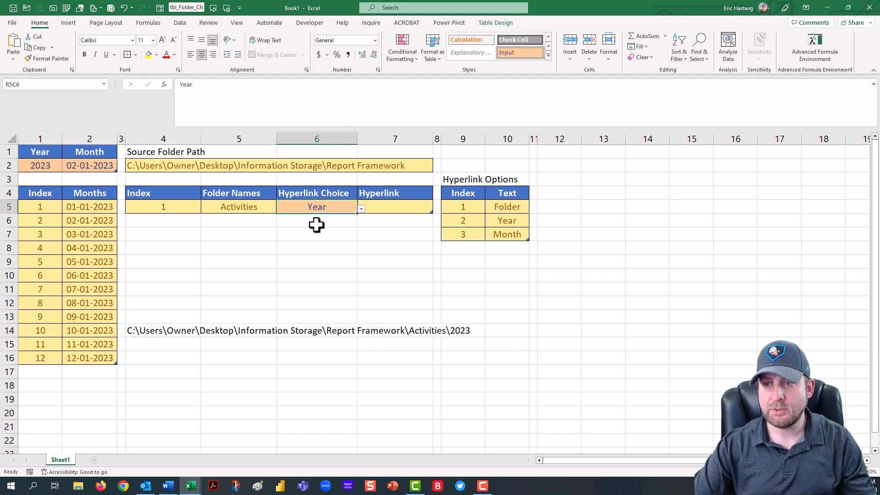
left_click(361, 208)
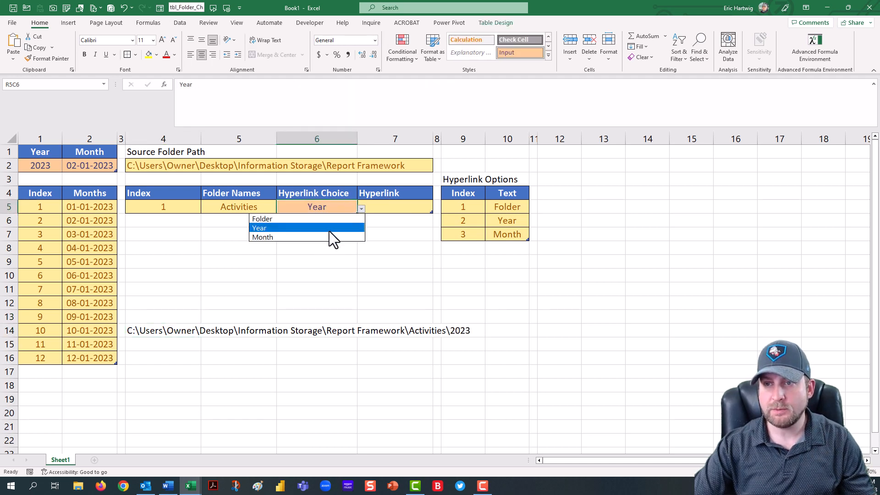
left_click(329, 235)
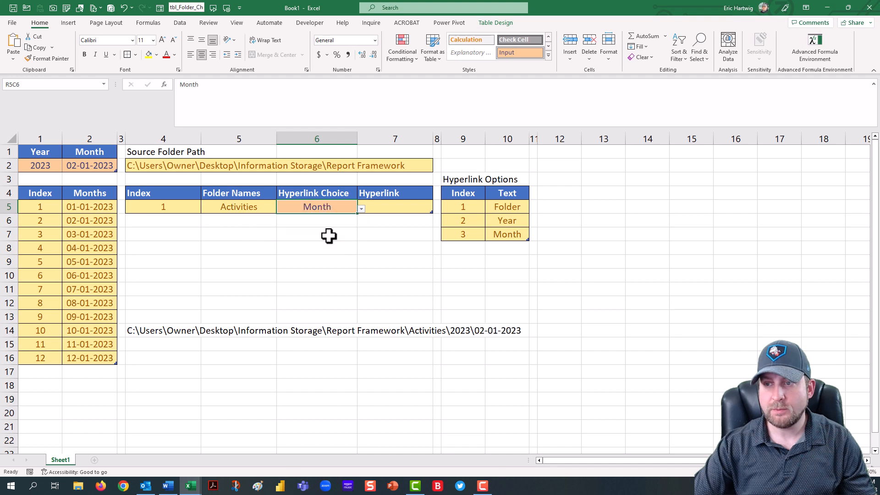
left_click(362, 210)
left_click(335, 218)
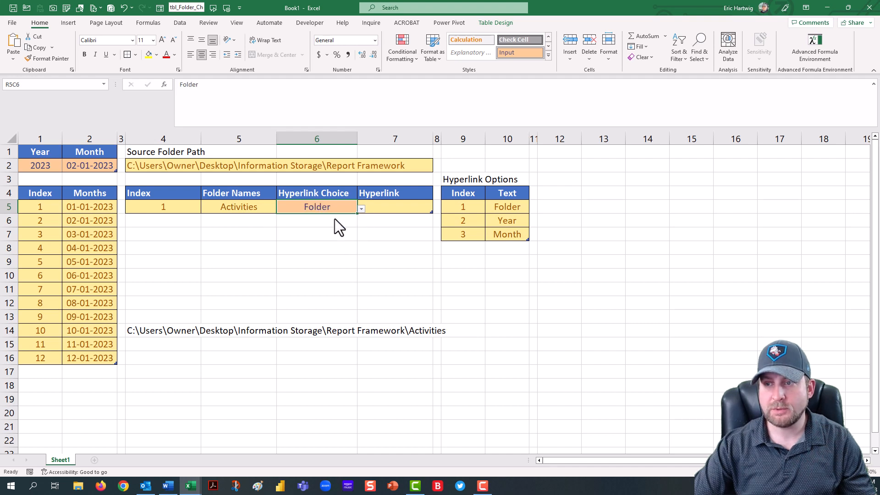
Step: Enter a placeholder HYPERLINK formula in R13C4 with link location 1 and friendly name "Hyperlink"
left_click(177, 346)
left_click(175, 316)
type("=hype")
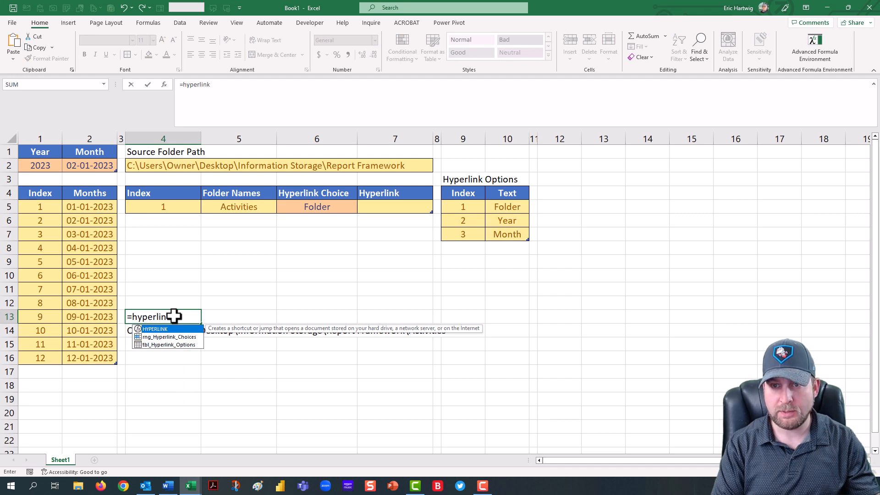
type("rlin")
key("Tab")
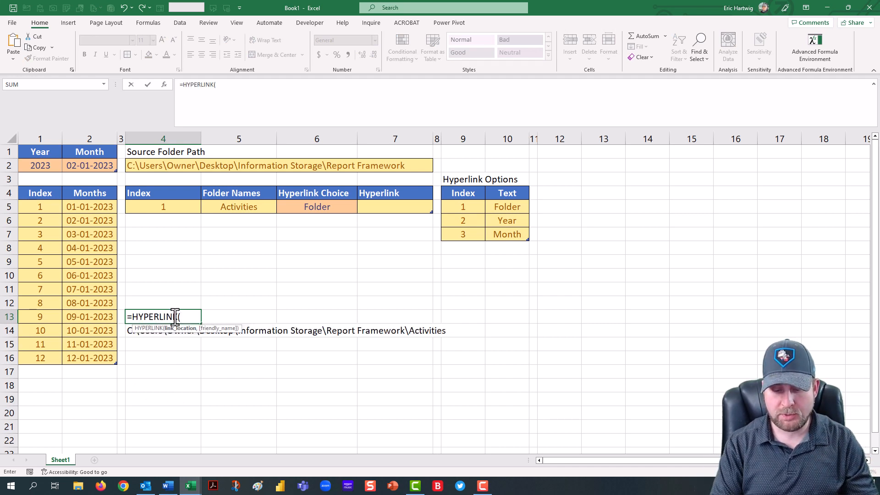
type("1,\"Hyperlink")
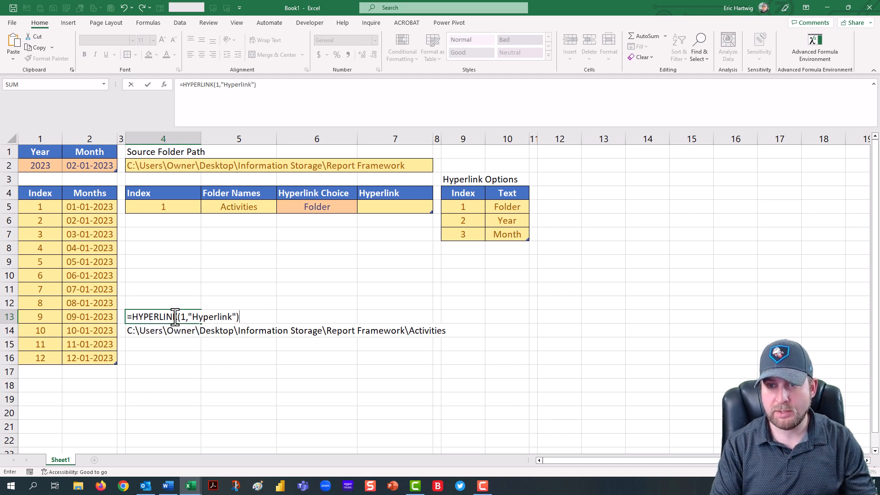
key("Return")
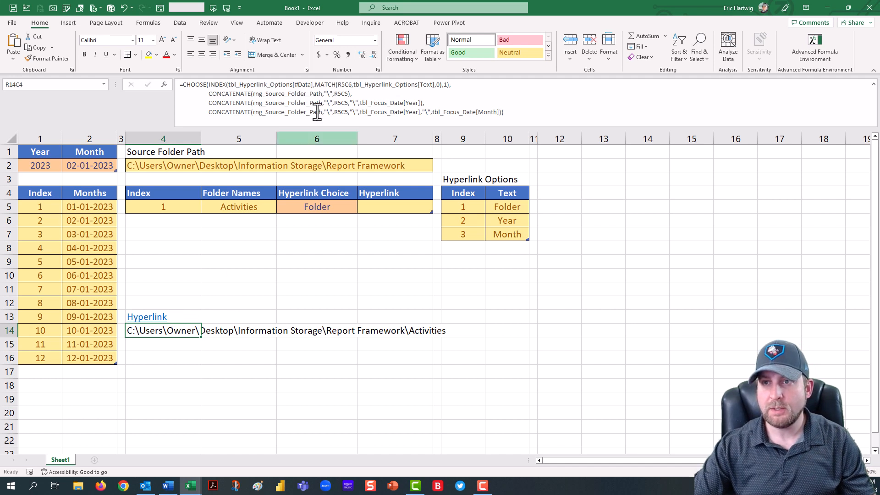
Step: Copy the CHOOSE formula from R14C4 and paste it as the HYPERLINK link location in R13C4
left_click(185, 86)
left_click_drag(185, 86, 525, 114)
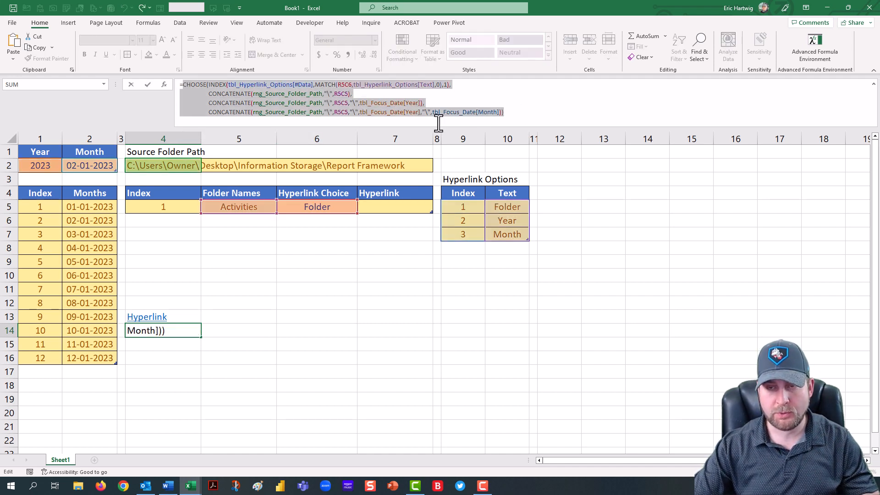
key("Escape")
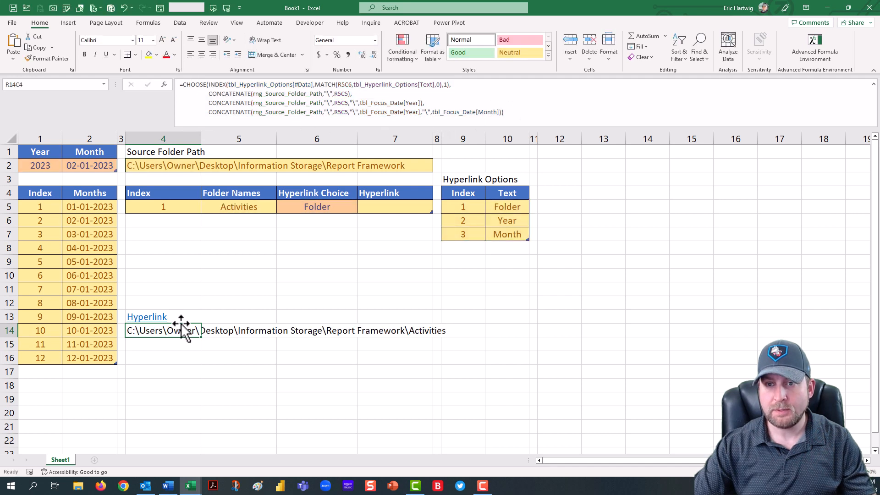
left_click(183, 317)
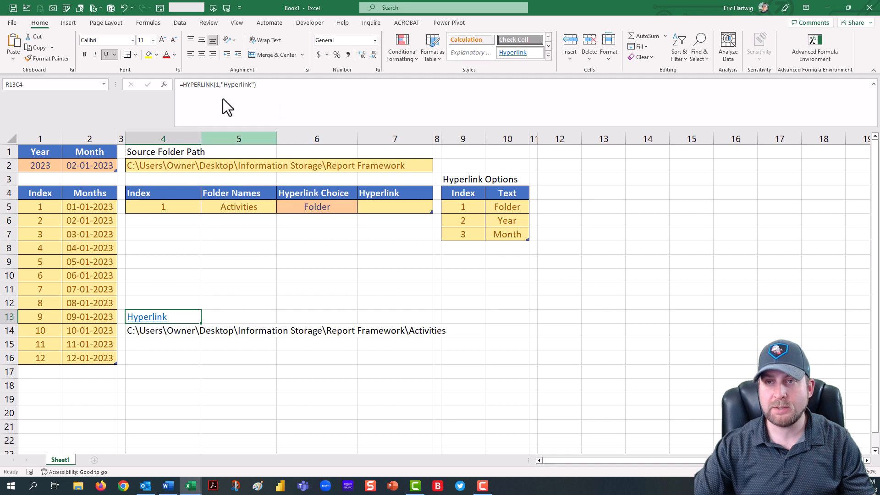
double_click(217, 85)
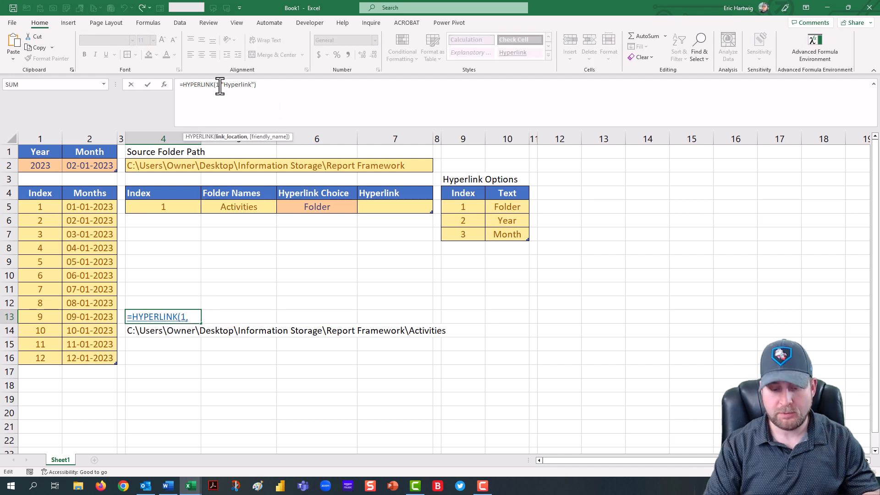
key("ctrl+v")
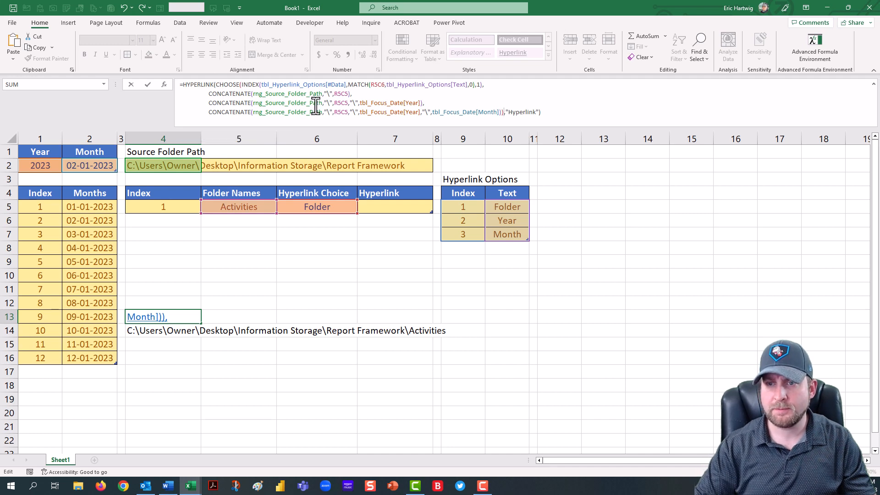
key("Return")
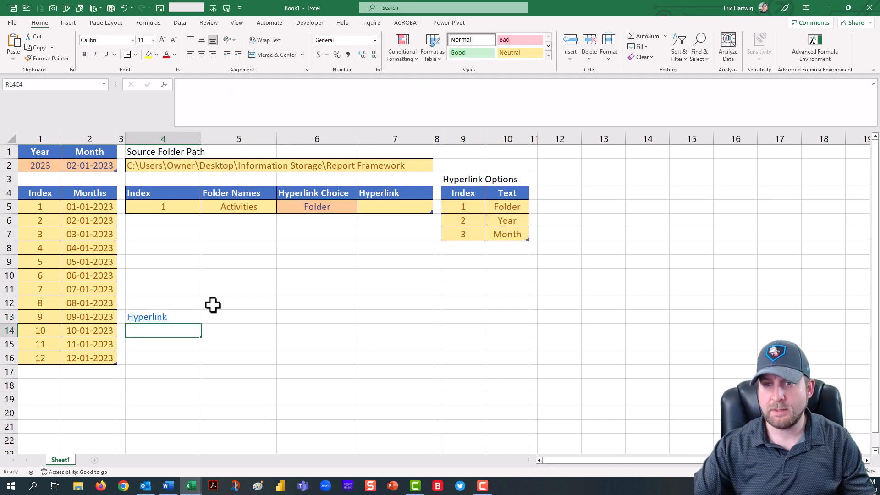
Step: Copy the HYPERLINK formula from R13C4 into the Hyperlink column cell R5C7, then clear R13C4
left_click(180, 318)
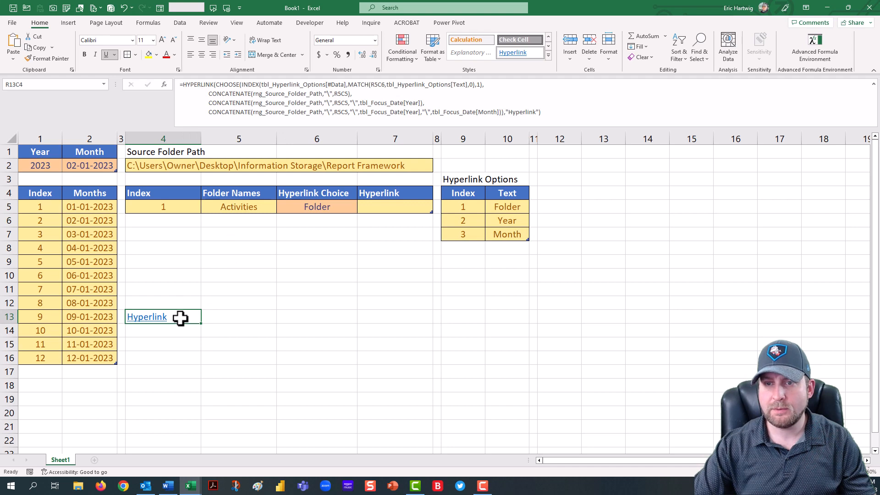
right_click(180, 318)
left_click(221, 66)
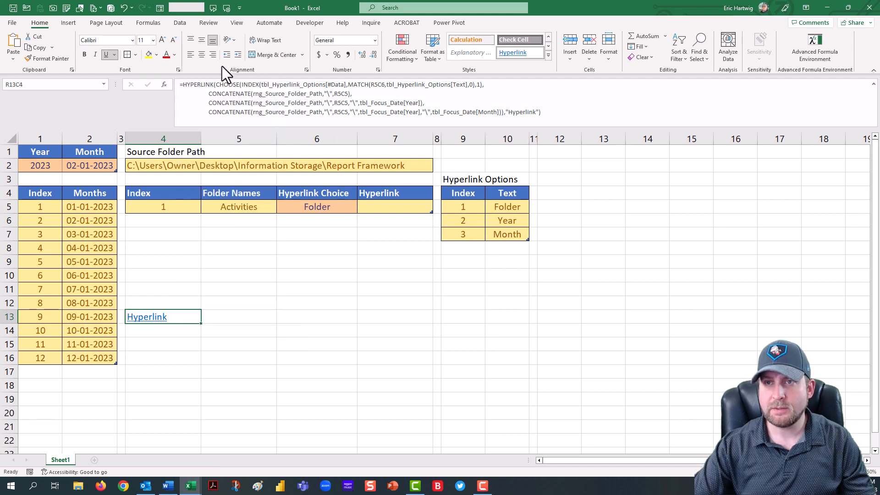
left_click(381, 207)
right_click(379, 205)
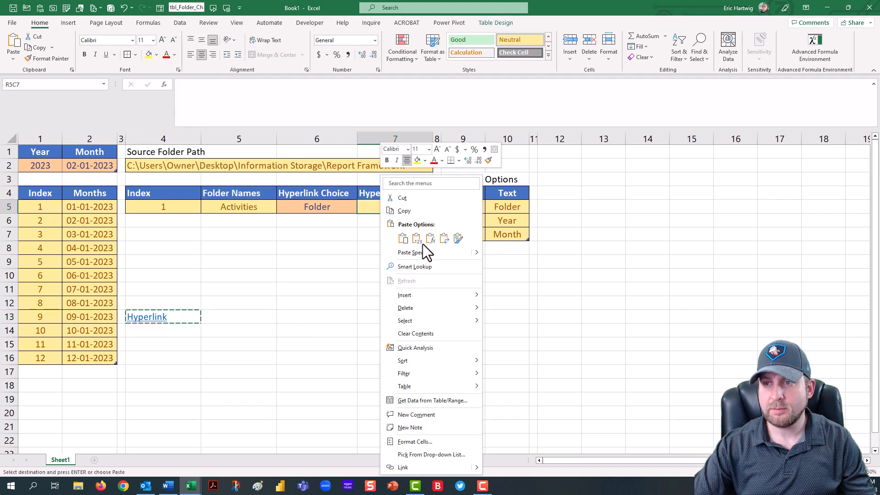
left_click(430, 238)
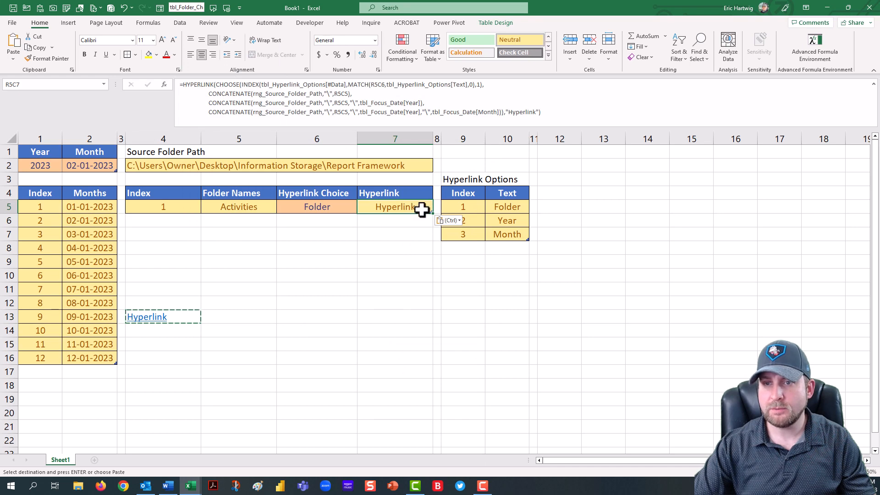
key("Return")
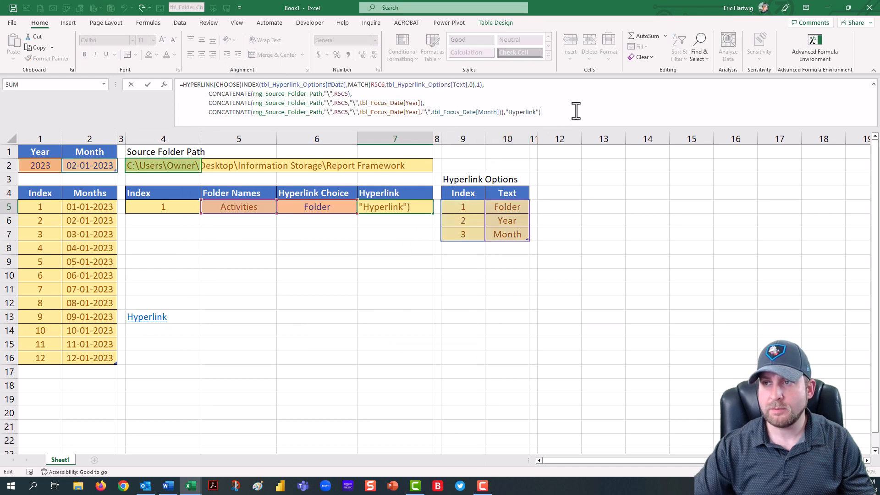
left_click(189, 316)
key("Delete")
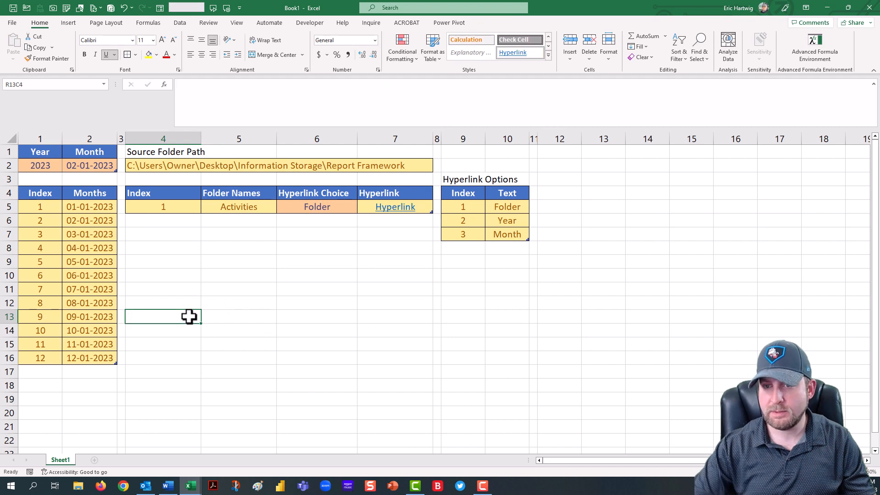
Step: Edit the Hyperlink formula in R5C7 so its CONCATENATE parts use the [@[Folder Names]] column reference instead of R5C5
left_click(426, 208)
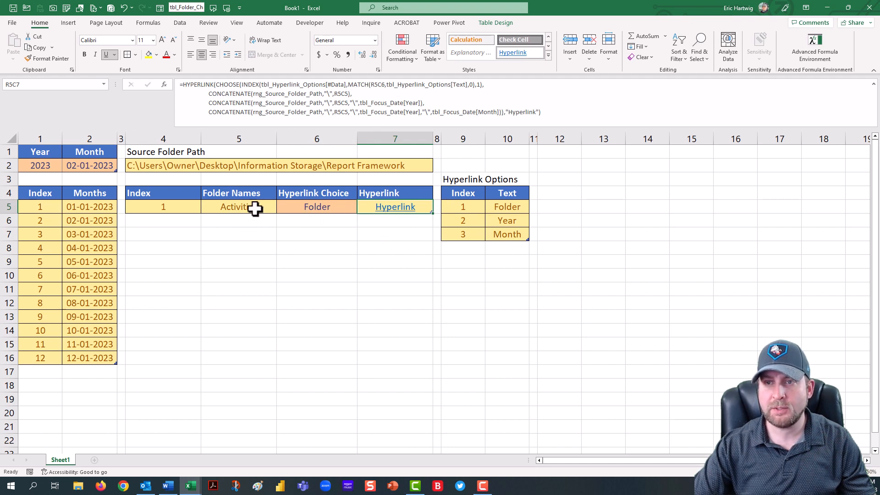
left_click(340, 92)
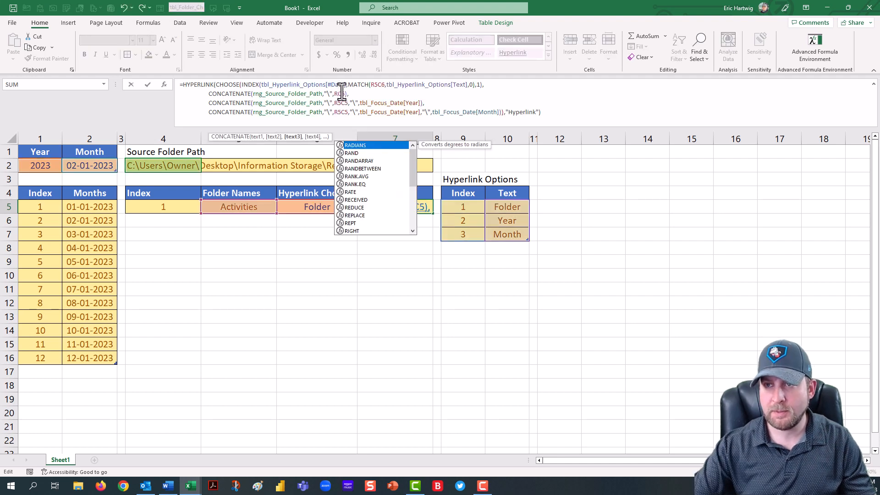
left_click(343, 103)
key("BackSpace")
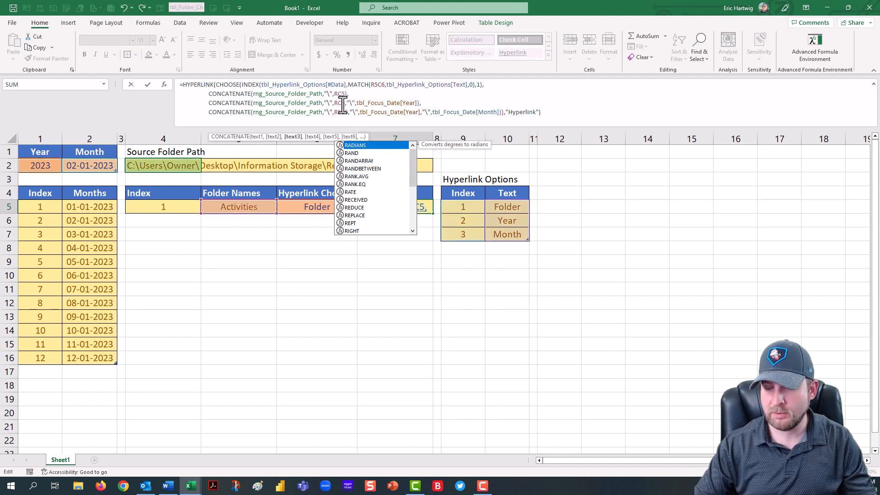
left_click(341, 114)
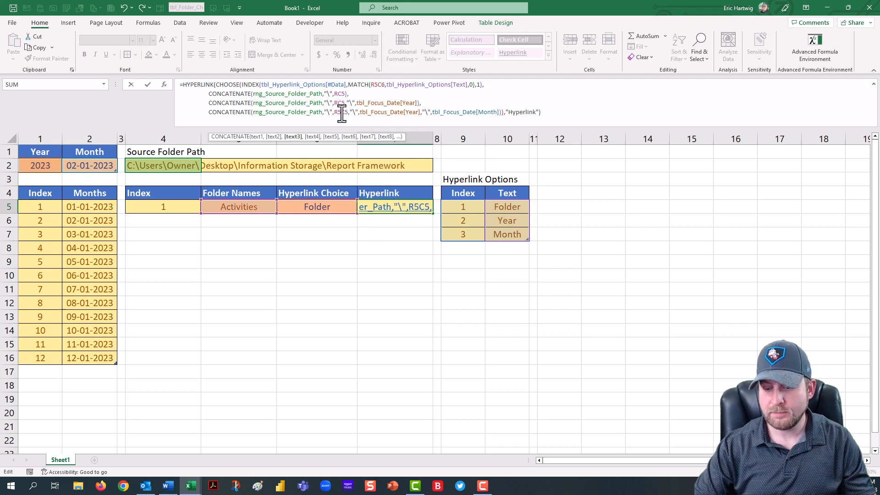
key("BackSpace")
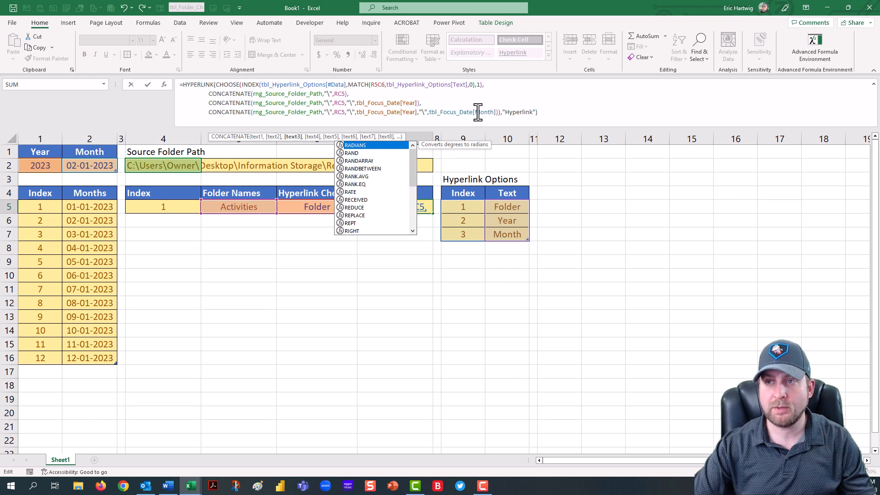
key("Escape")
key("Return")
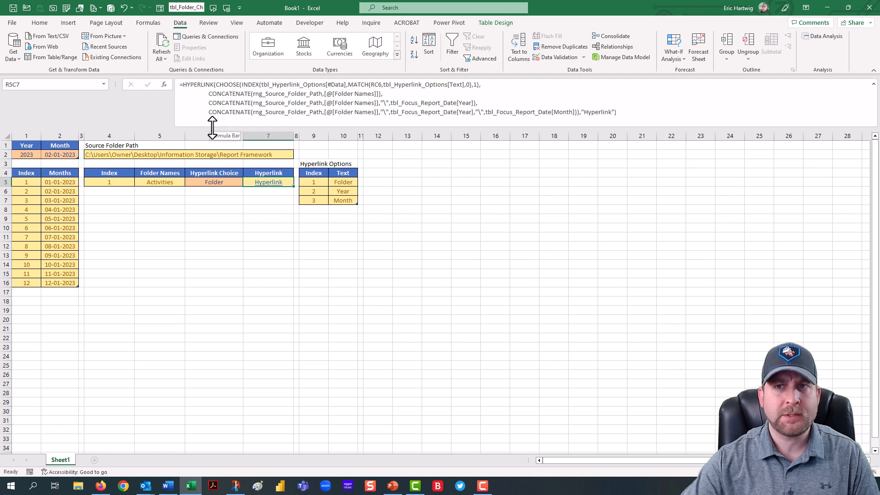
Step: Save the workbook as an Excel Macro-Enabled Template named "Report Framework Template - v1" in the Report Framework folder
left_click(12, 24)
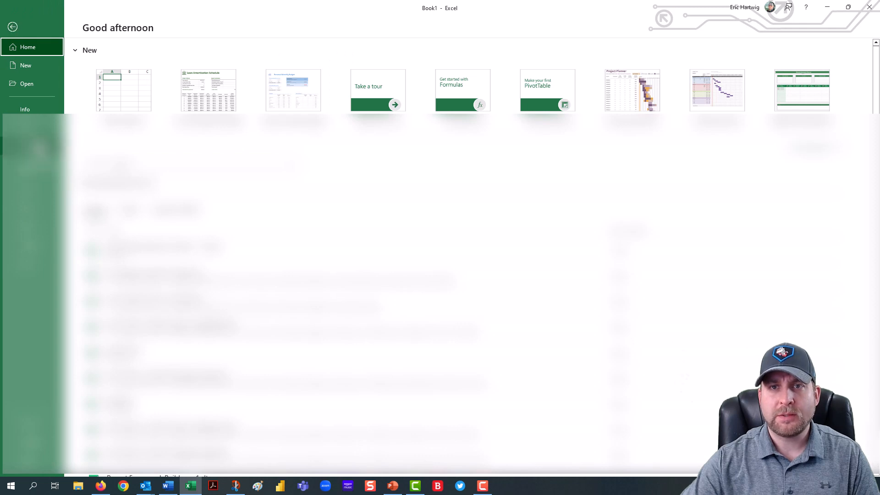
left_click(25, 145)
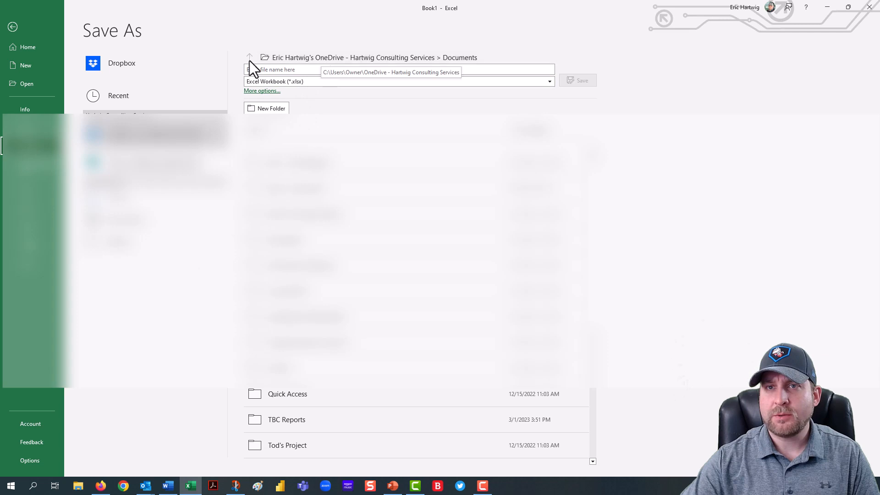
left_click(170, 238)
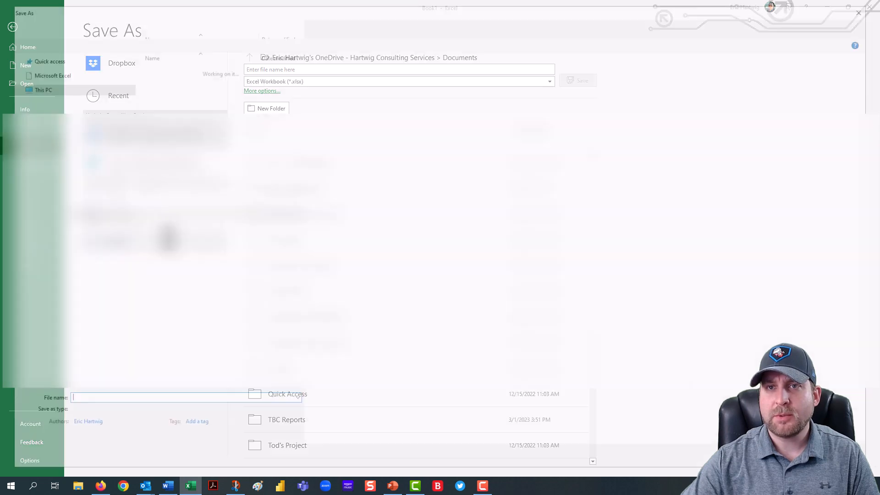
scroll(70, 102, "up", 3)
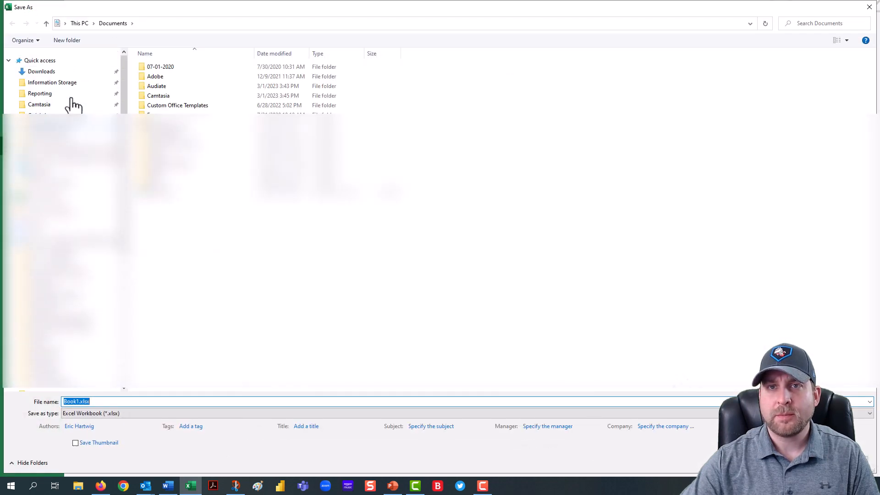
left_click(69, 85)
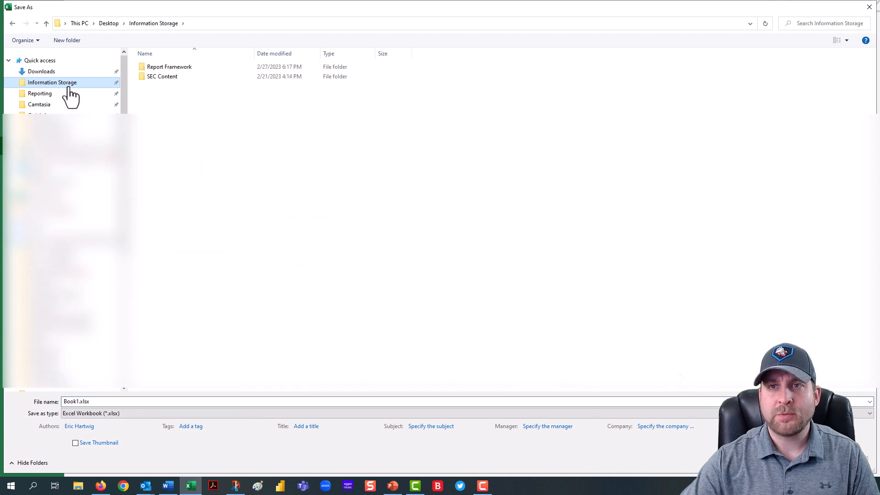
double_click(160, 69)
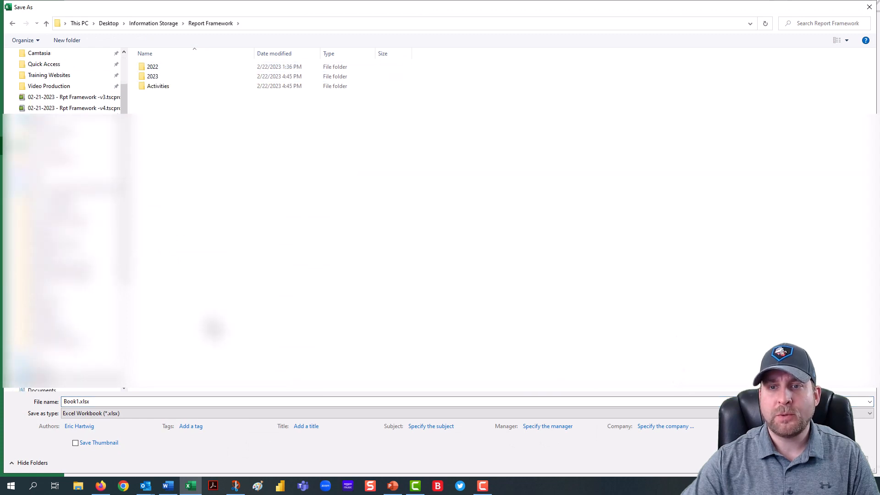
left_click(156, 412)
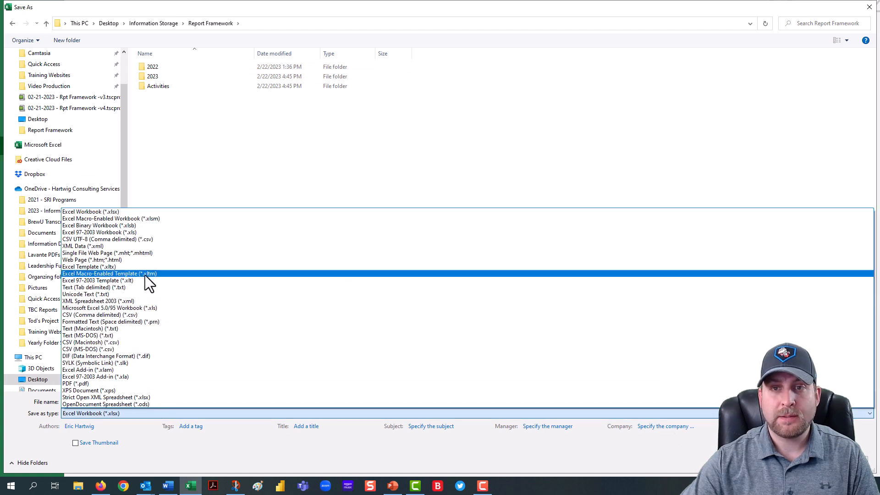
left_click(177, 274)
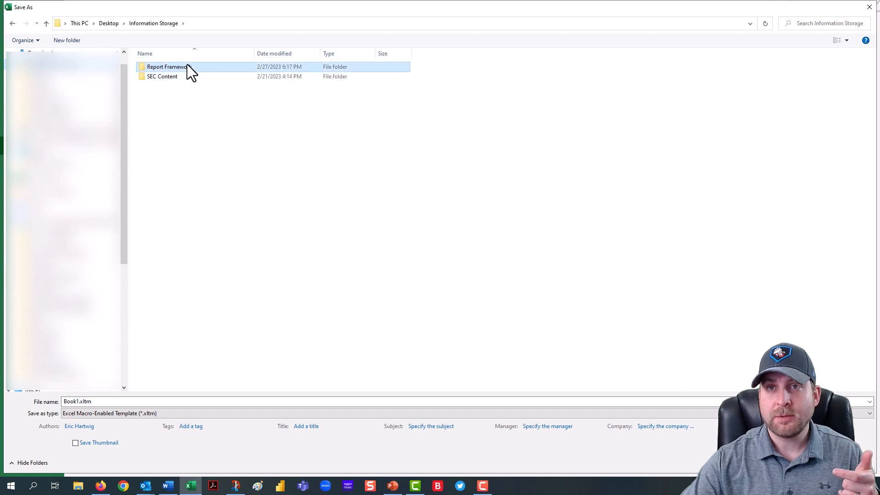
double_click(187, 64)
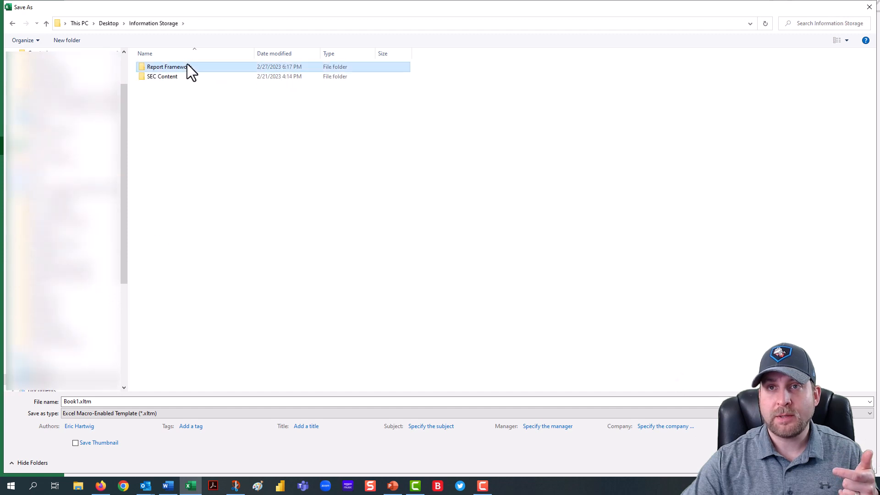
left_click(152, 401)
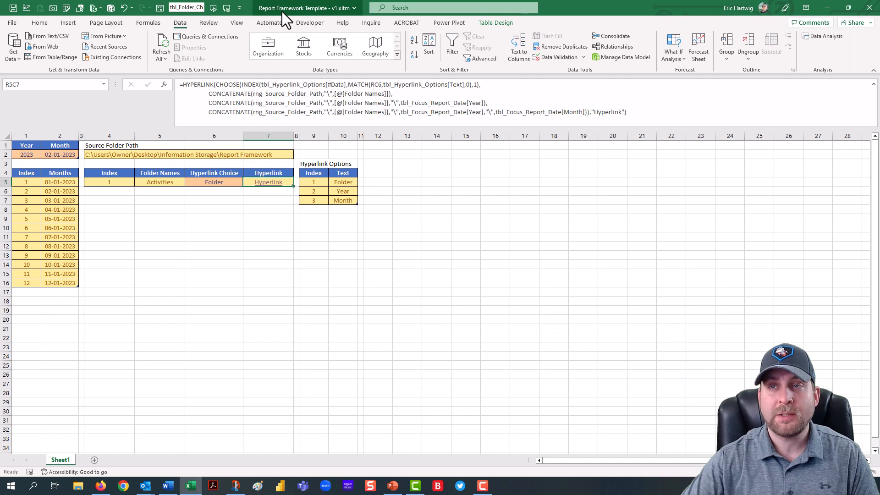
Step: Test the hyperlink with Folder chosen, then switch Hyperlink Choice to Year and follow it again, closing each opened folder window
left_click(276, 184)
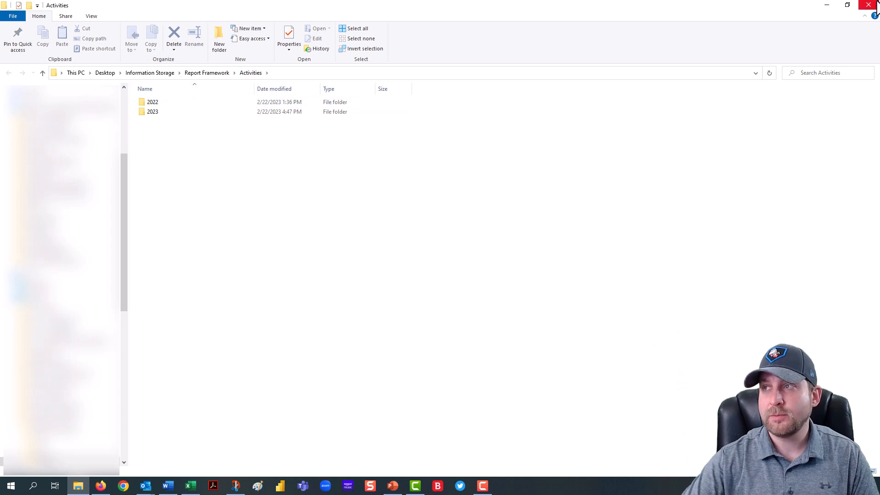
left_click(876, 4)
left_click(238, 182)
left_click(246, 183)
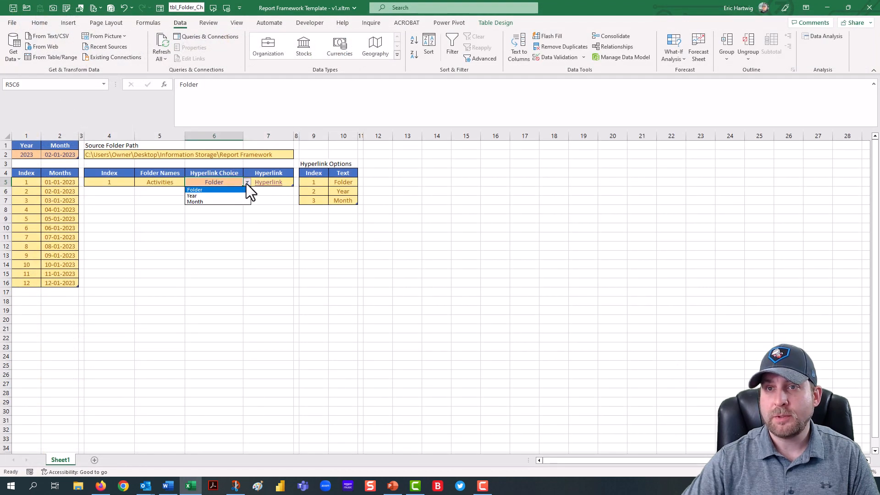
left_click(222, 197)
left_click(274, 184)
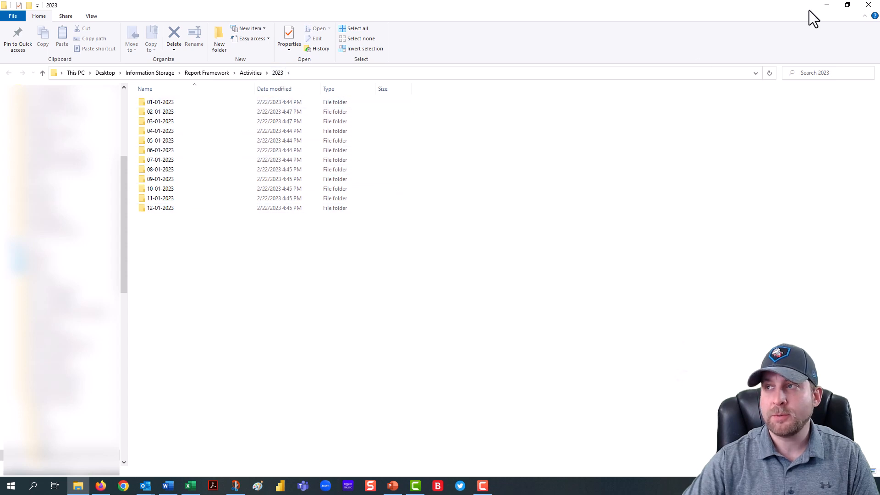
left_click(868, 4)
Step: Switch the Hyperlink Choice to Month, follow the hyperlink to its folder, and close the folder window
left_click(228, 182)
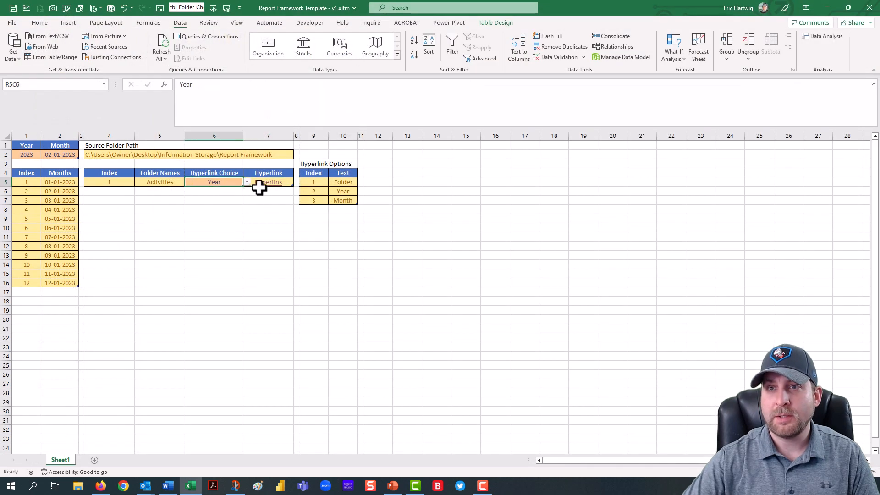
left_click(203, 202)
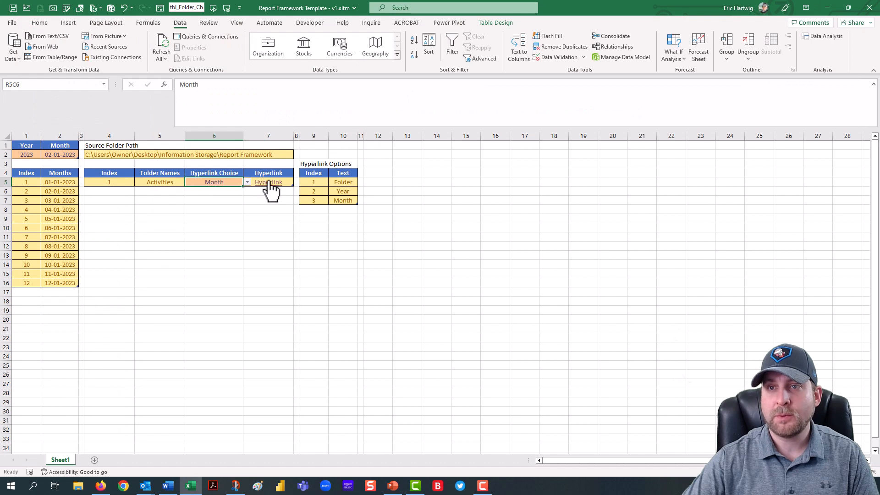
left_click(268, 182)
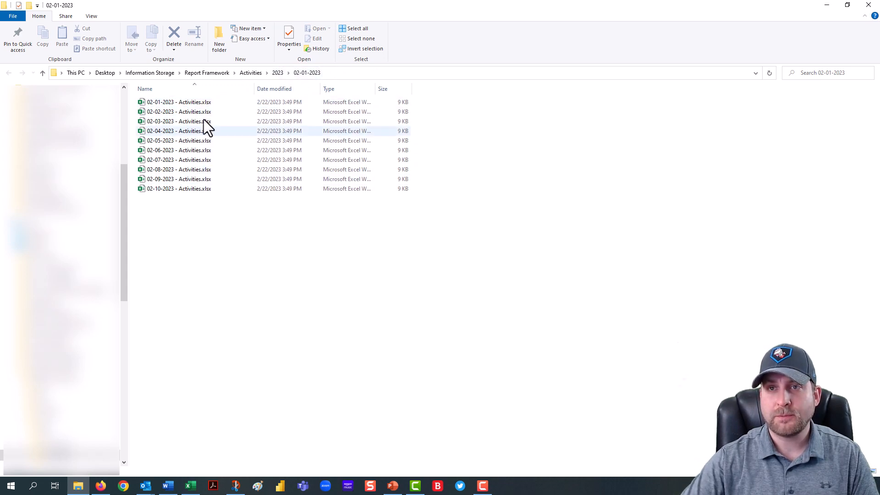
left_click(869, 6)
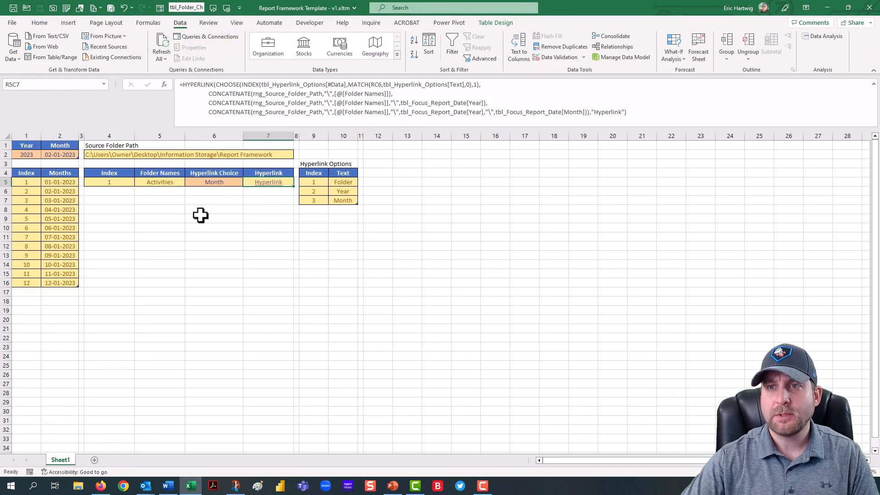